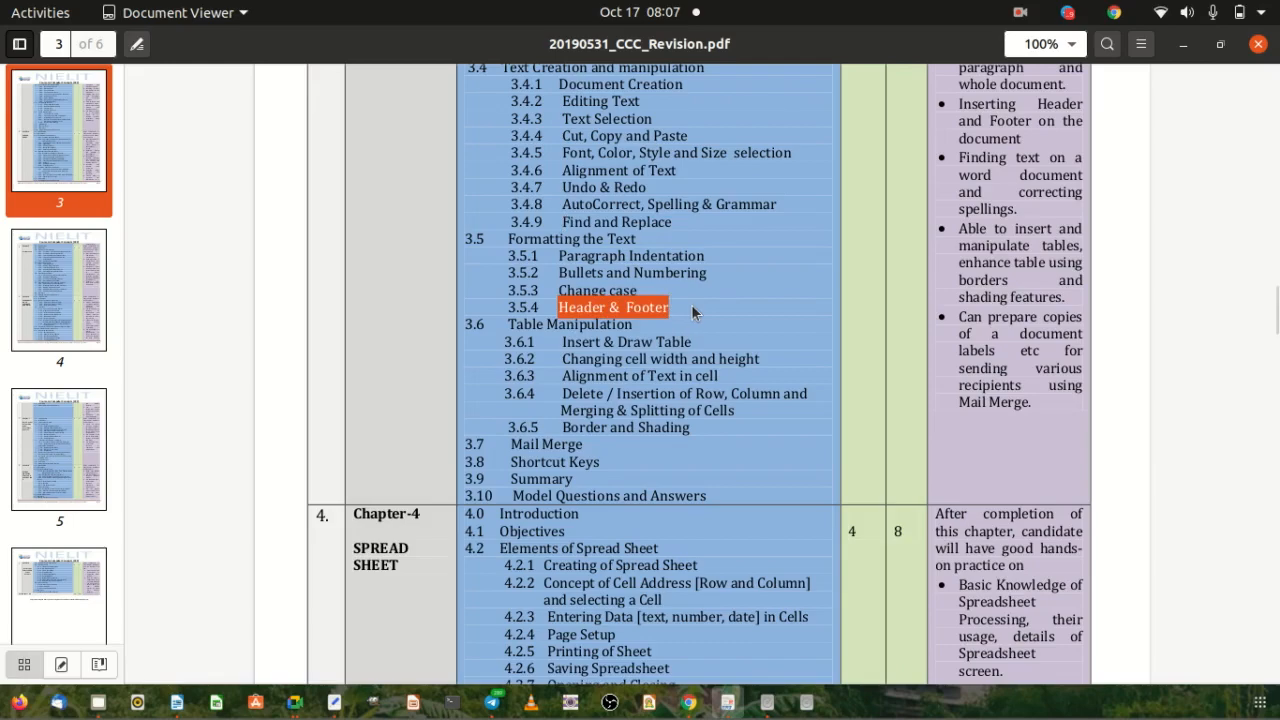
Set the syllabus PDF aside and switch to Wordprocessing-morning.docx in LibreOffice Writer.
{"action": "left_click", "coordinate": [691, 304]}
{"action": "key", "text": "alt+Tab"}
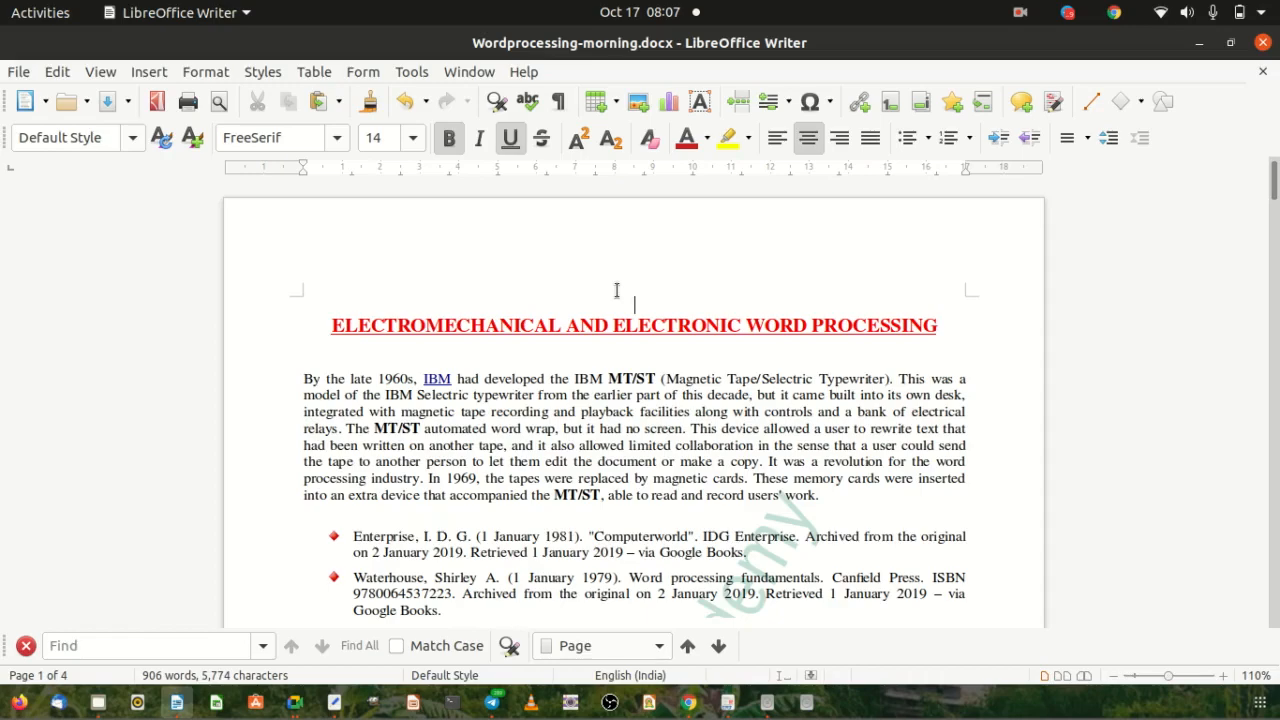
Add an empty Footer (Default Style) at the bottom of page 1.
{"action": "scroll", "coordinate": [646, 430], "scroll_direction": "down", "scroll_amount": 15}
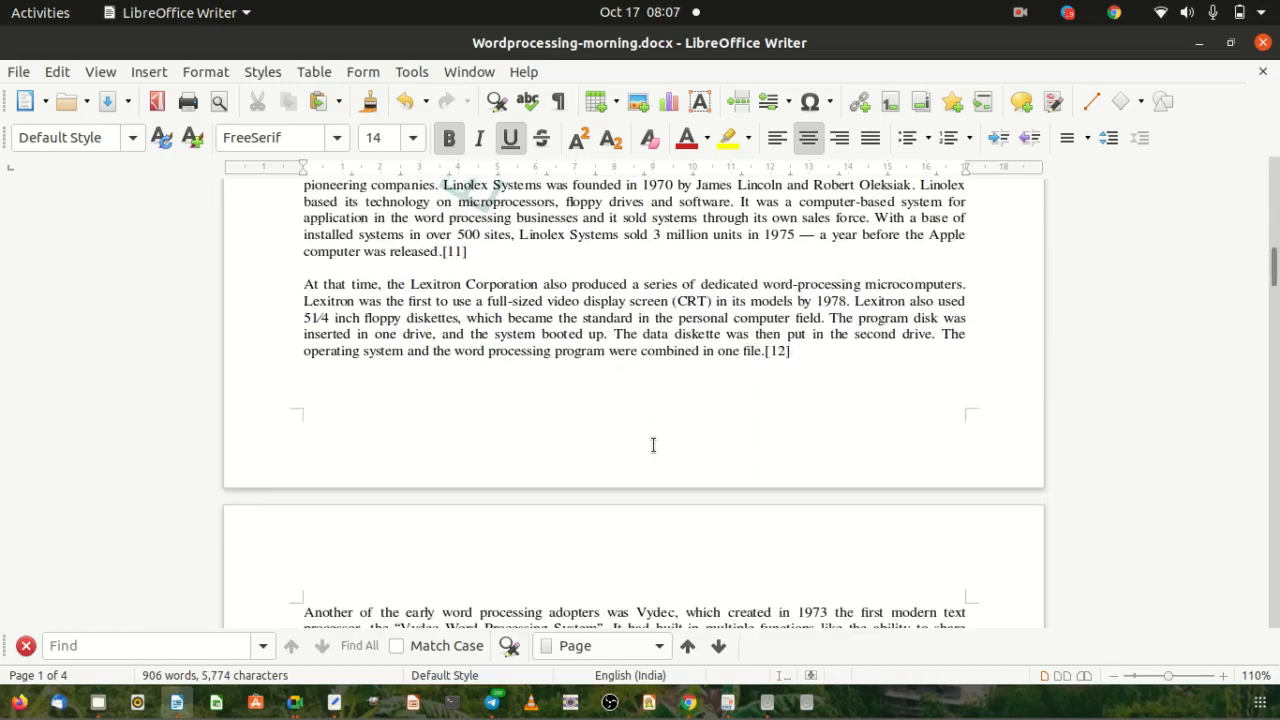
{"action": "scroll", "coordinate": [653, 445], "scroll_direction": "down", "scroll_amount": 6}
{"action": "scroll", "coordinate": [655, 441], "scroll_direction": "up", "scroll_amount": 20}
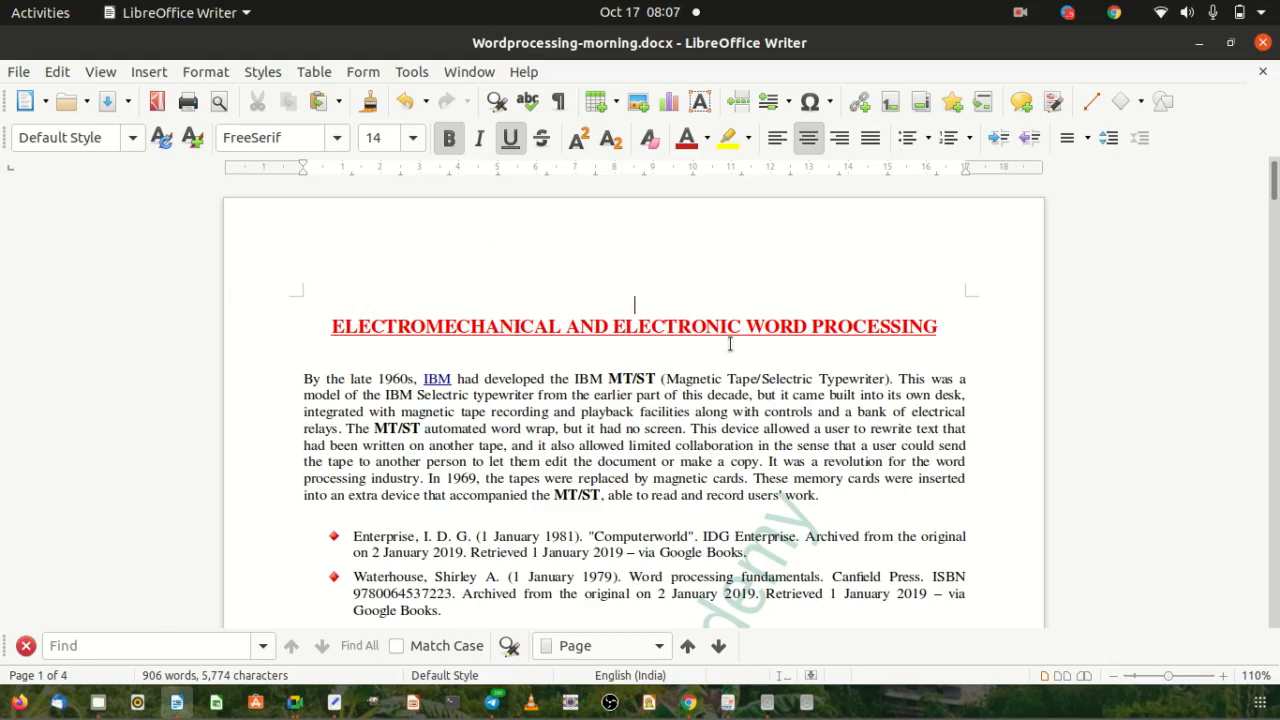
{"action": "scroll", "coordinate": [645, 350], "scroll_direction": "down", "scroll_amount": 15}
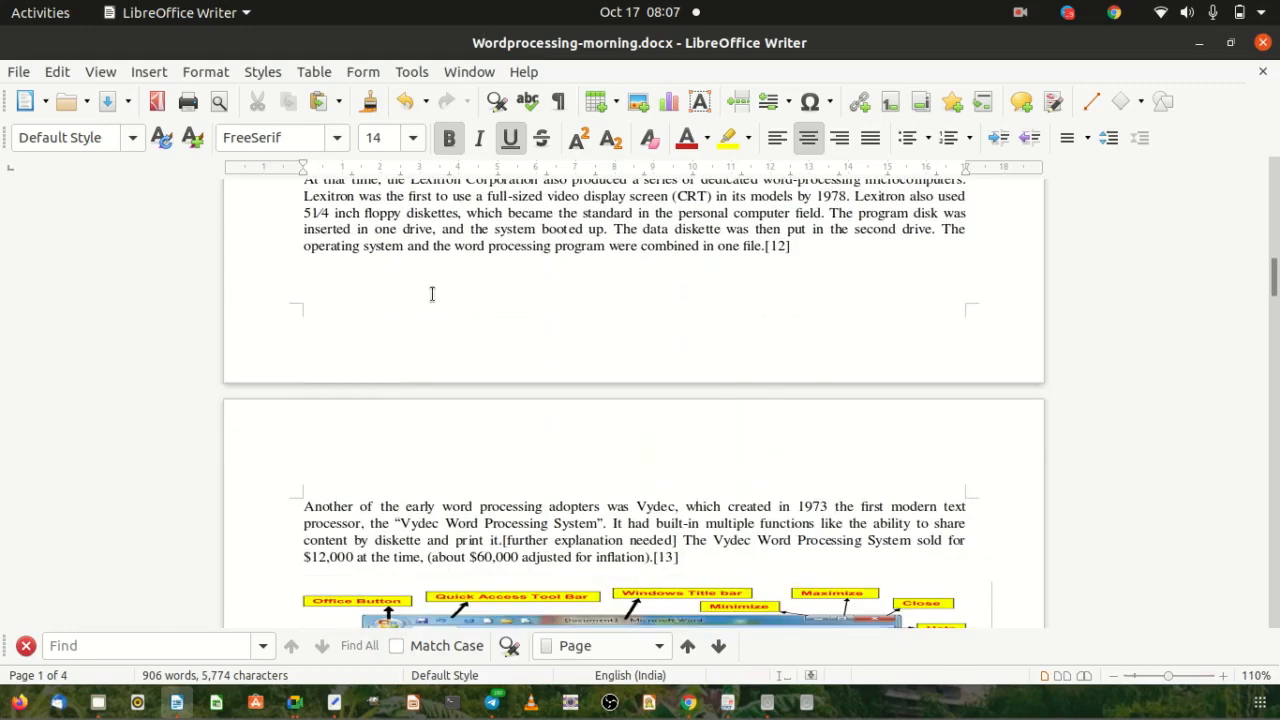
{"action": "mouse_move", "coordinate": [373, 319]}
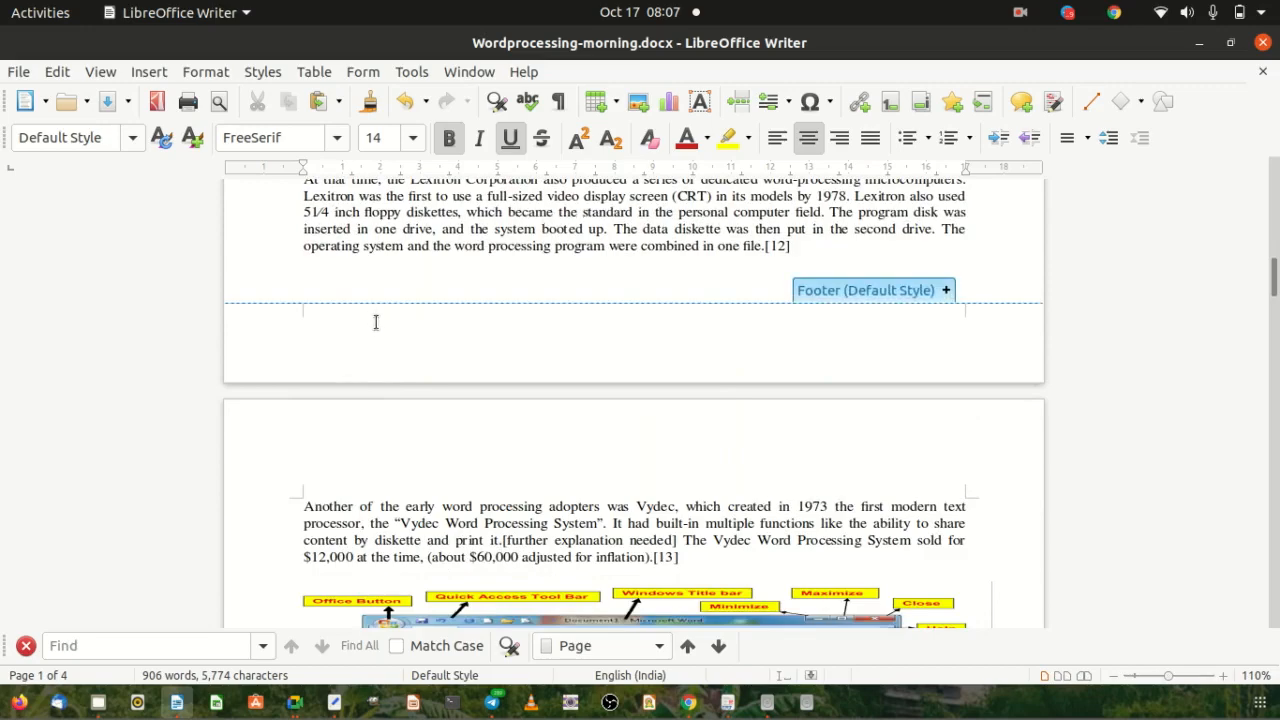
{"action": "left_click", "coordinate": [453, 321]}
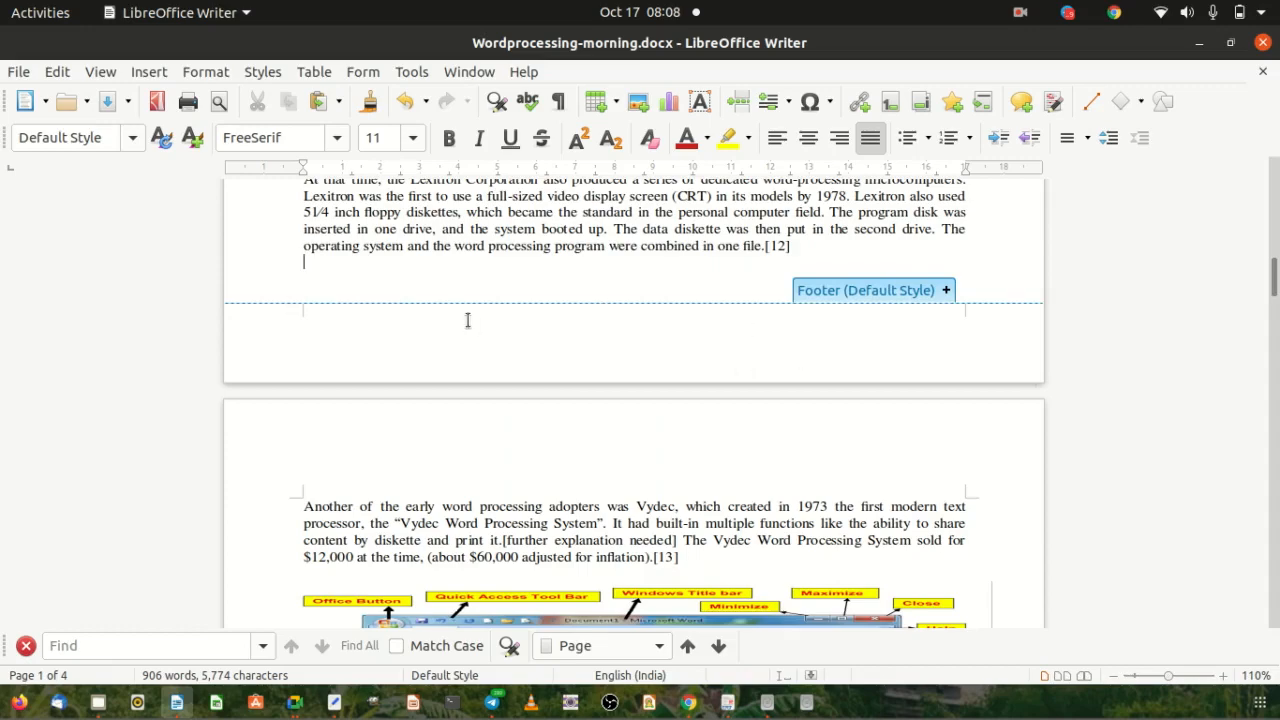
{"action": "mouse_move", "coordinate": [318, 310]}
{"action": "left_click", "coordinate": [946, 290]}
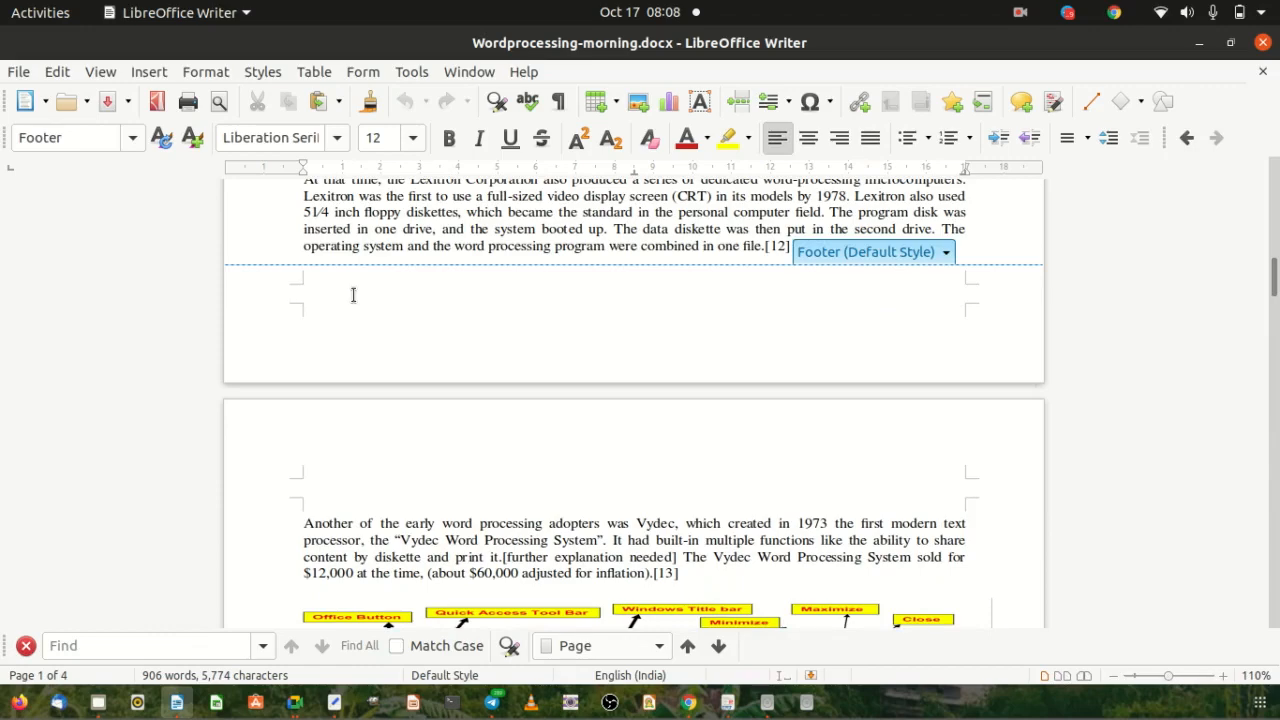
Type 'Contact us for more details @' plus the contact phone number in the footer, then select it.
{"action": "type", "text": "C"}
{"action": "type", "text": "C"}
{"action": "type", "text": "C Cpu"}
{"action": "key", "text": "BackSpace"}
{"action": "key", "text": "BackSpace"}
{"action": "type", "text": "se"}
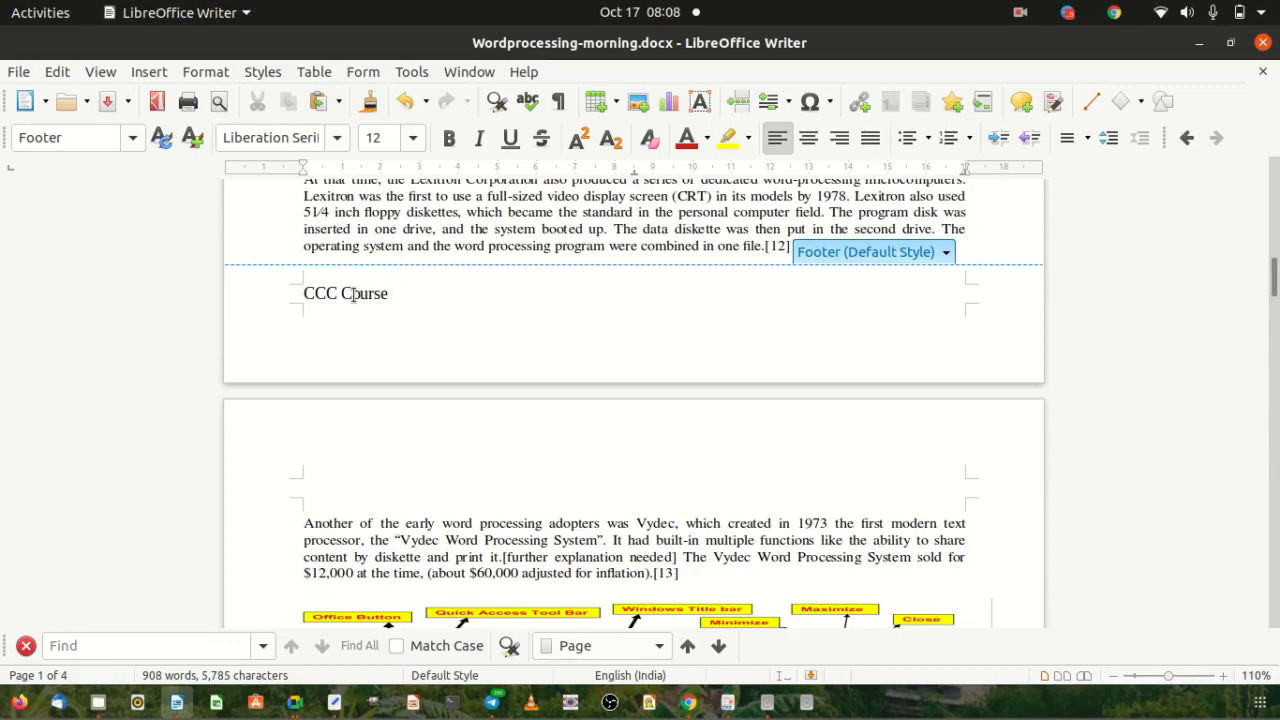
{"action": "key", "text": "BackSpace"}
{"action": "key", "text": "BackSpace"}
{"action": "key", "text": "BackSpace"}
{"action": "key", "text": "BackSpace"}
{"action": "key", "text": "BackSpace"}
{"action": "key", "text": "BackSpace"}
{"action": "type", "text": "ontact us for maore"}
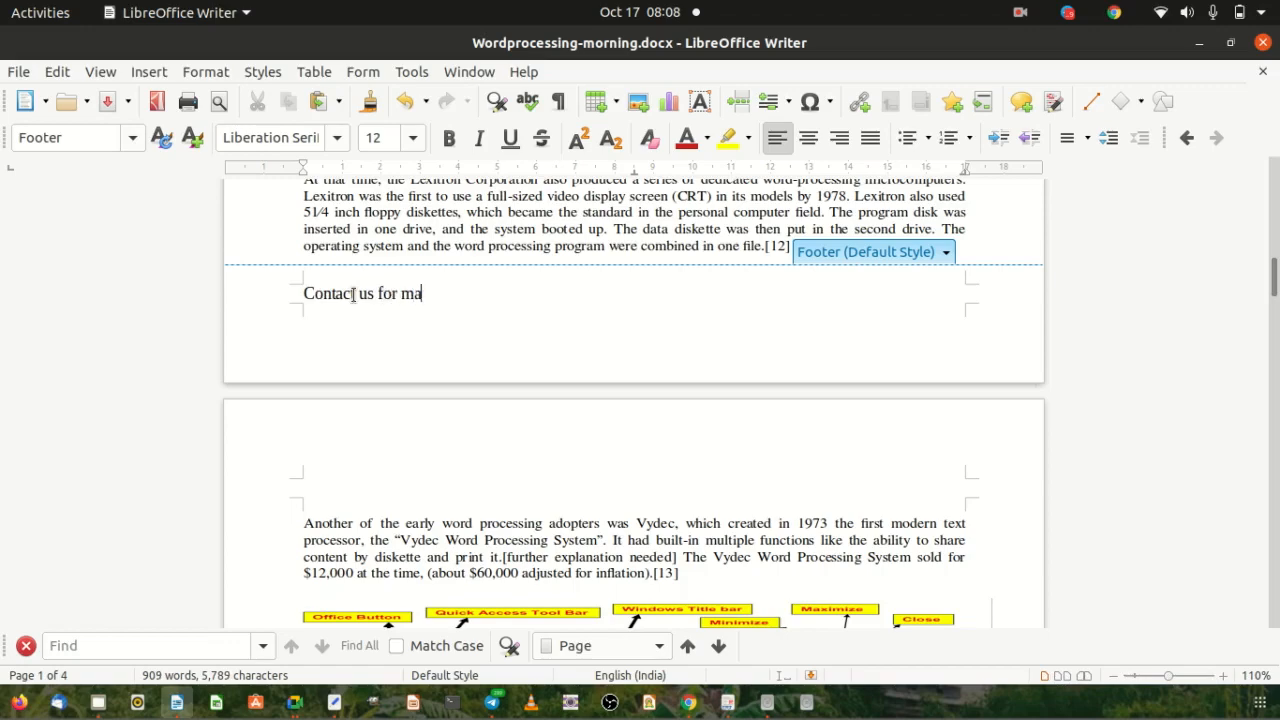
{"action": "key", "text": "BackSpace"}
{"action": "key", "text": "BackSpace"}
{"action": "key", "text": "BackSpace"}
{"action": "type", "text": "re details"}
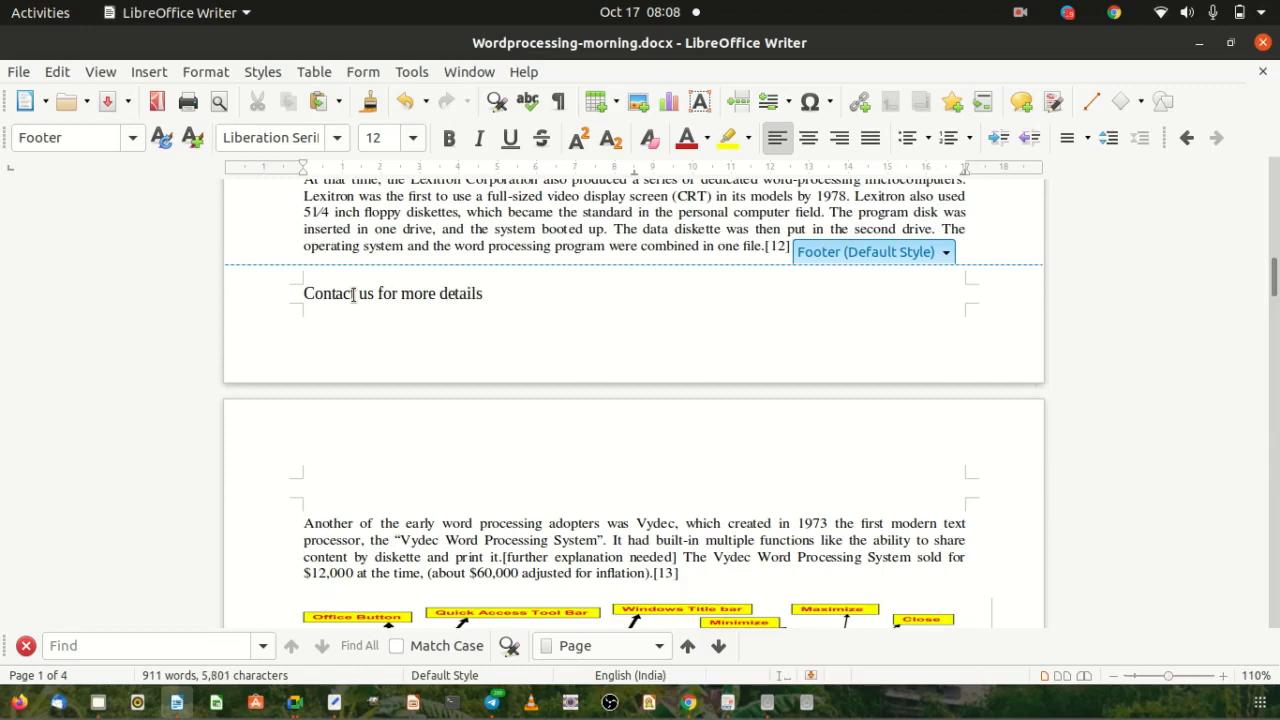
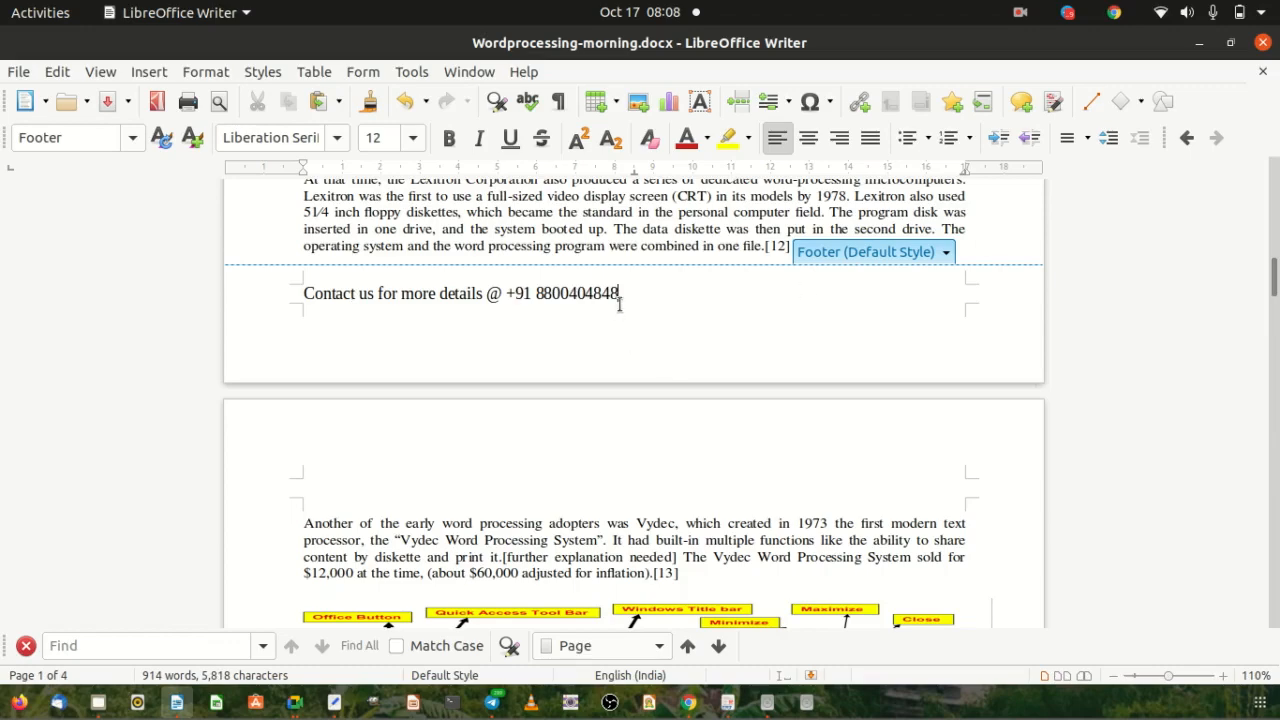
{"action": "left_click_drag", "start_coordinate": [620, 293], "coordinate": [304, 294]}
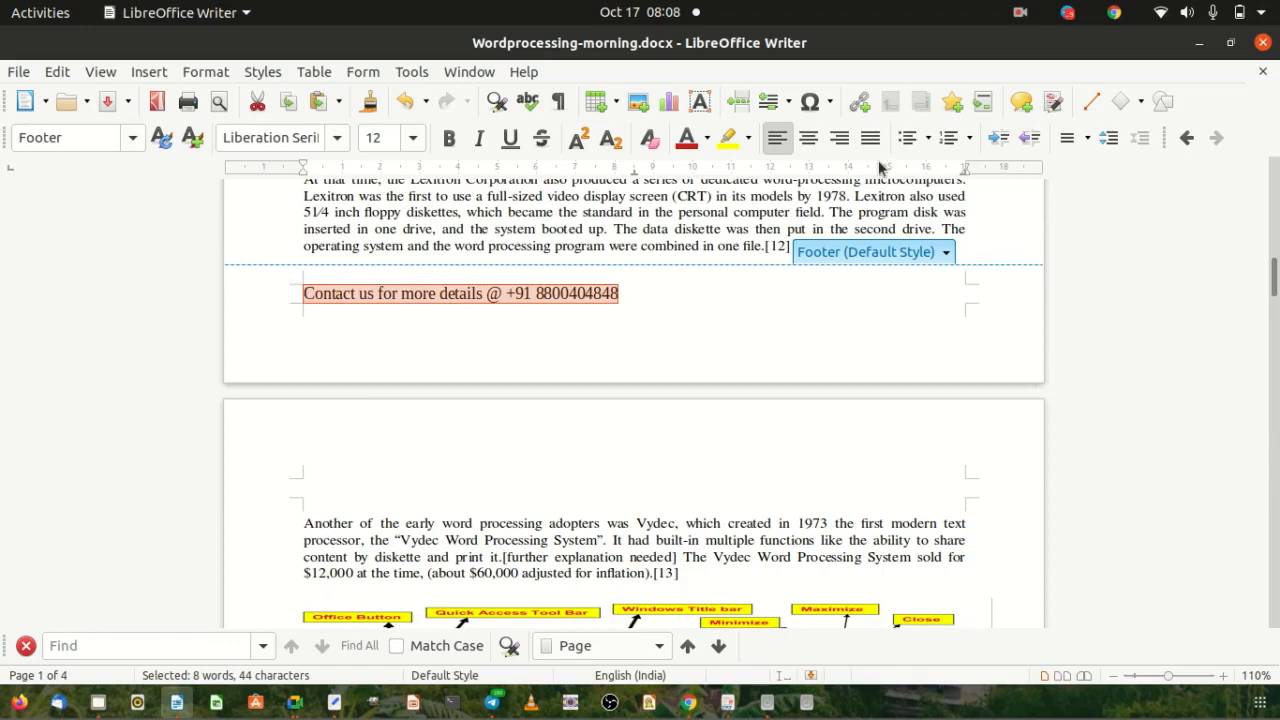
Make the footer contact line right-aligned, 10 pt, bold, italic and Teal.
{"action": "left_click", "coordinate": [839, 137]}
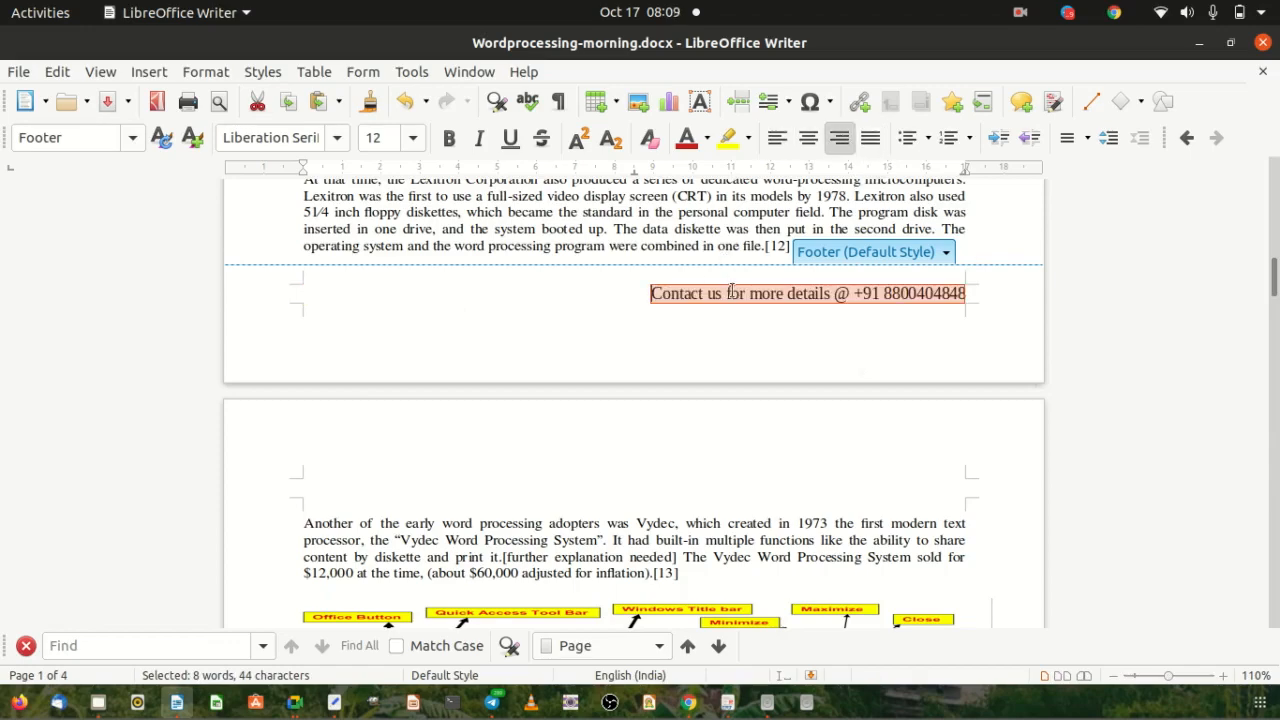
{"action": "left_click", "coordinate": [412, 138]}
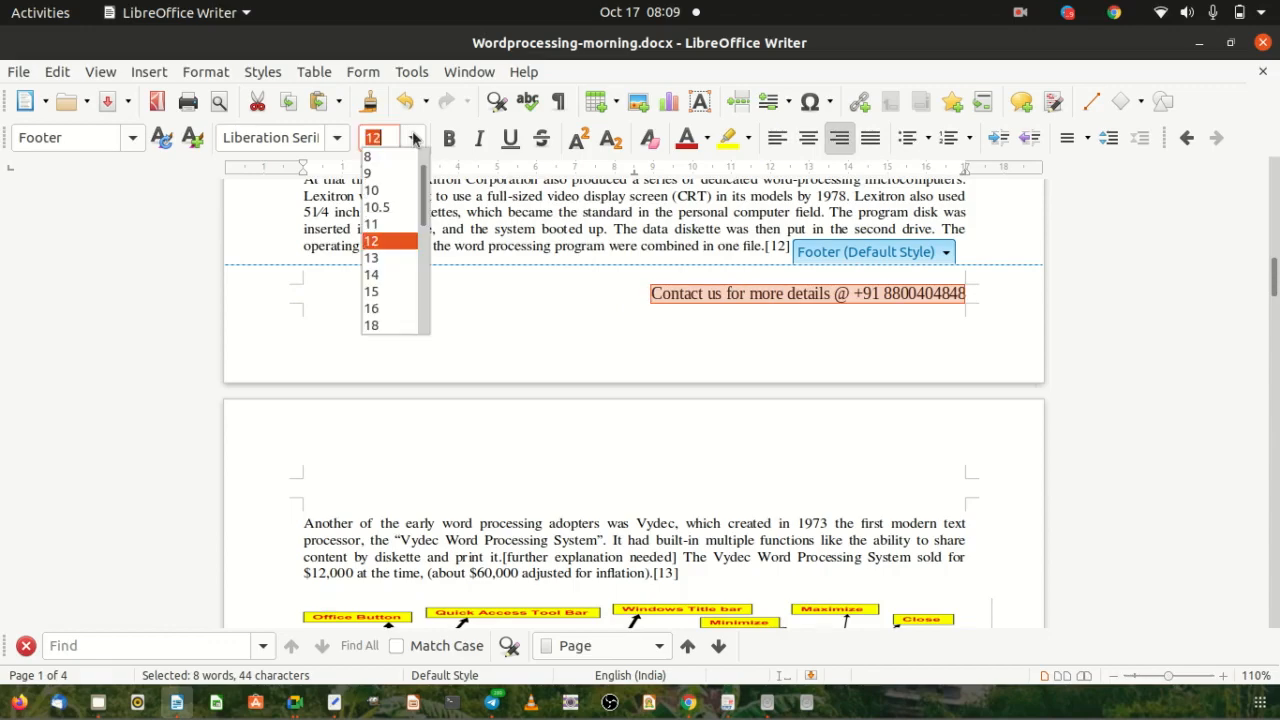
{"action": "left_click", "coordinate": [379, 232]}
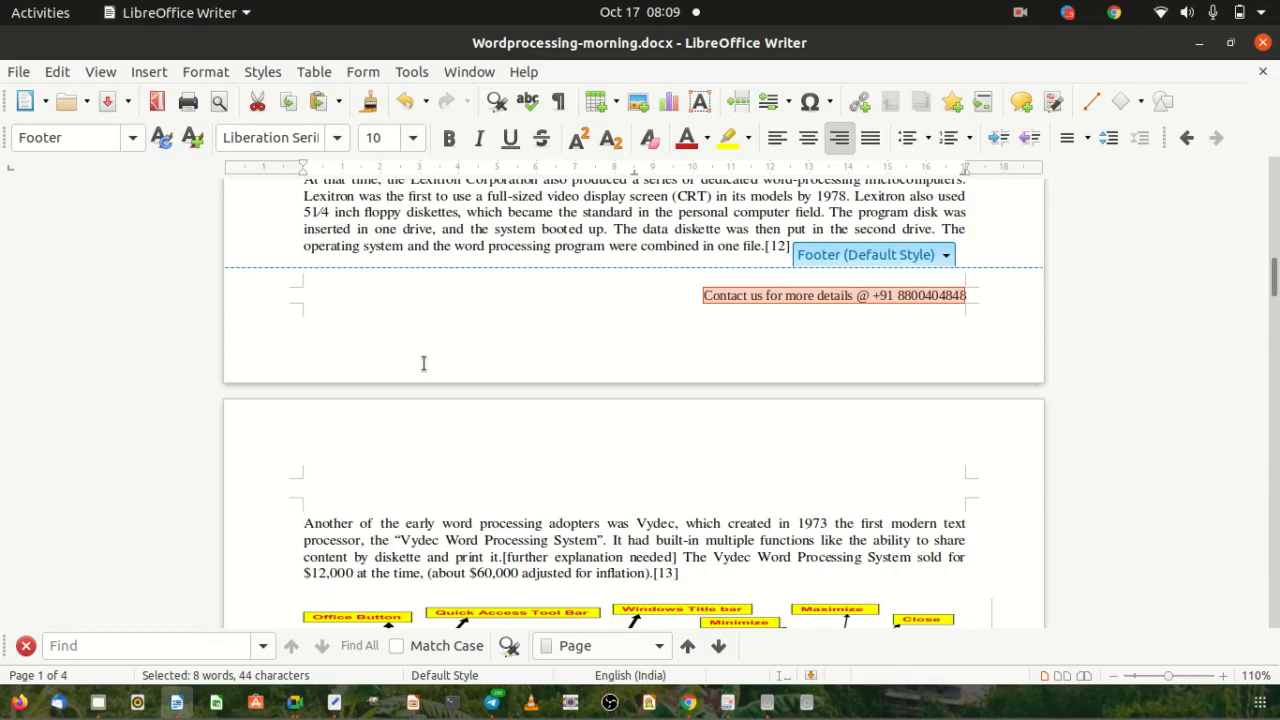
{"action": "left_click", "coordinate": [449, 138]}
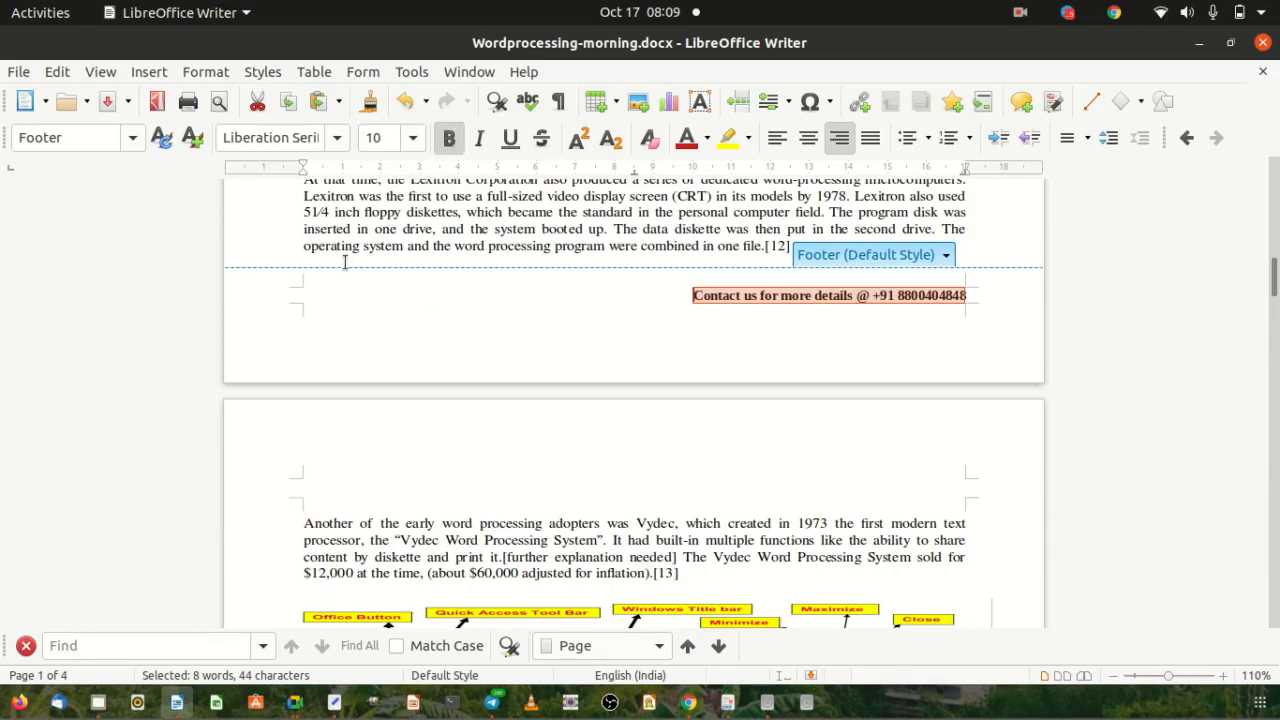
{"action": "left_click", "coordinate": [480, 138]}
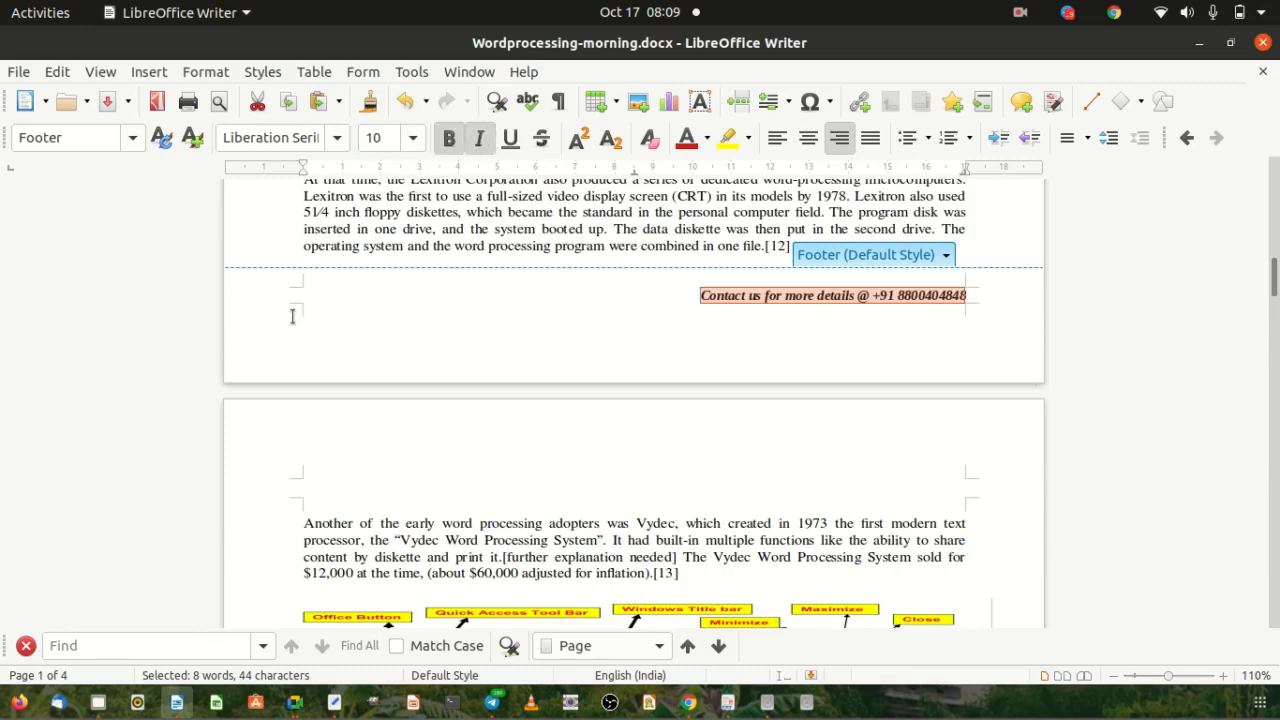
{"action": "left_click", "coordinate": [707, 139]}
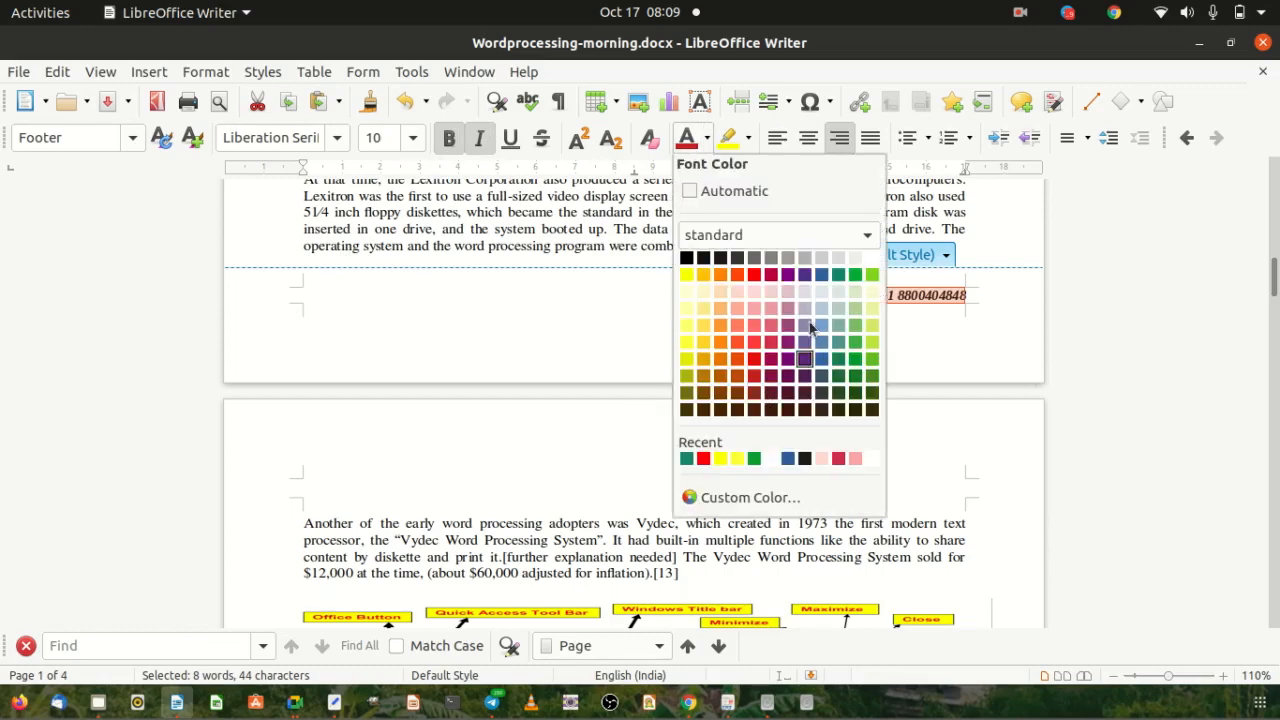
{"action": "left_click", "coordinate": [838, 276]}
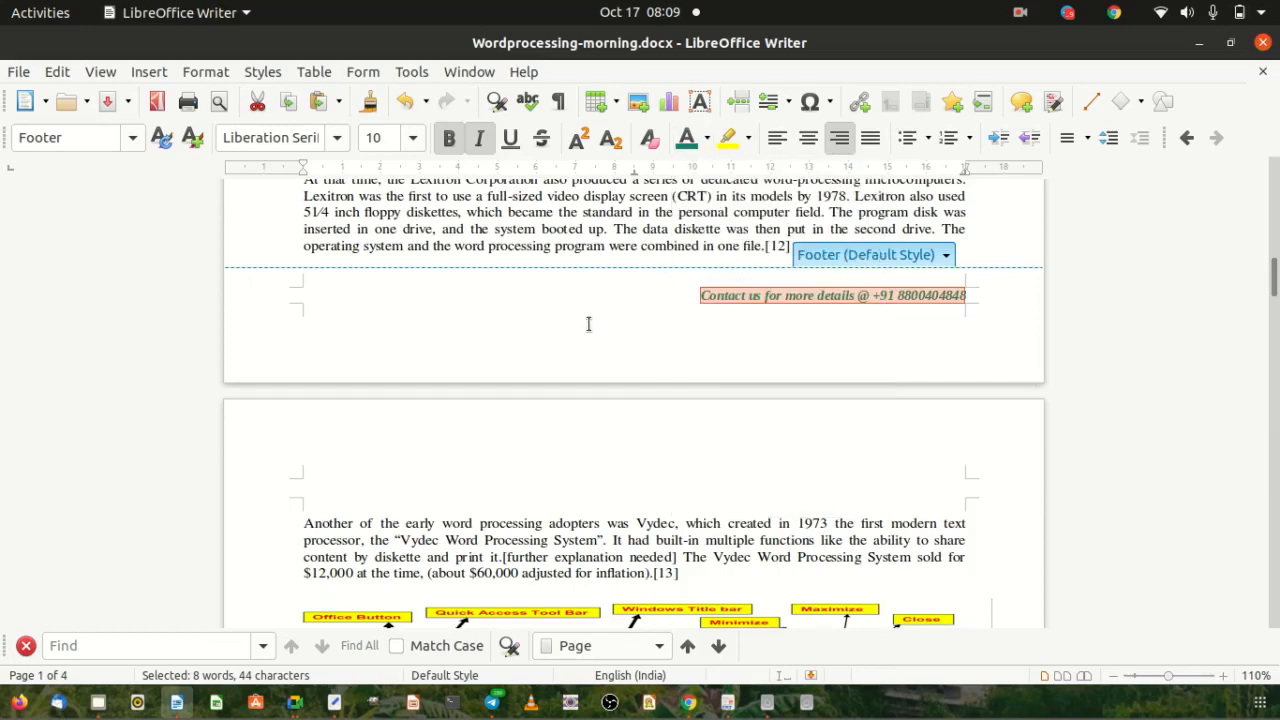
{"action": "key", "text": "Right"}
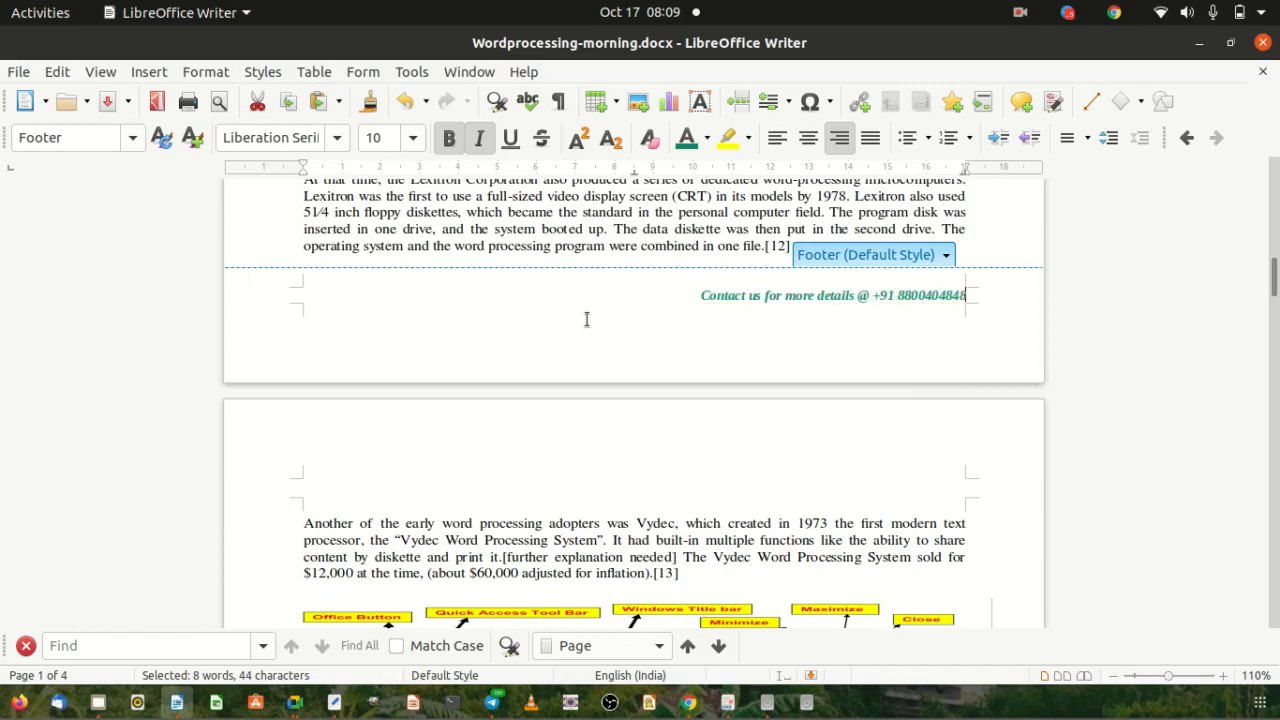
{"action": "left_click", "coordinate": [988, 220]}
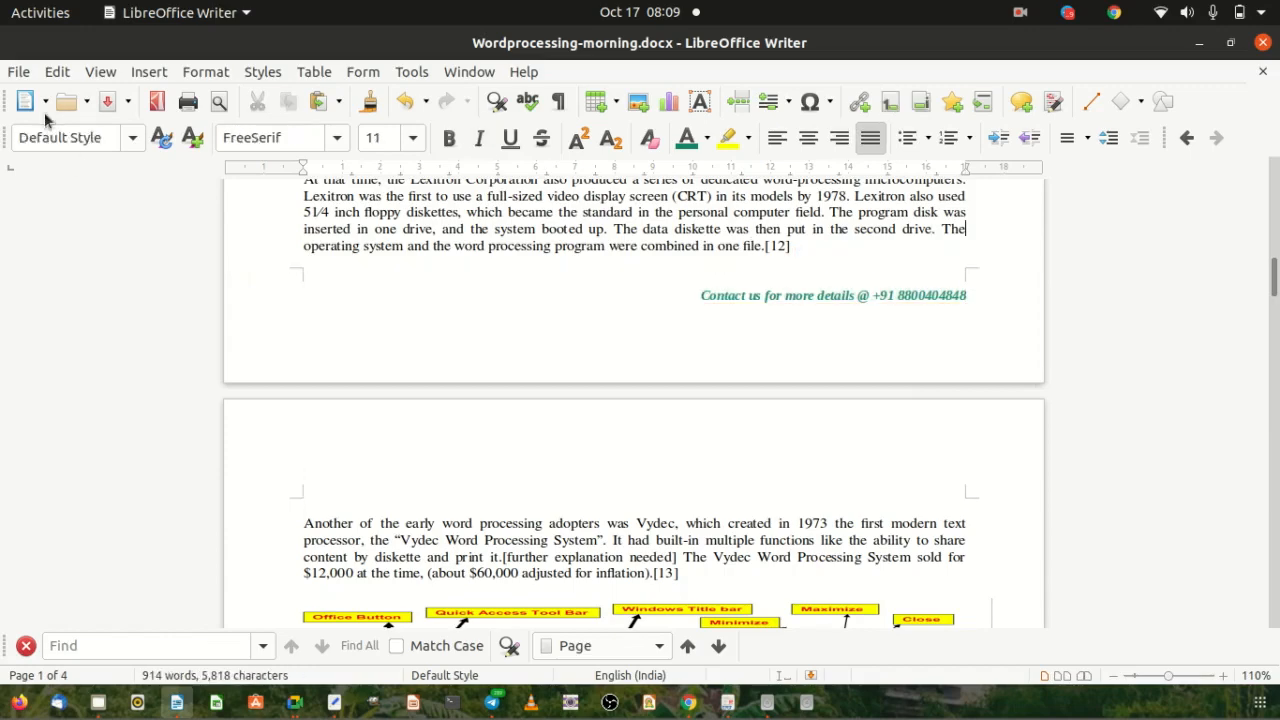
Save Wordprocessing-morning.docx with the new footer.
{"action": "left_click", "coordinate": [16, 72]}
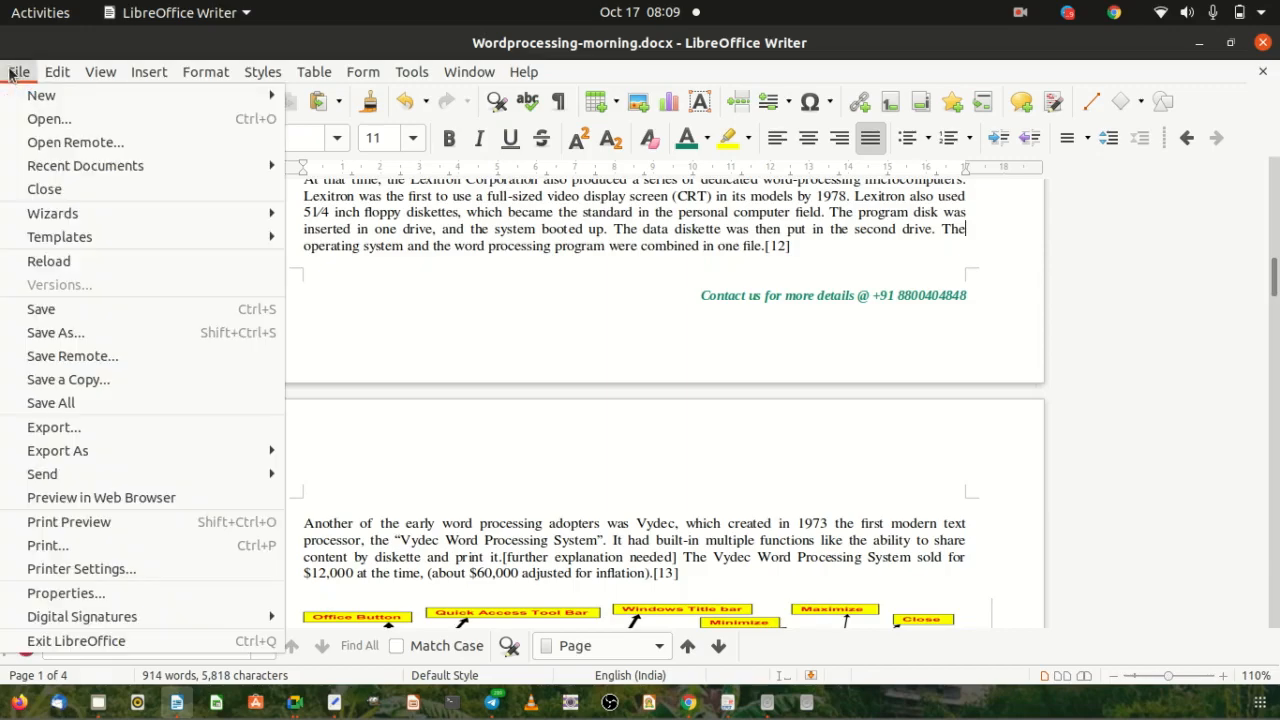
{"action": "left_click", "coordinate": [46, 309]}
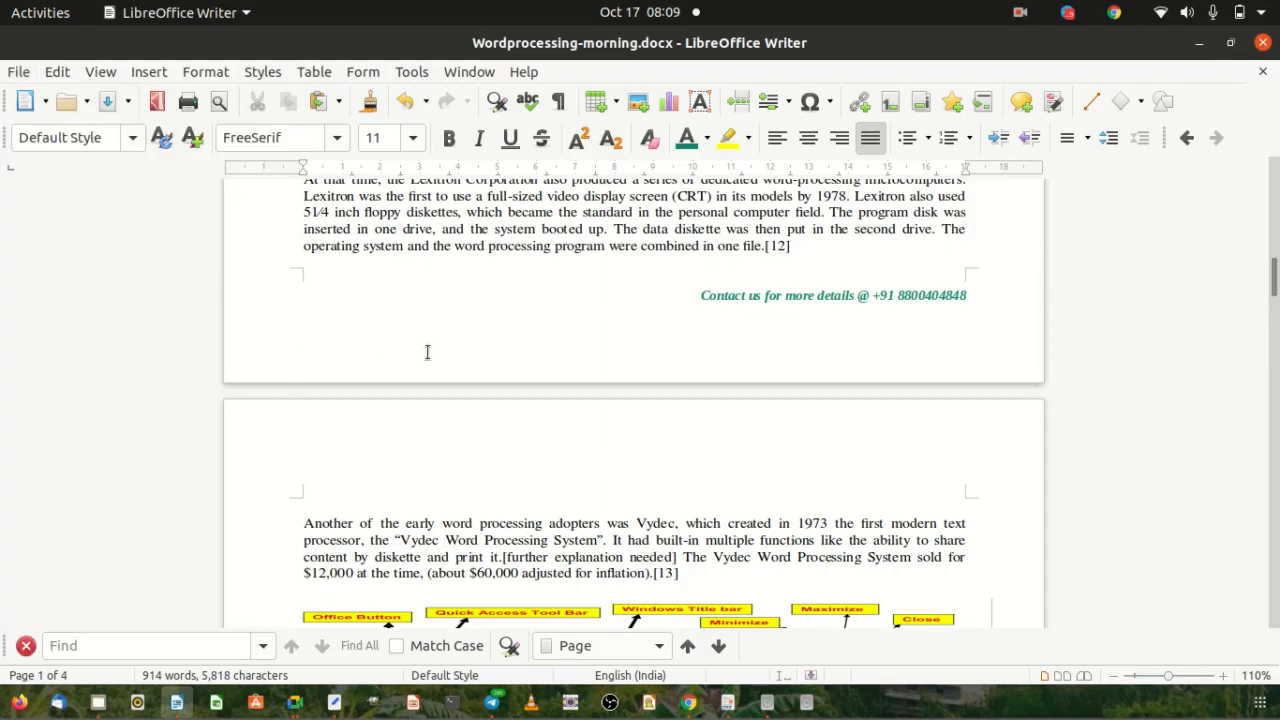
{"action": "scroll", "coordinate": [500, 350], "scroll_direction": "up", "scroll_amount": 15}
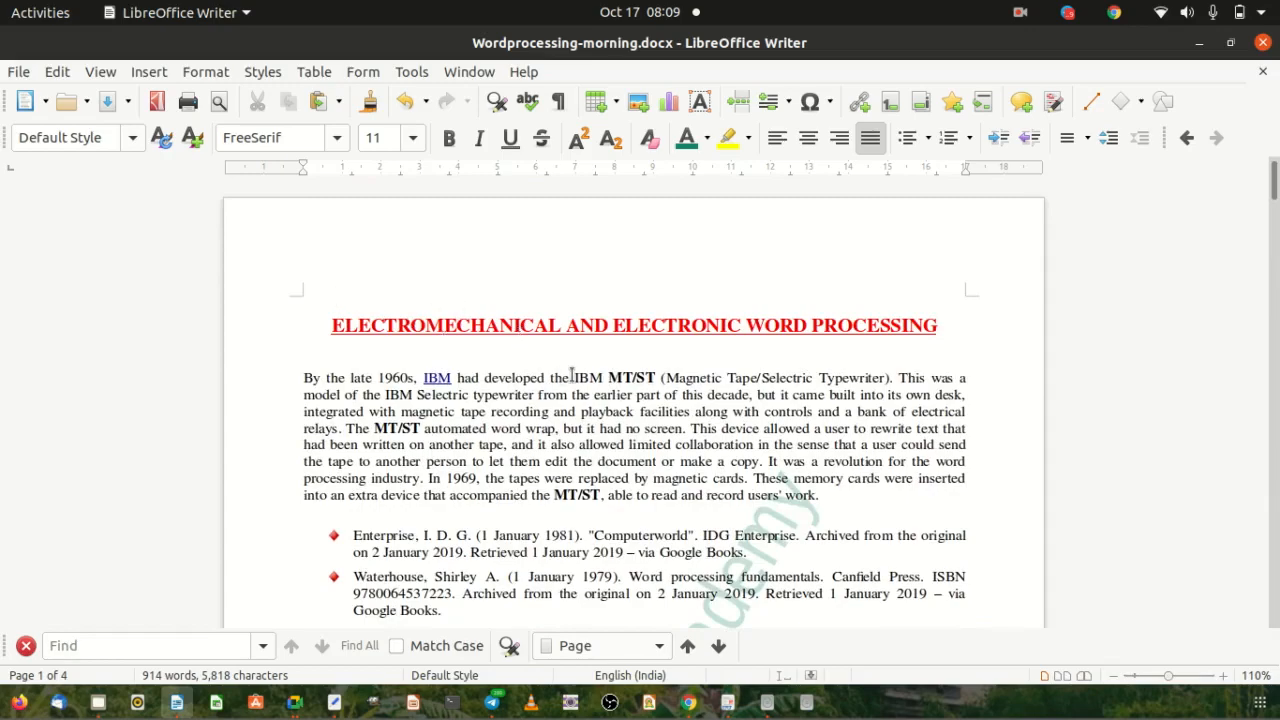
Check the repeated teal footer line on page 4, then switch toward Google Chrome.
{"action": "scroll", "coordinate": [577, 369], "scroll_direction": "down", "scroll_amount": 7}
{"action": "scroll", "coordinate": [577, 369], "scroll_direction": "down", "scroll_amount": 20}
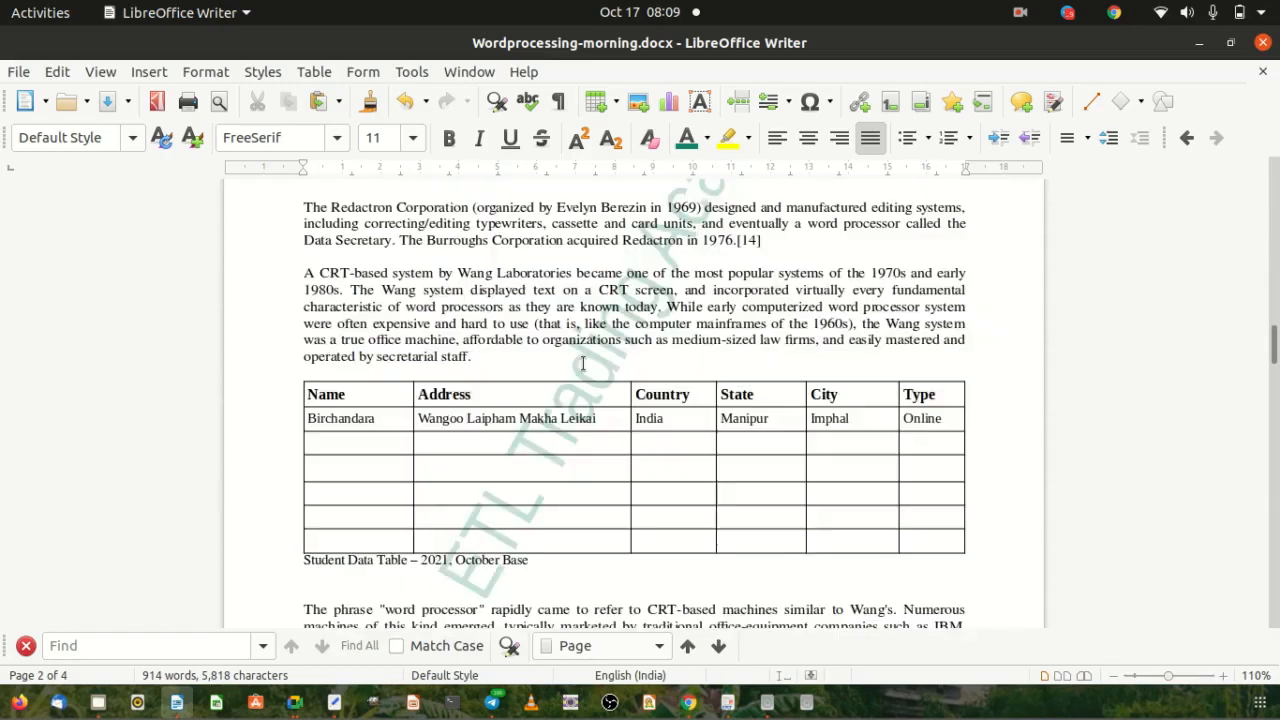
{"action": "scroll", "coordinate": [583, 363], "scroll_direction": "down", "scroll_amount": 4}
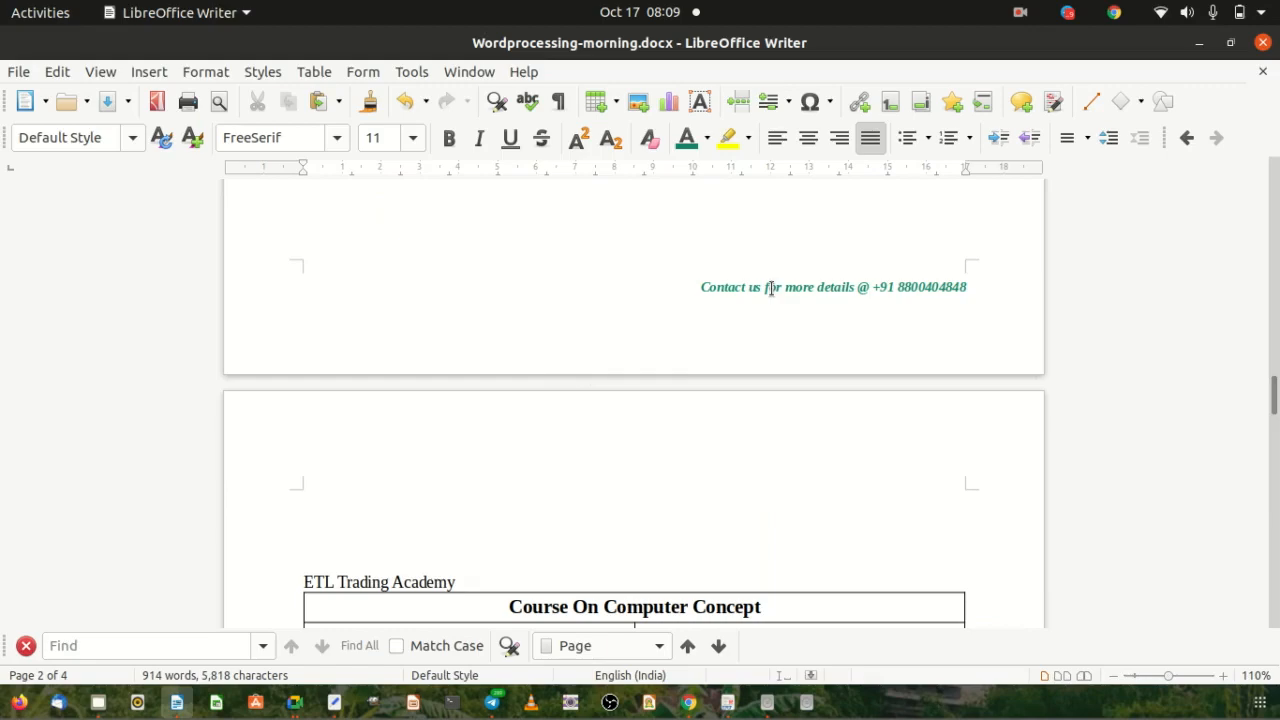
{"action": "scroll", "coordinate": [635, 376], "scroll_direction": "down", "scroll_amount": 6}
{"action": "scroll", "coordinate": [635, 376], "scroll_direction": "down", "scroll_amount": 18}
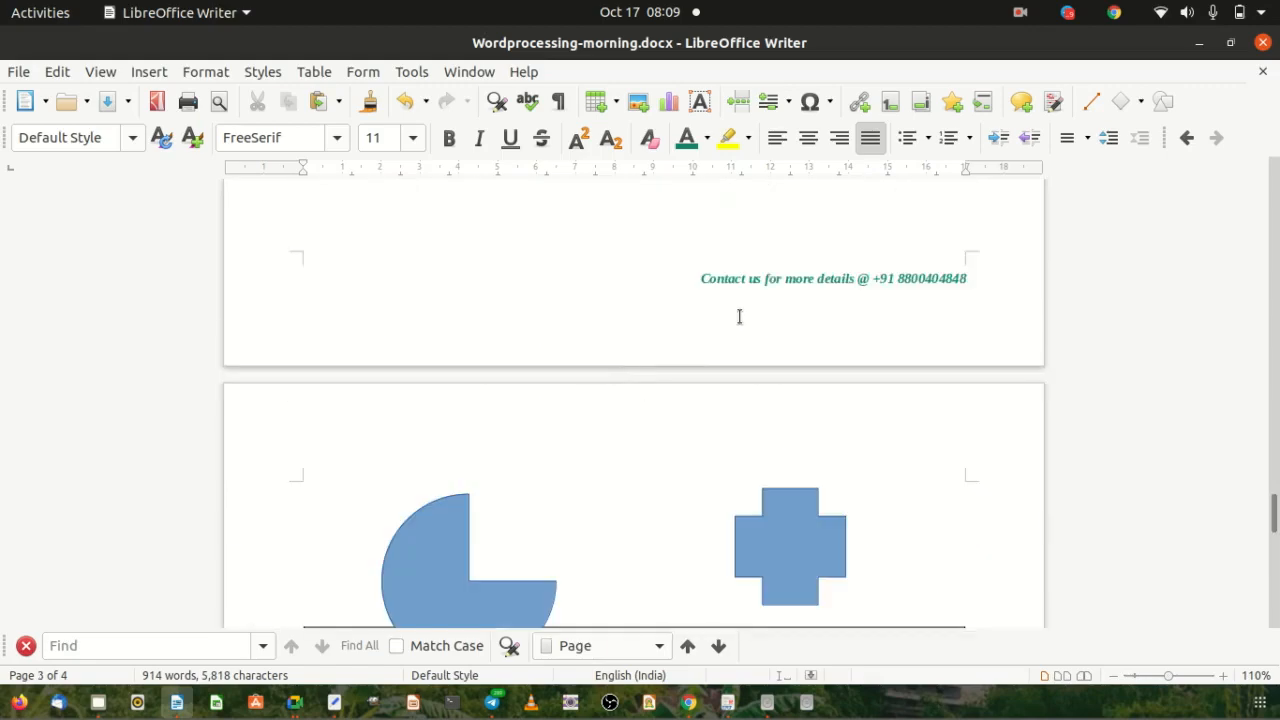
{"action": "scroll", "coordinate": [506, 429], "scroll_direction": "down", "scroll_amount": 18}
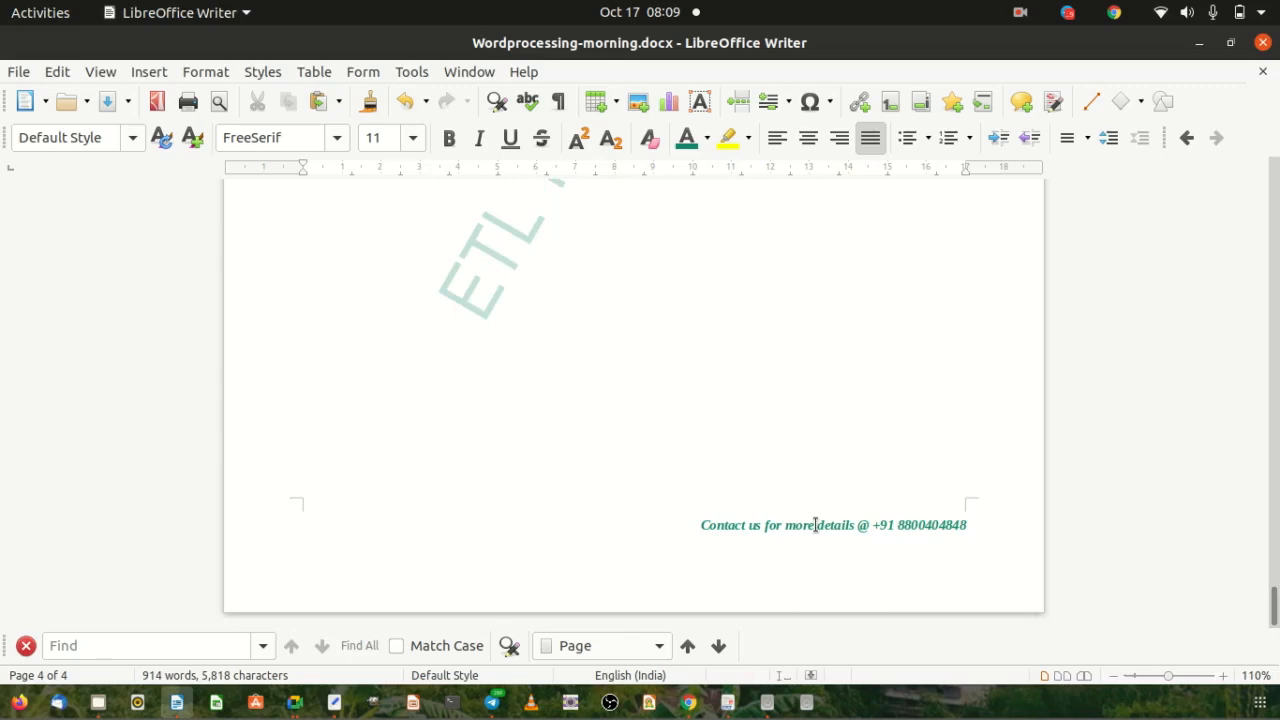
{"action": "left_click_drag", "start_coordinate": [691, 523], "coordinate": [889, 531]}
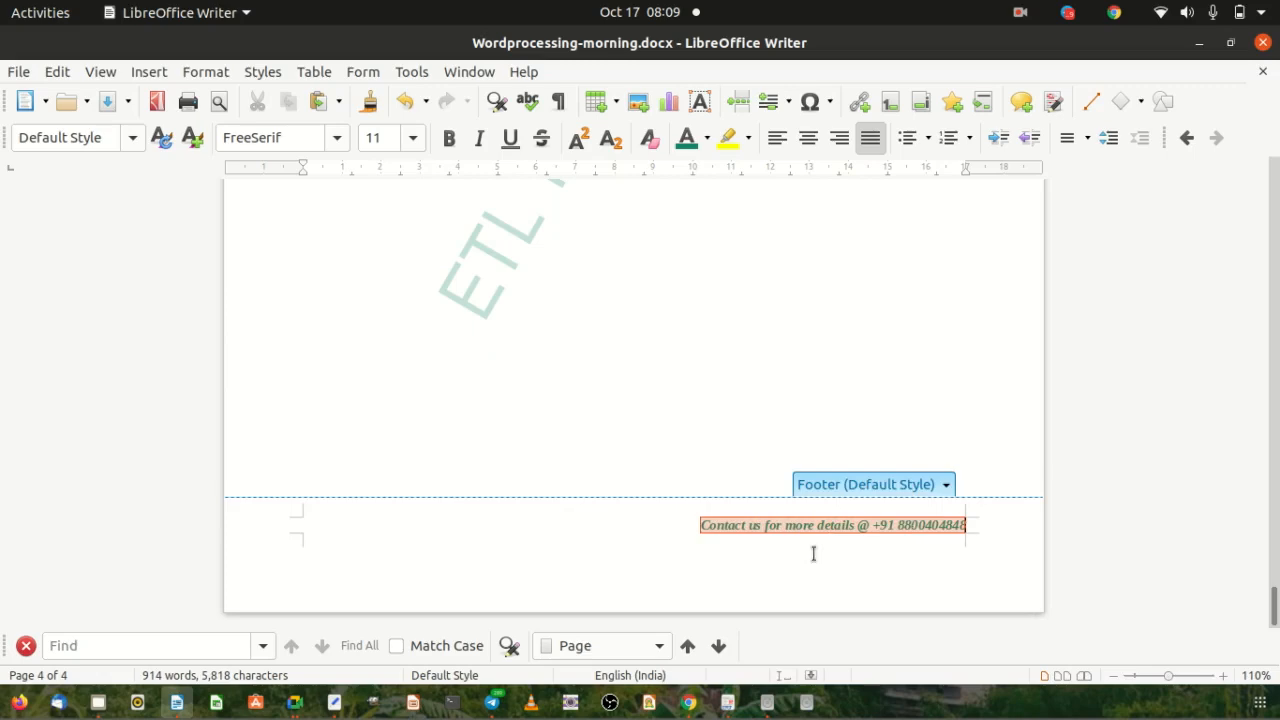
{"action": "left_click", "coordinate": [588, 531]}
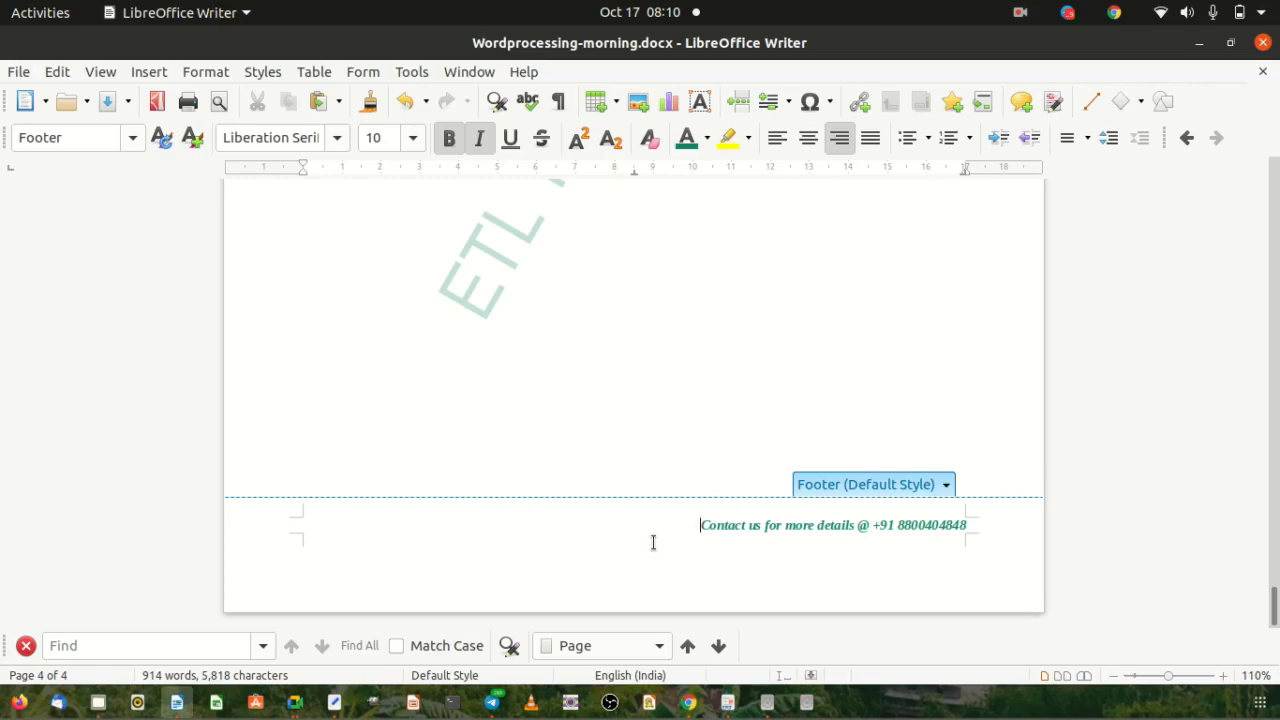
{"action": "left_click", "coordinate": [614, 400]}
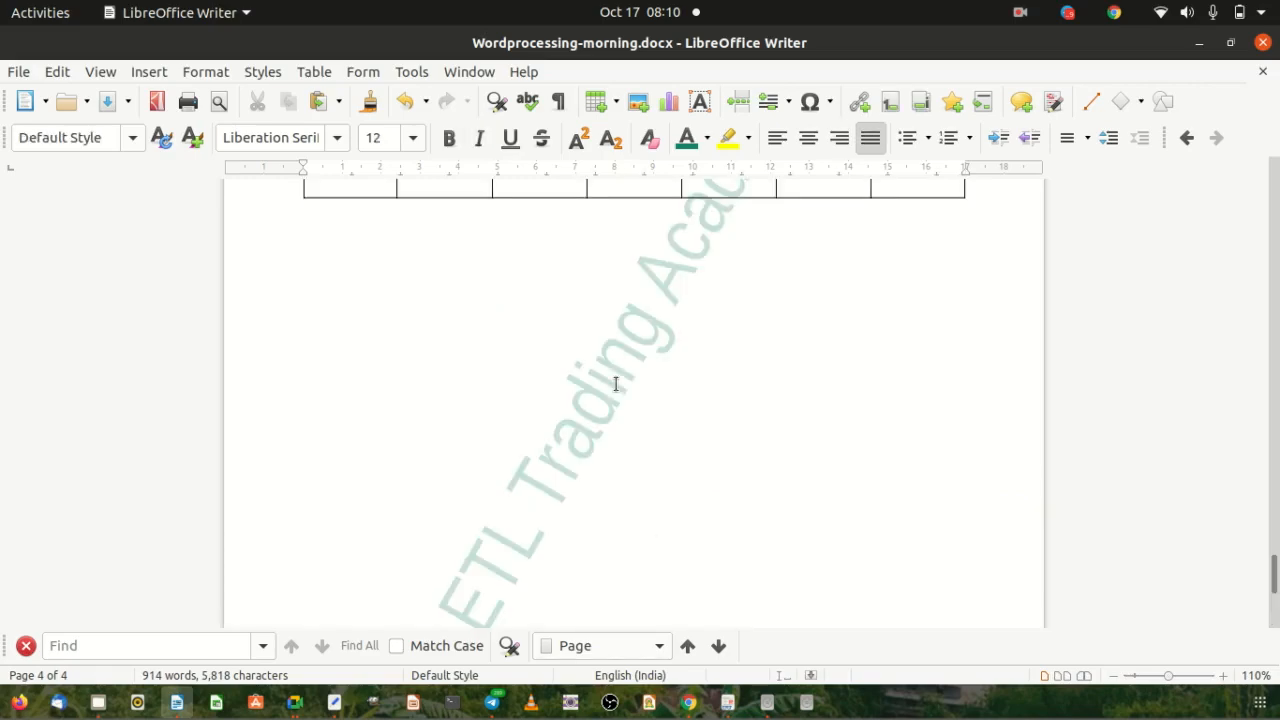
{"action": "key", "text": "alt+Tab"}
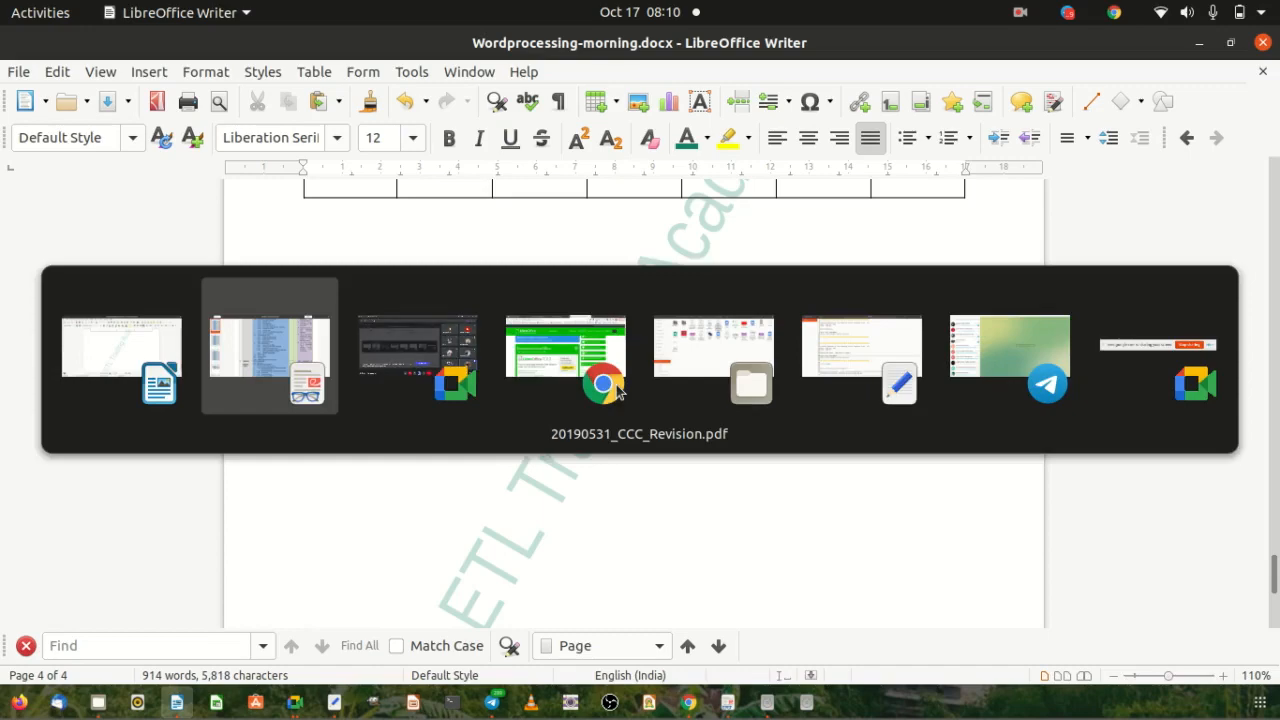
{"action": "key", "text": "alt+Tab"}
{"action": "key", "text": "alt+Tab"}
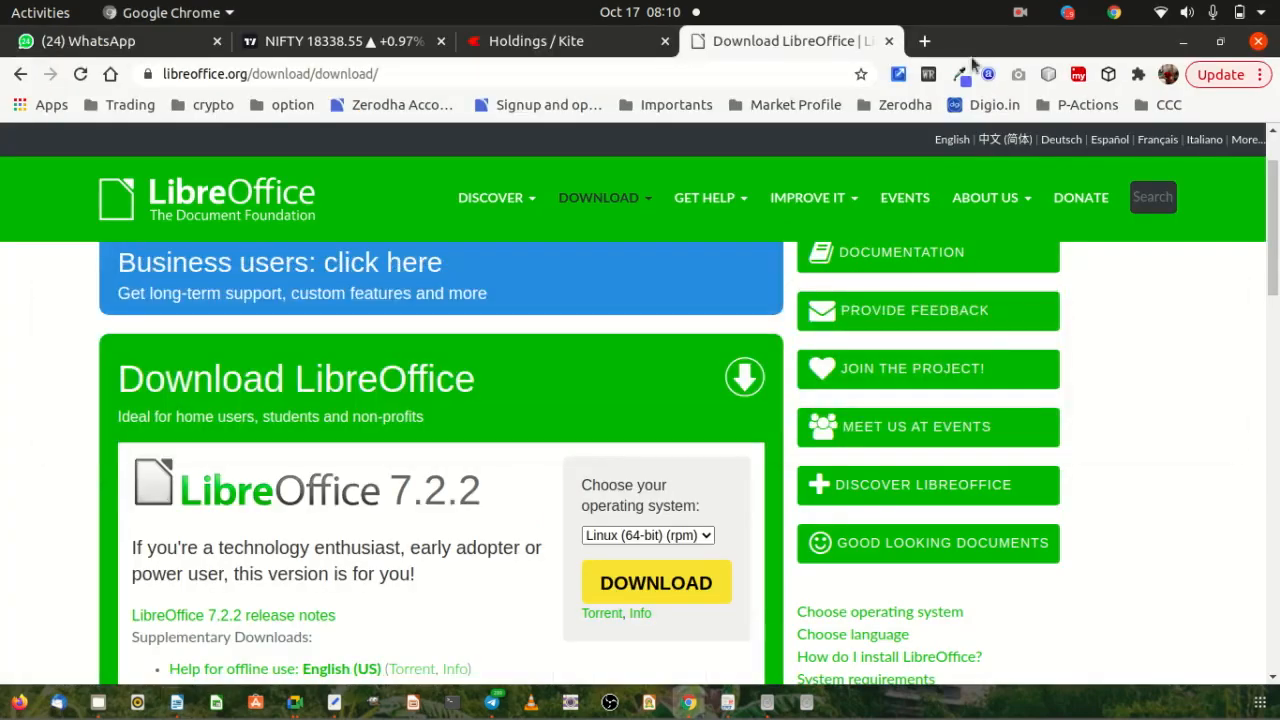
{"action": "left_click", "coordinate": [924, 41]}
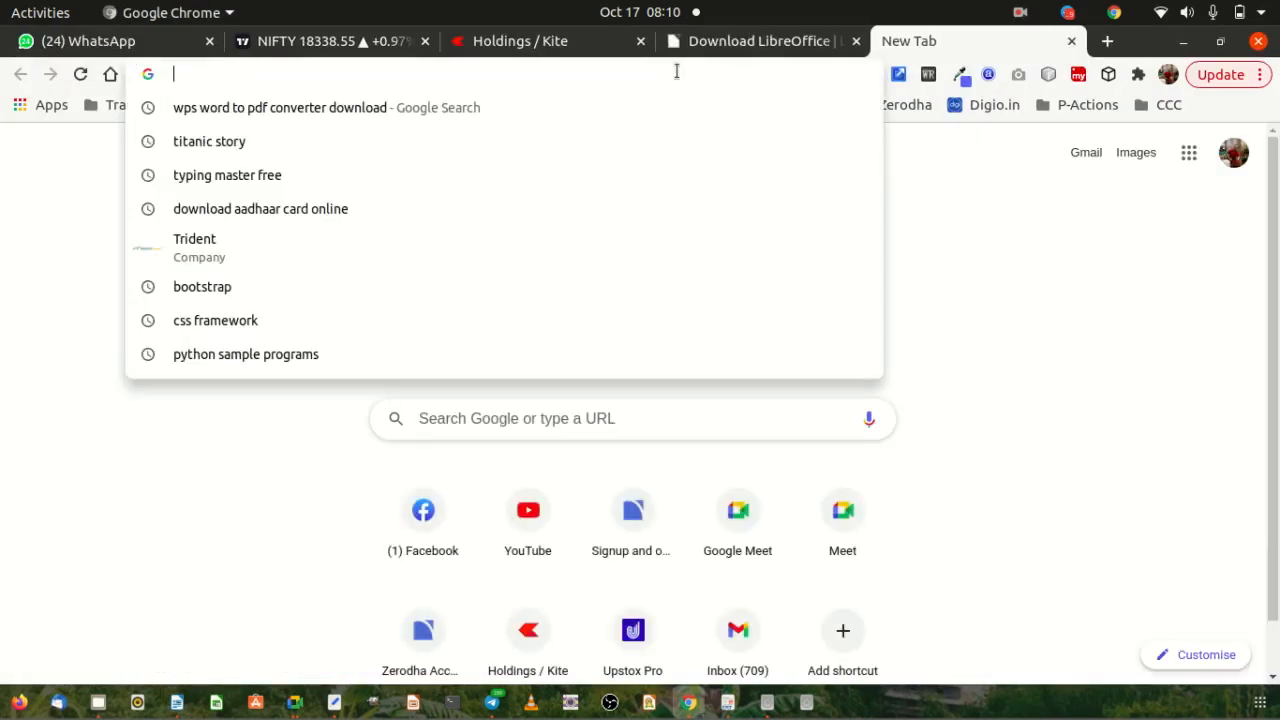
{"action": "type", "text": "lett"}
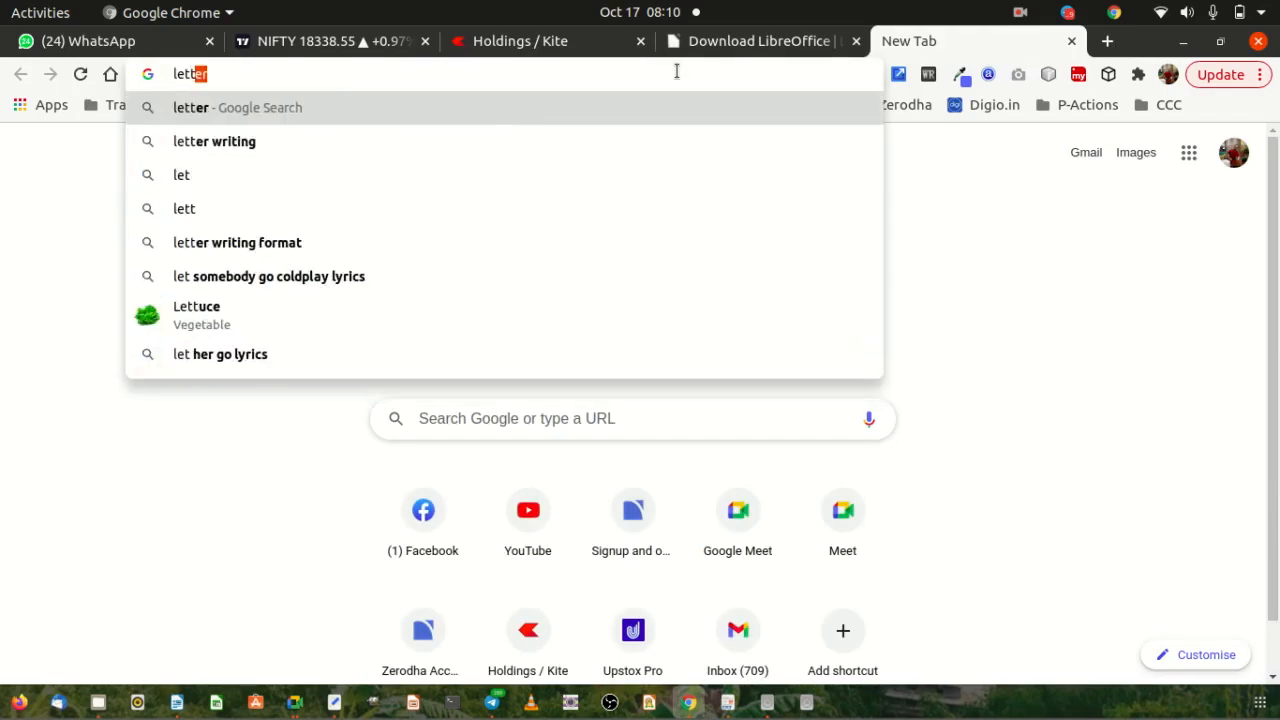
{"action": "type", "text": "er head f"}
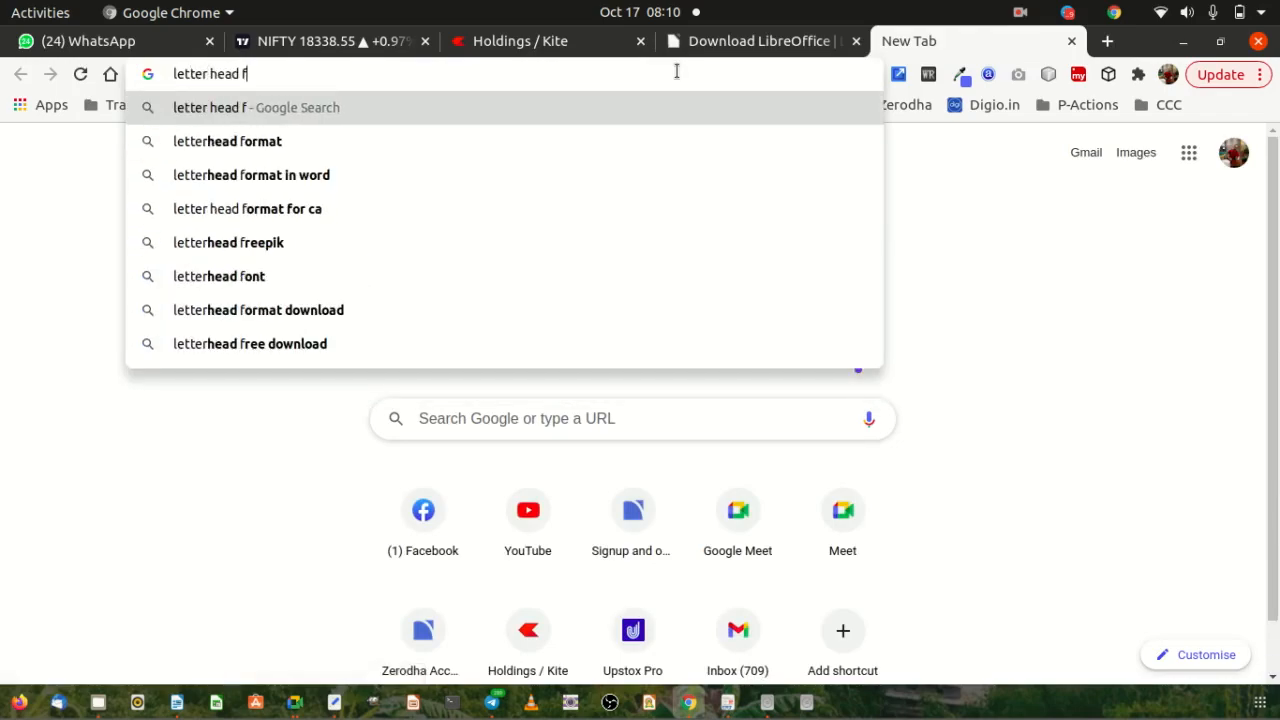
{"action": "key", "text": "Down"}
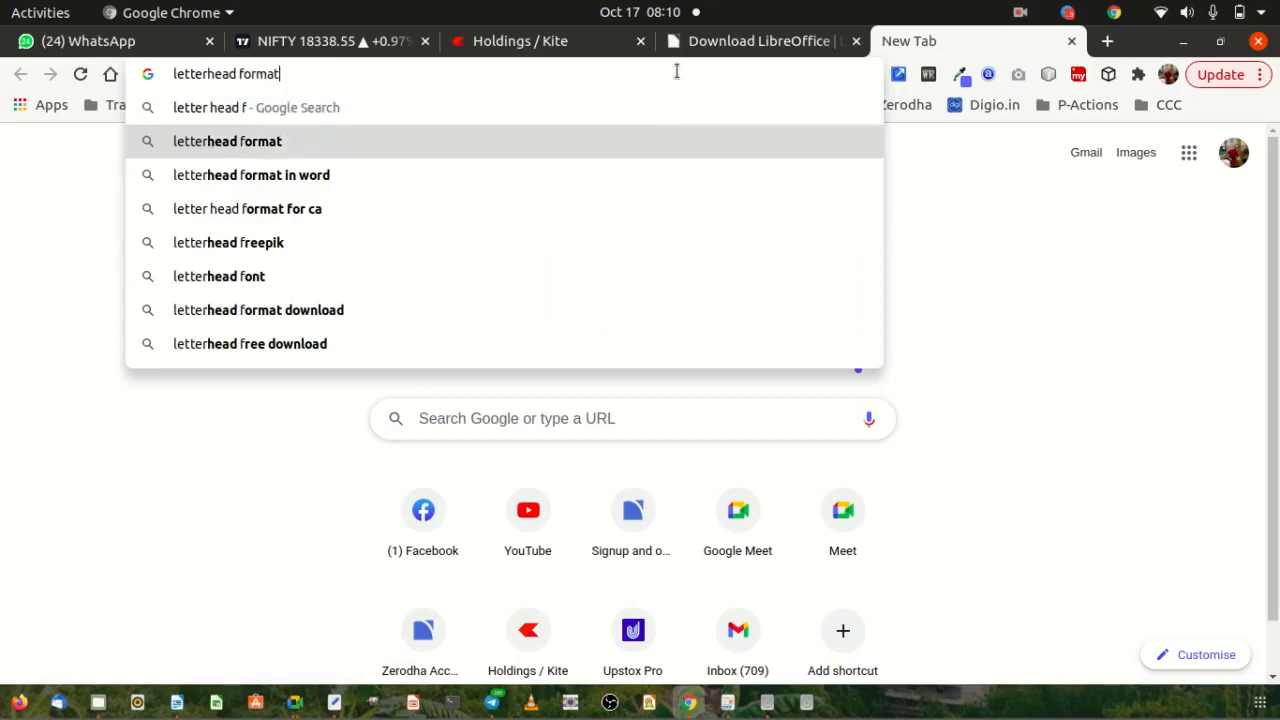
{"action": "key", "text": "Return"}
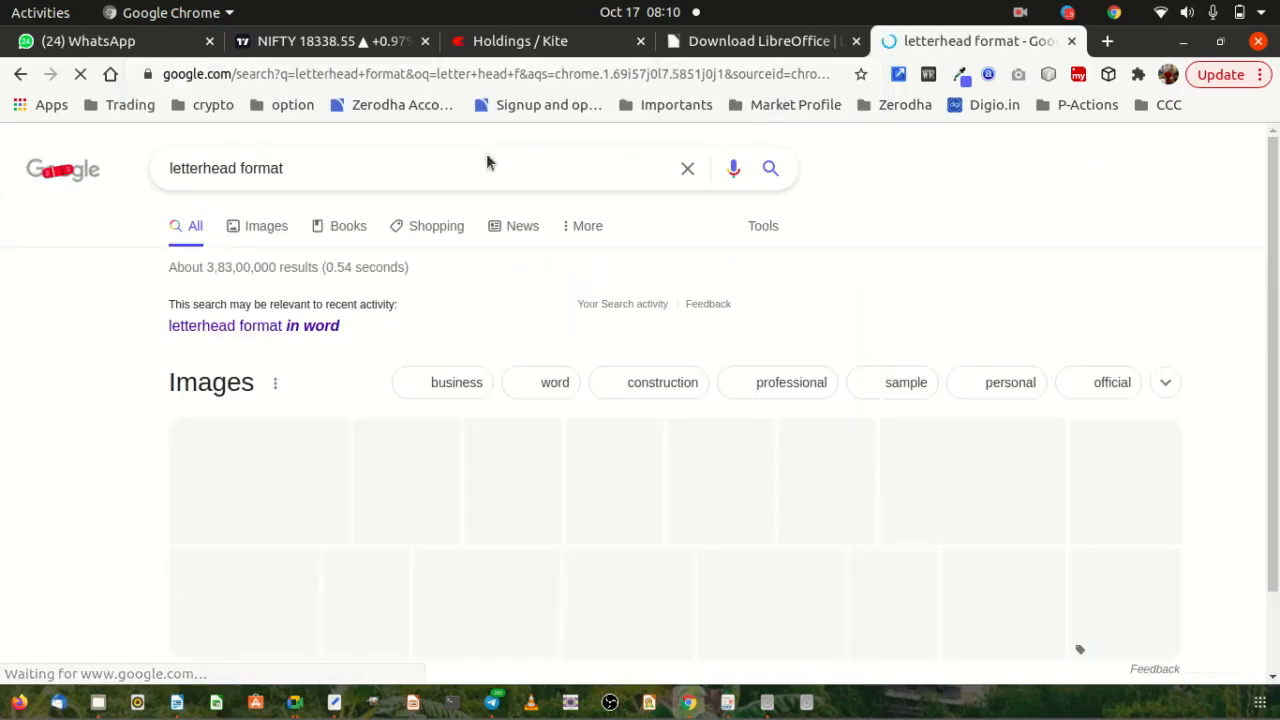
{"action": "scroll", "coordinate": [149, 343], "scroll_direction": "down", "scroll_amount": 3}
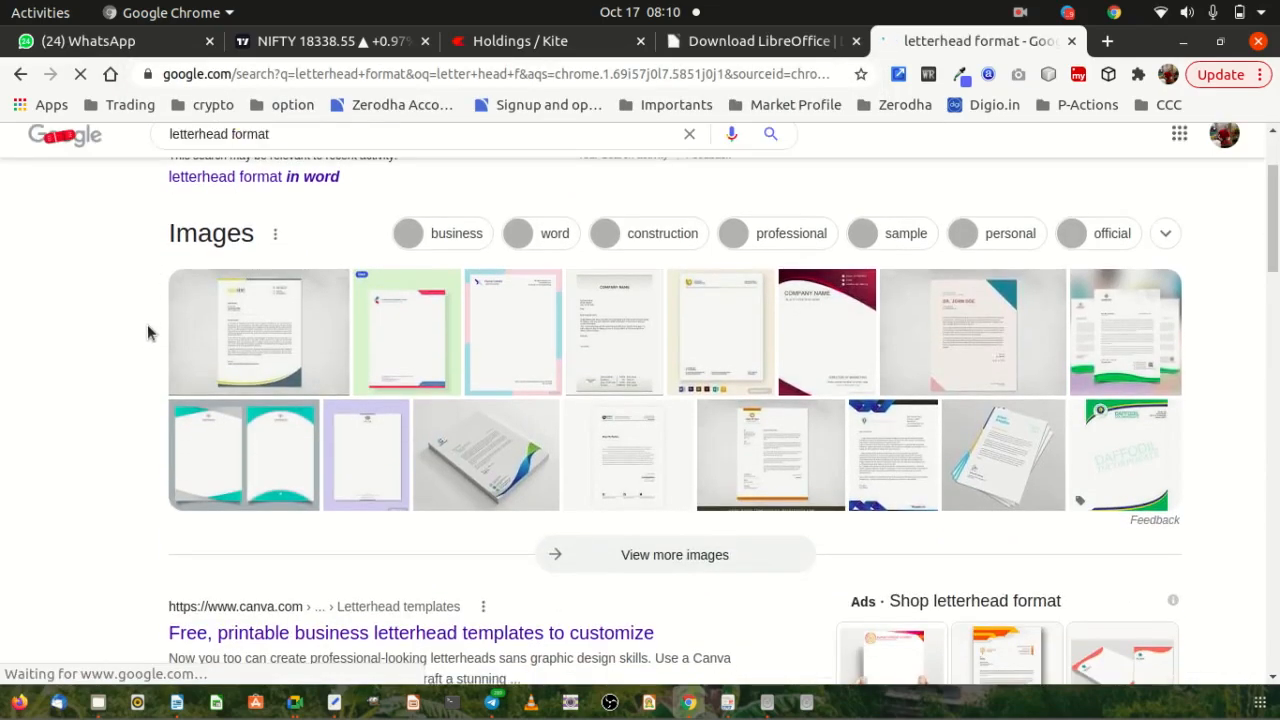
{"action": "left_click", "coordinate": [709, 328]}
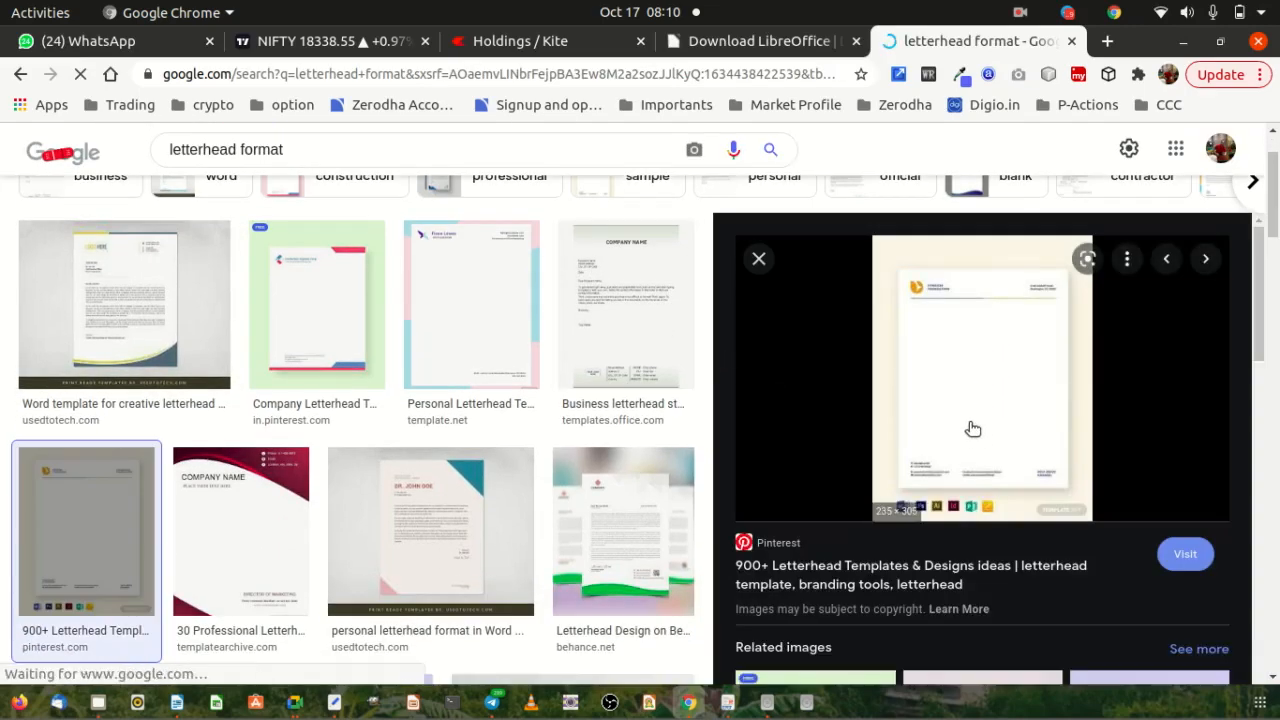
{"action": "right_click", "coordinate": [975, 345]}
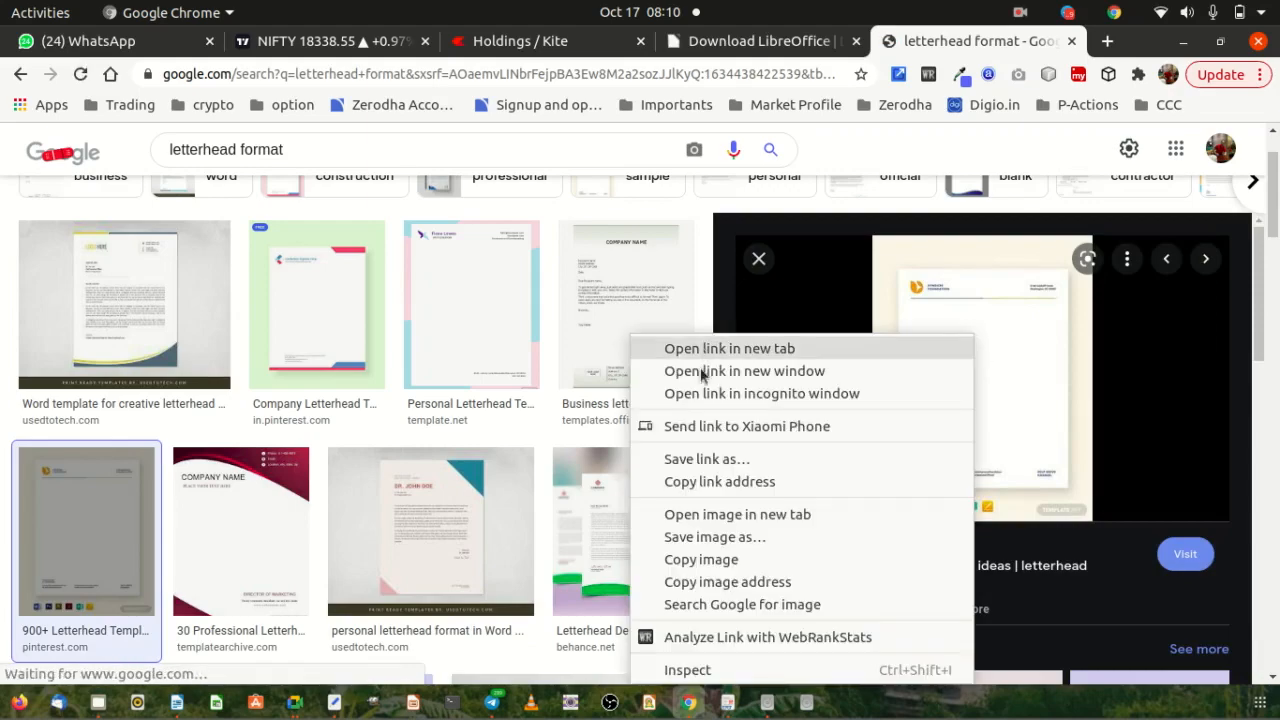
{"action": "left_click", "coordinate": [734, 520]}
{"action": "left_click", "coordinate": [957, 41]}
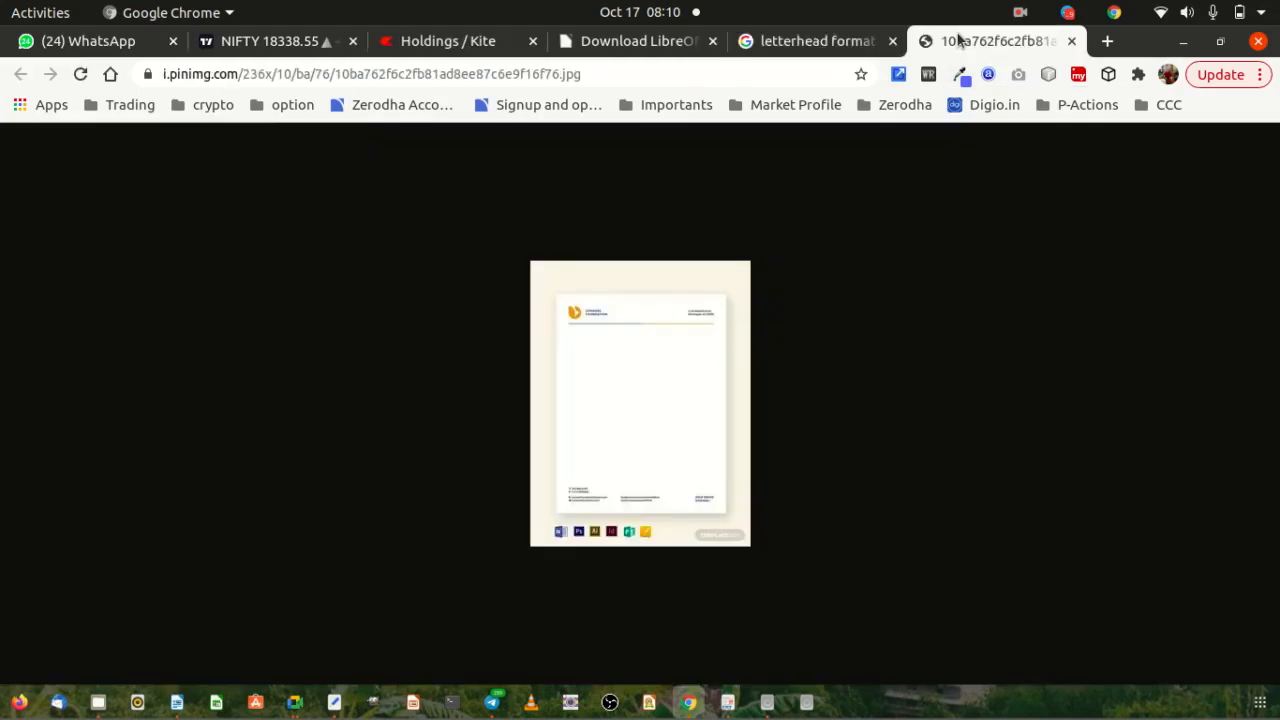
{"action": "scroll", "coordinate": [644, 437], "scroll_direction": "up", "scroll_amount": 6}
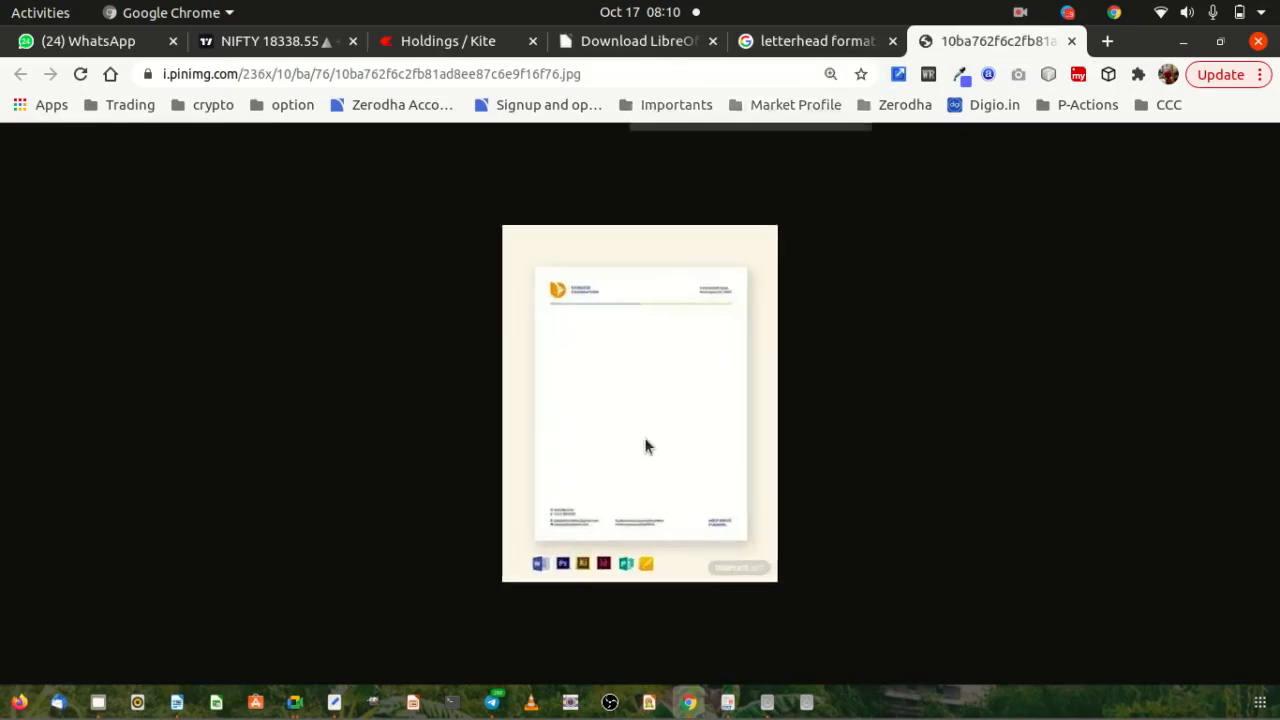
{"action": "scroll", "coordinate": [647, 437], "scroll_direction": "down", "scroll_amount": 1}
{"action": "scroll", "coordinate": [647, 437], "scroll_direction": "down", "scroll_amount": 1}
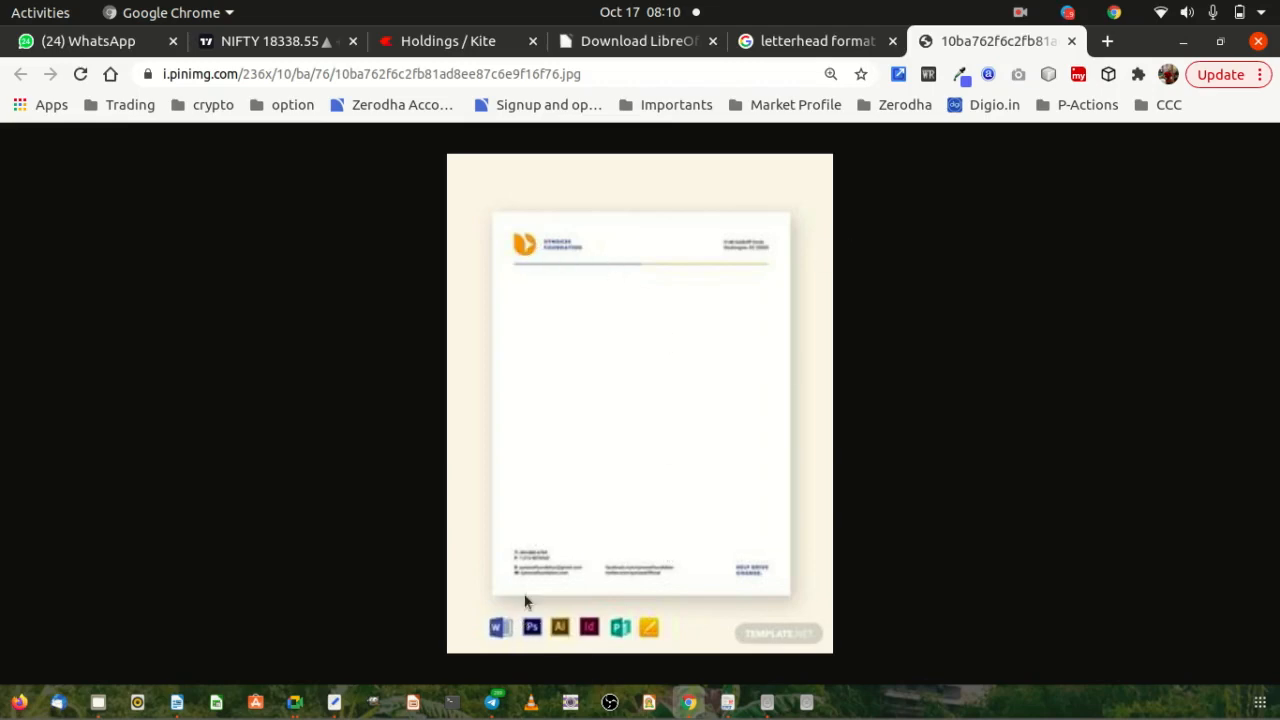
{"action": "left_click", "coordinate": [1071, 41]}
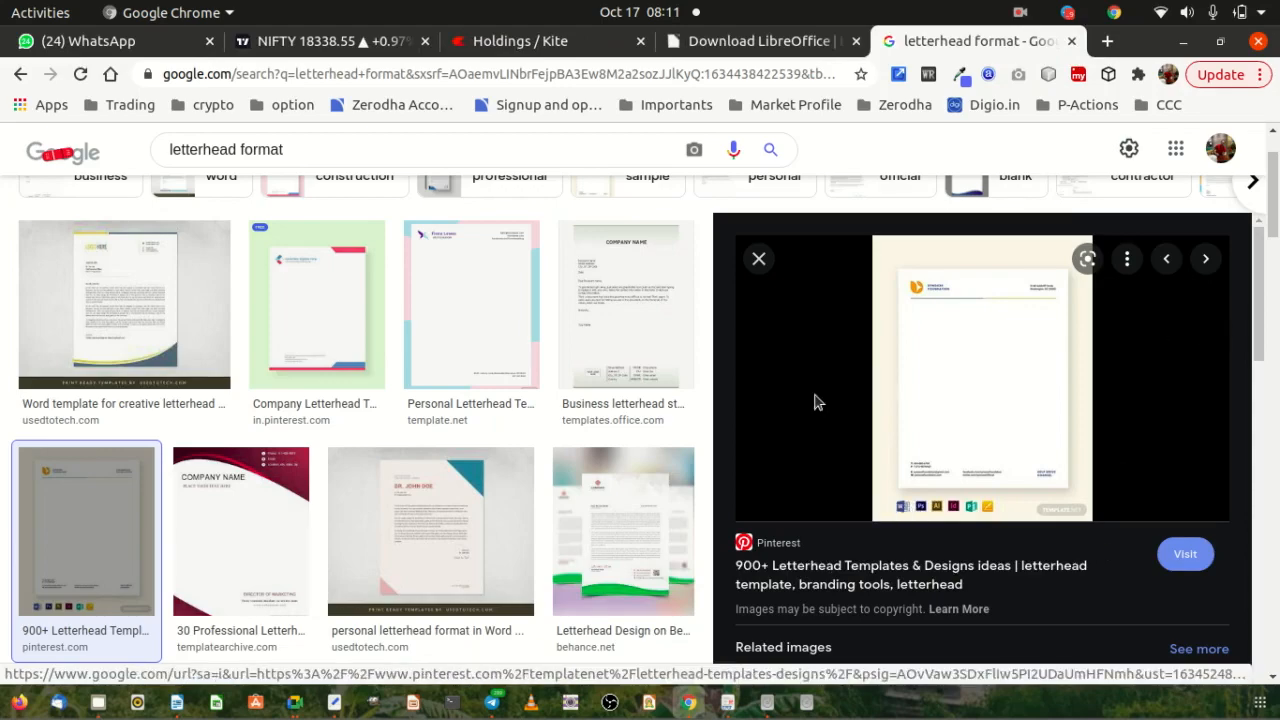
{"action": "left_click", "coordinate": [1071, 41]}
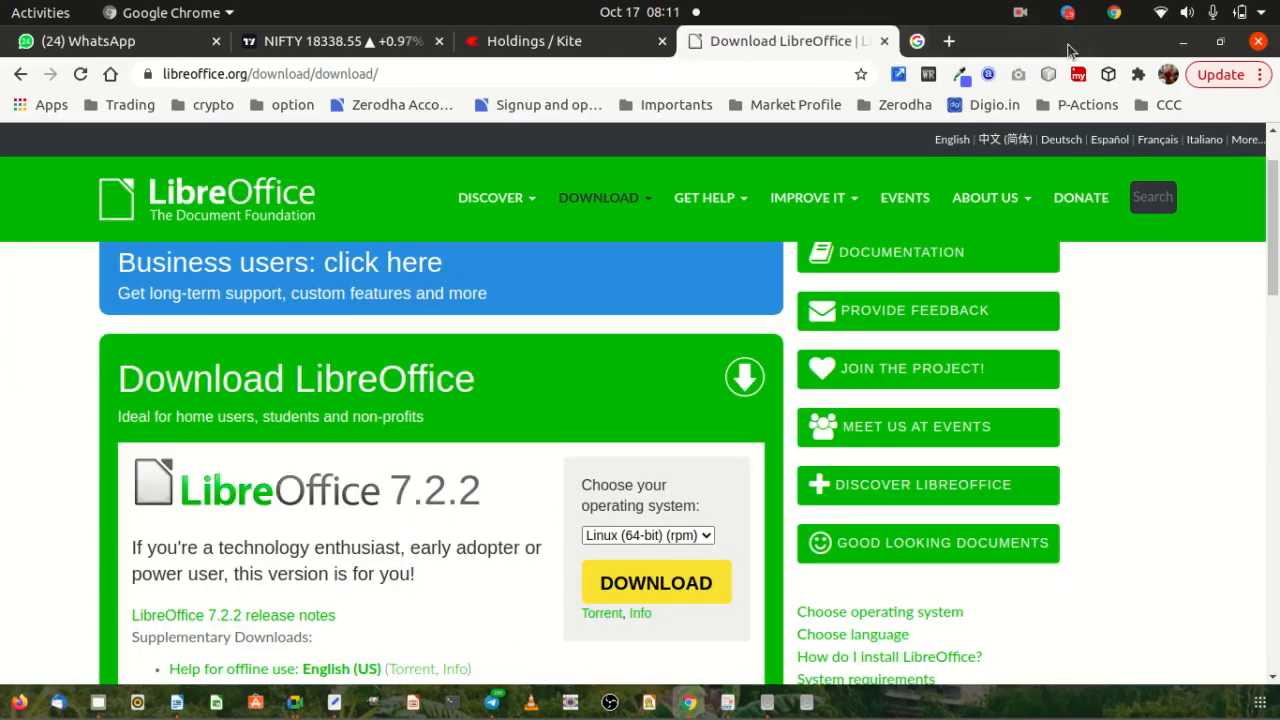
Return to Writer and place the caret in the page 1 header.
{"action": "key", "text": "alt+Tab"}
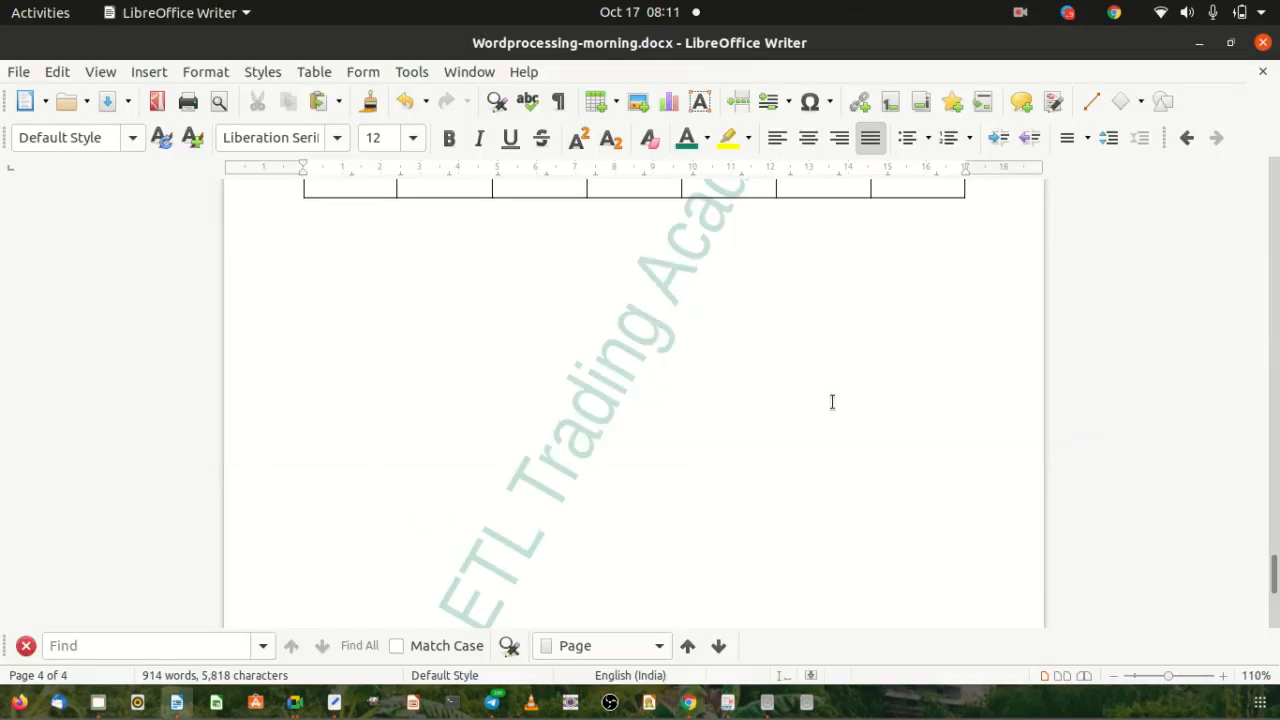
{"action": "scroll", "coordinate": [831, 400], "scroll_direction": "up", "scroll_amount": 5}
{"action": "scroll", "coordinate": [797, 436], "scroll_direction": "up", "scroll_amount": 7}
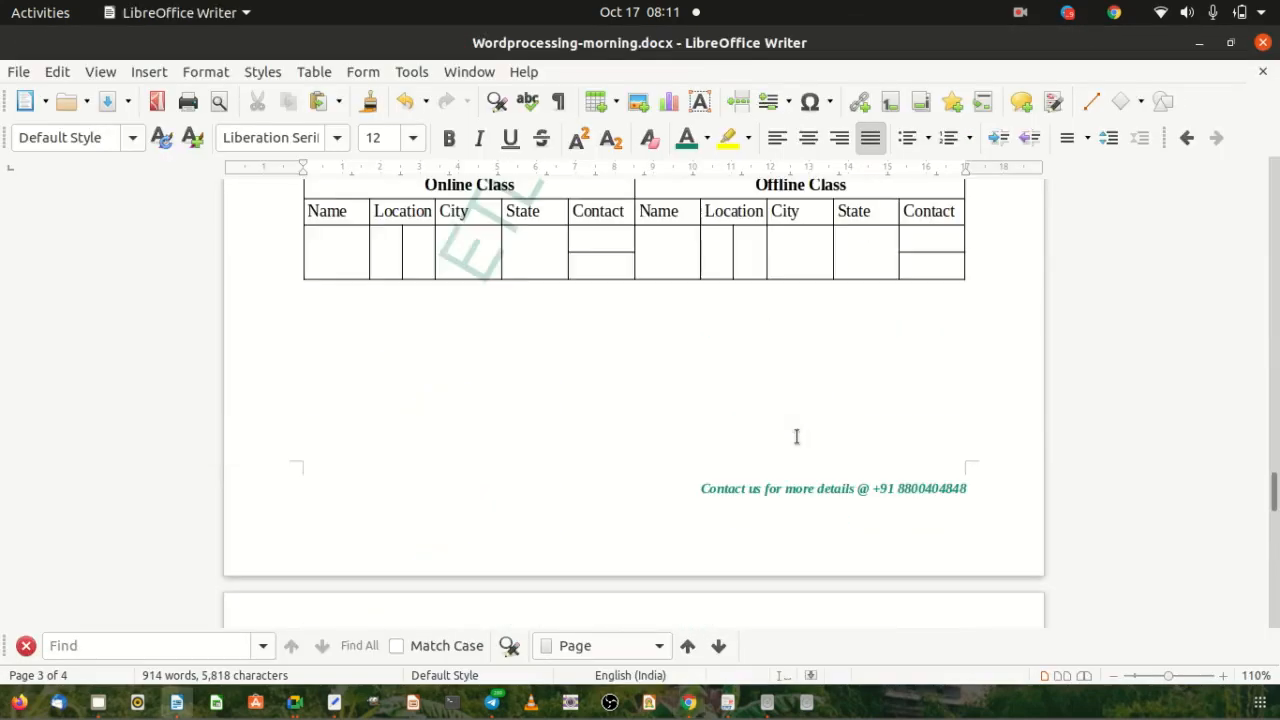
{"action": "left_click", "coordinate": [866, 490]}
{"action": "scroll", "coordinate": [751, 434], "scroll_direction": "up", "scroll_amount": 15}
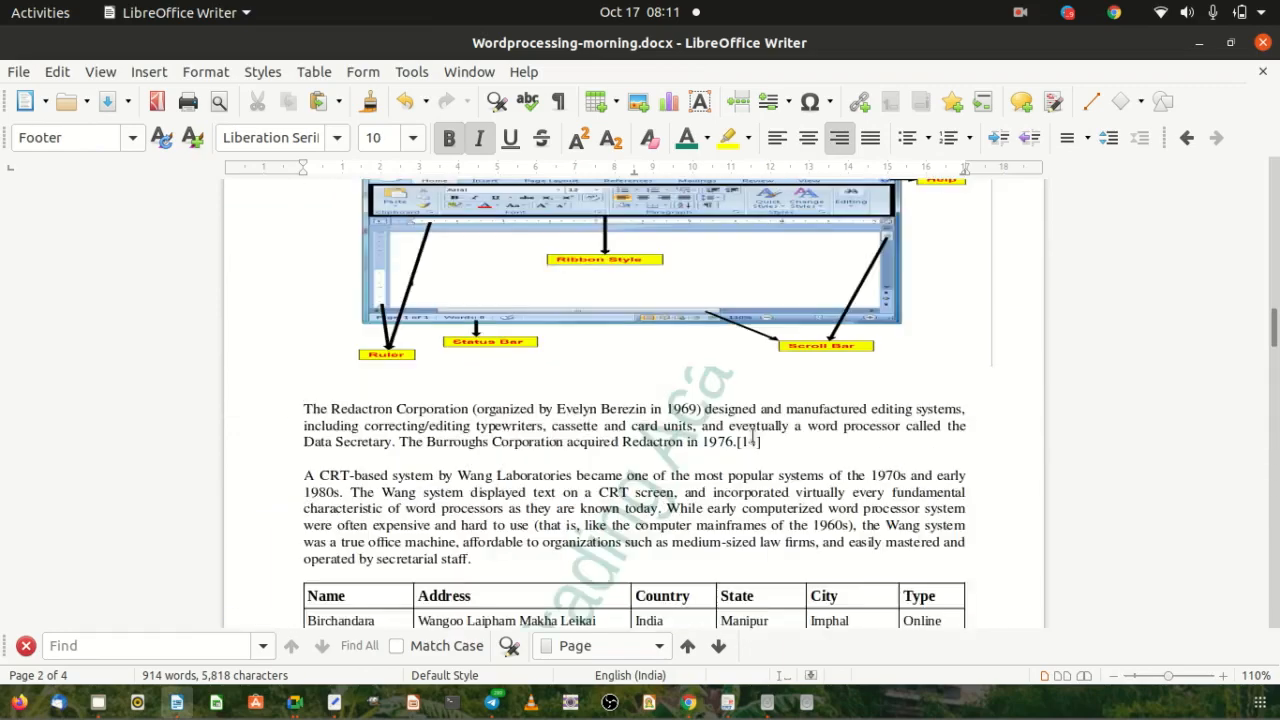
{"action": "scroll", "coordinate": [751, 434], "scroll_direction": "up", "scroll_amount": 15}
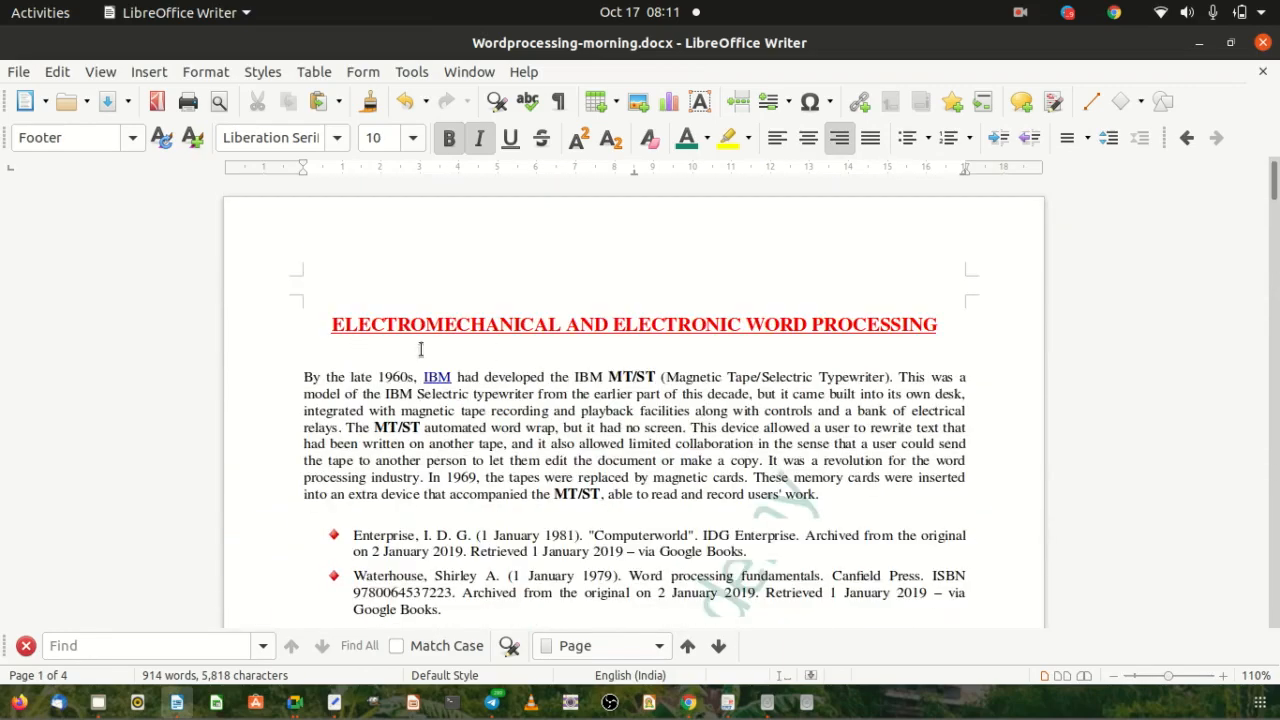
{"action": "left_click", "coordinate": [354, 270]}
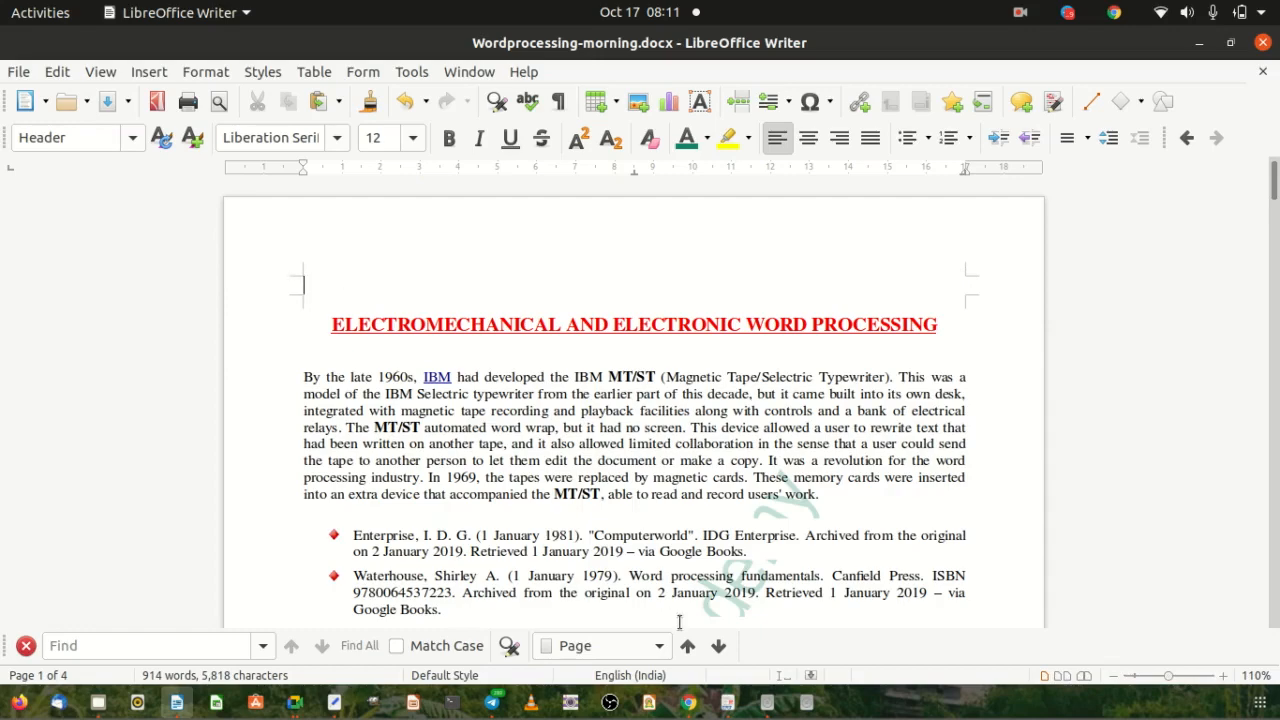
Type 'Course on Computer Concept - Morning Class' in the header and justify it.
{"action": "type", "text": "s"}
{"action": "key", "text": "BackSpace"}
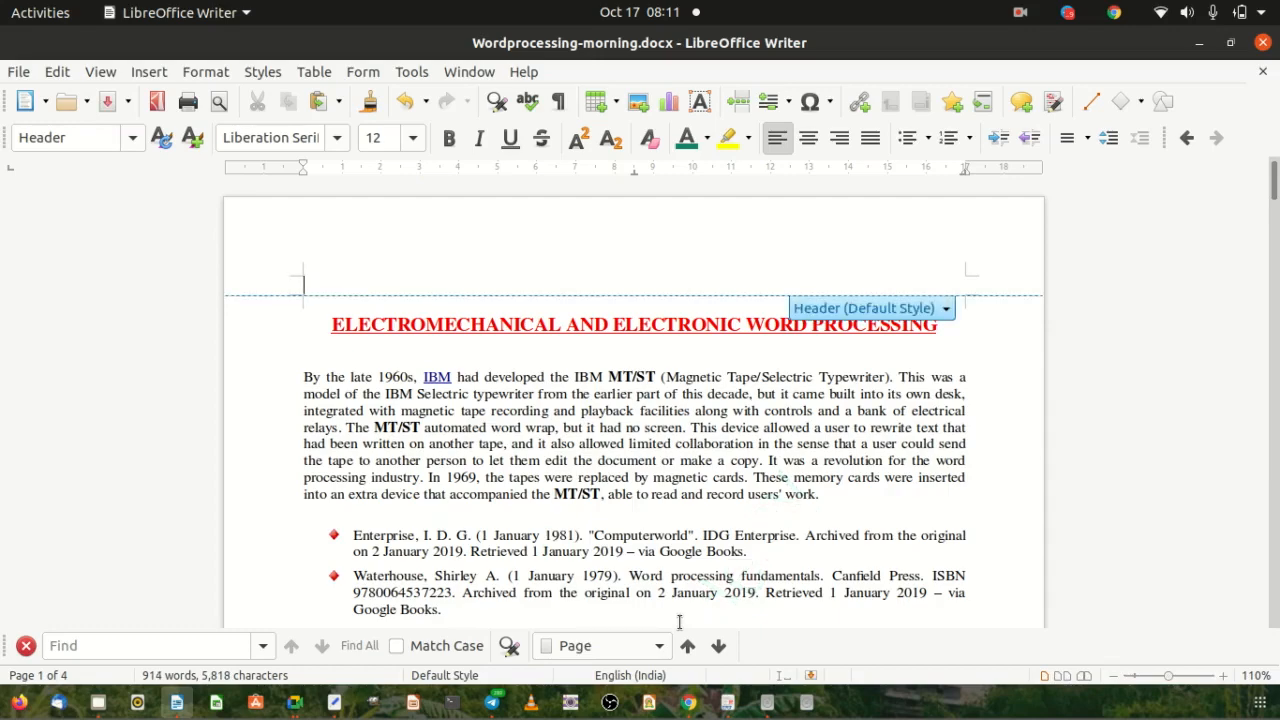
{"action": "type", "text": "Course on Comput"}
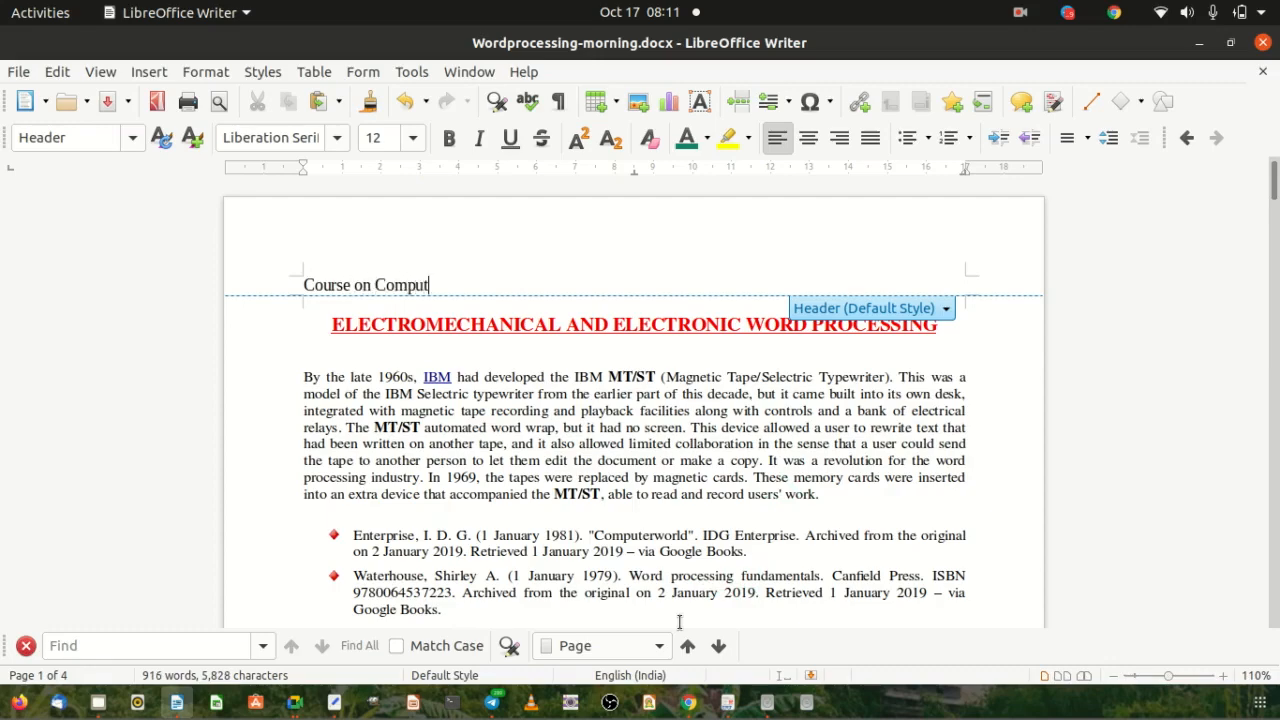
{"action": "type", "text": "er Concept -"}
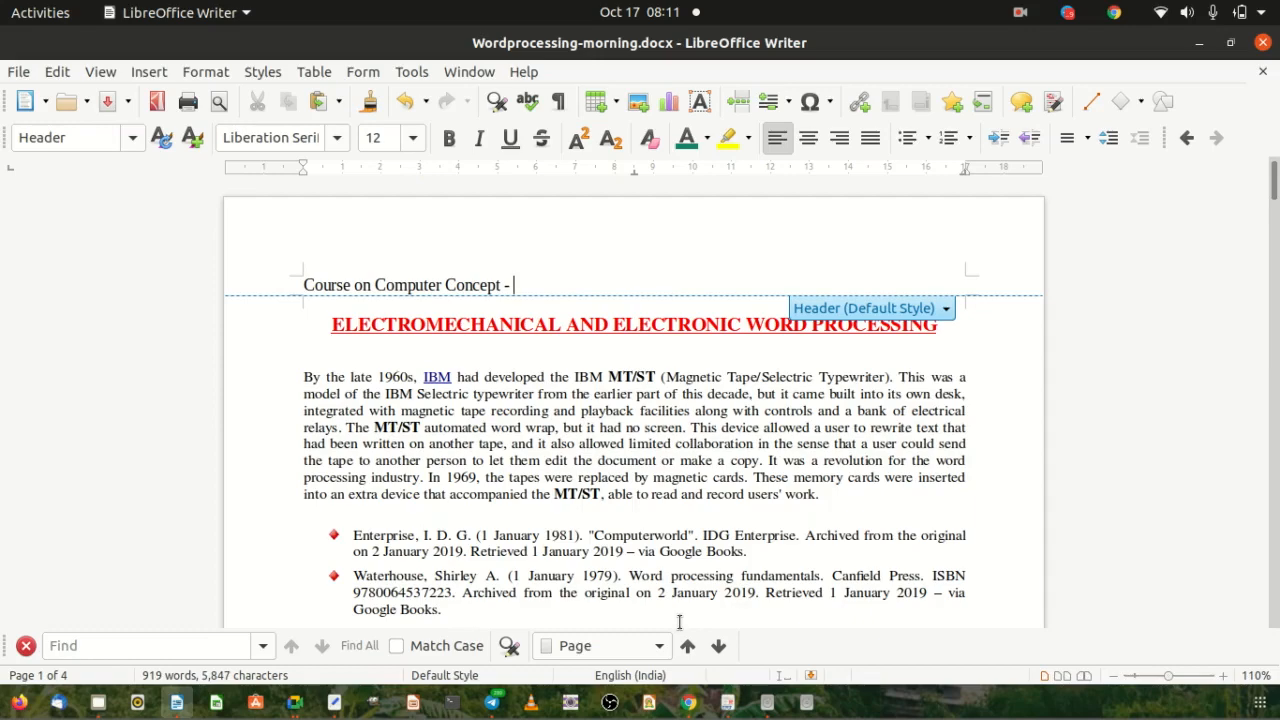
{"action": "type", "text": "Morning Class"}
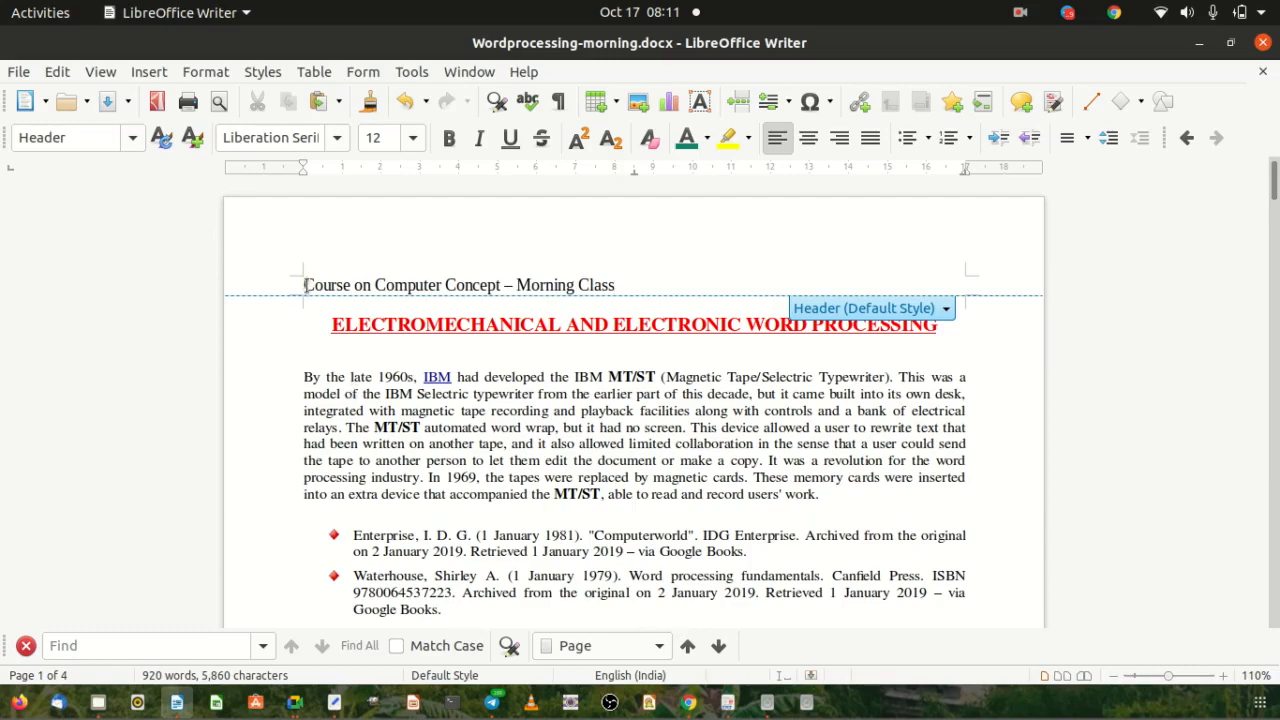
{"action": "left_click_drag", "start_coordinate": [304, 285], "coordinate": [614, 286]}
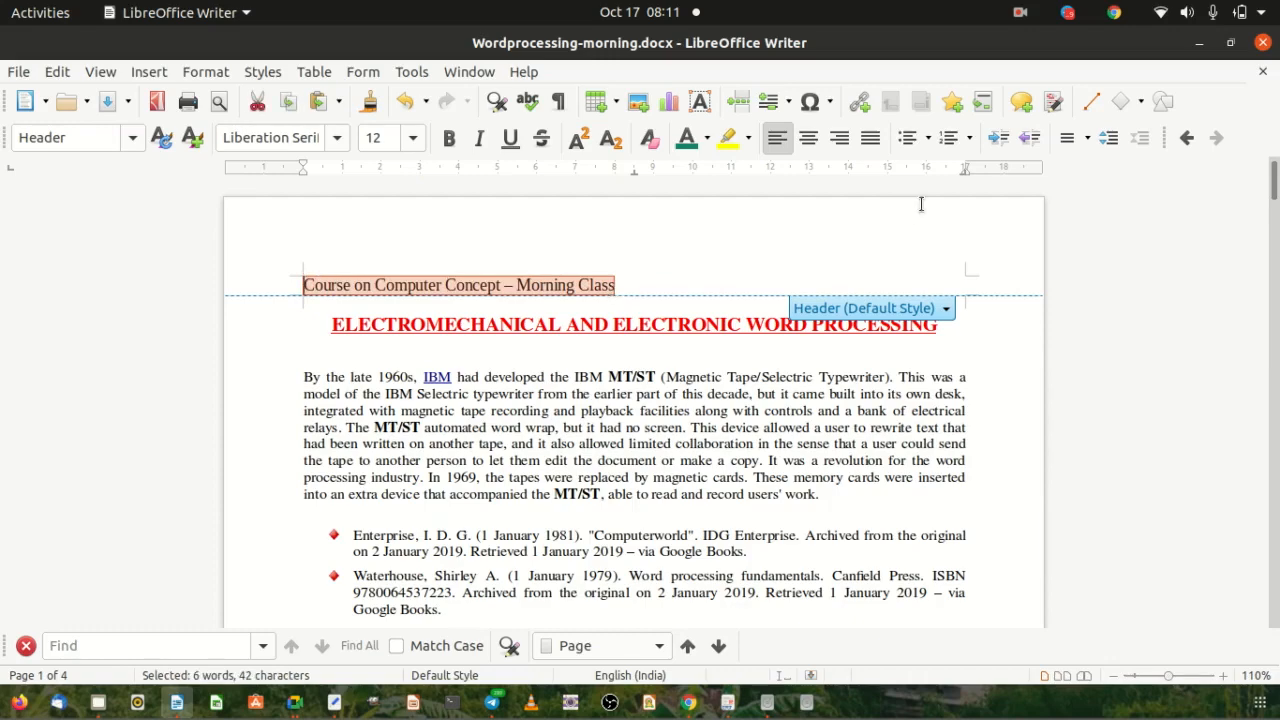
{"action": "key", "text": "ctrl+j"}
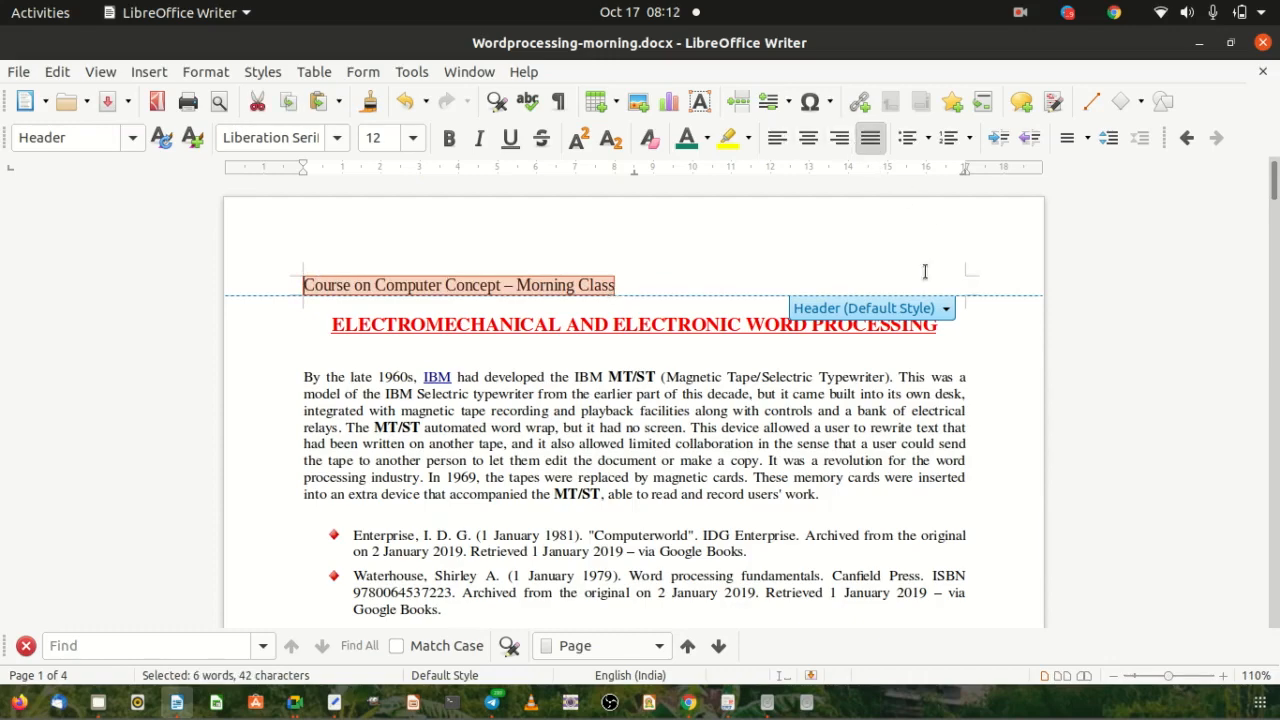
Right-align the header and add a 'More Detail:' line below the course title.
{"action": "left_click", "coordinate": [845, 143]}
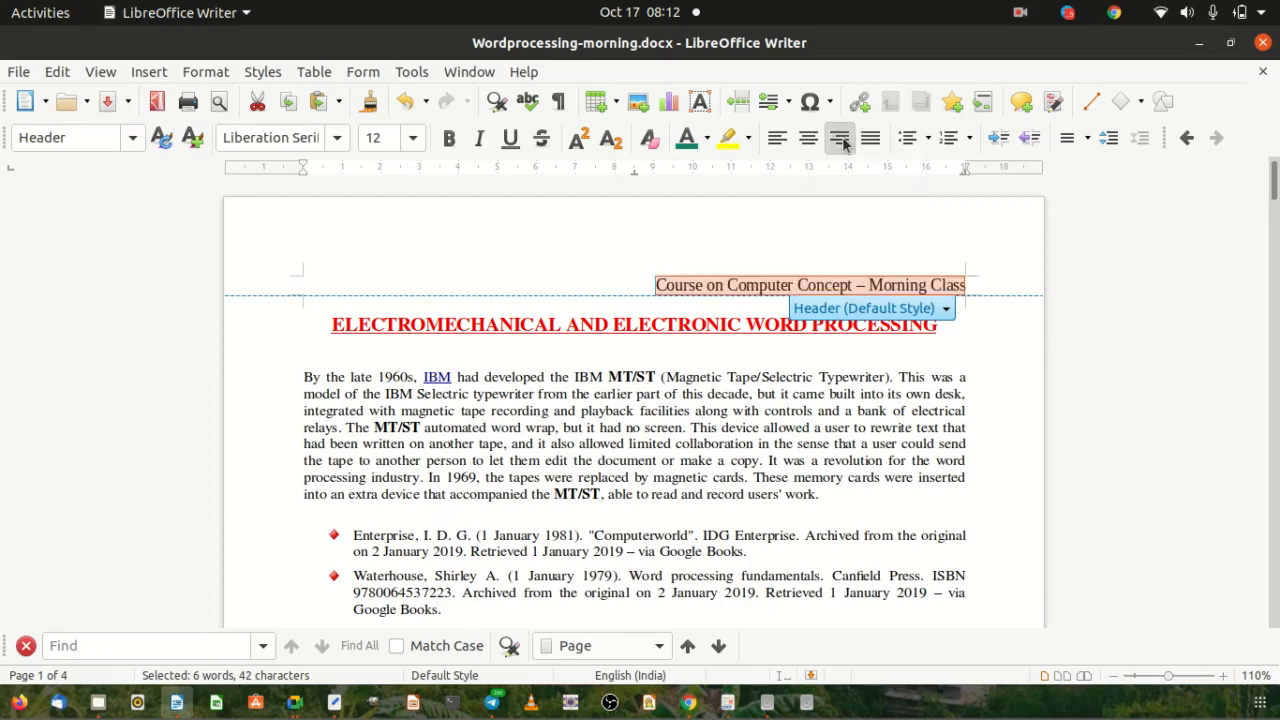
{"action": "left_click", "coordinate": [966, 280]}
{"action": "key", "text": "Return"}
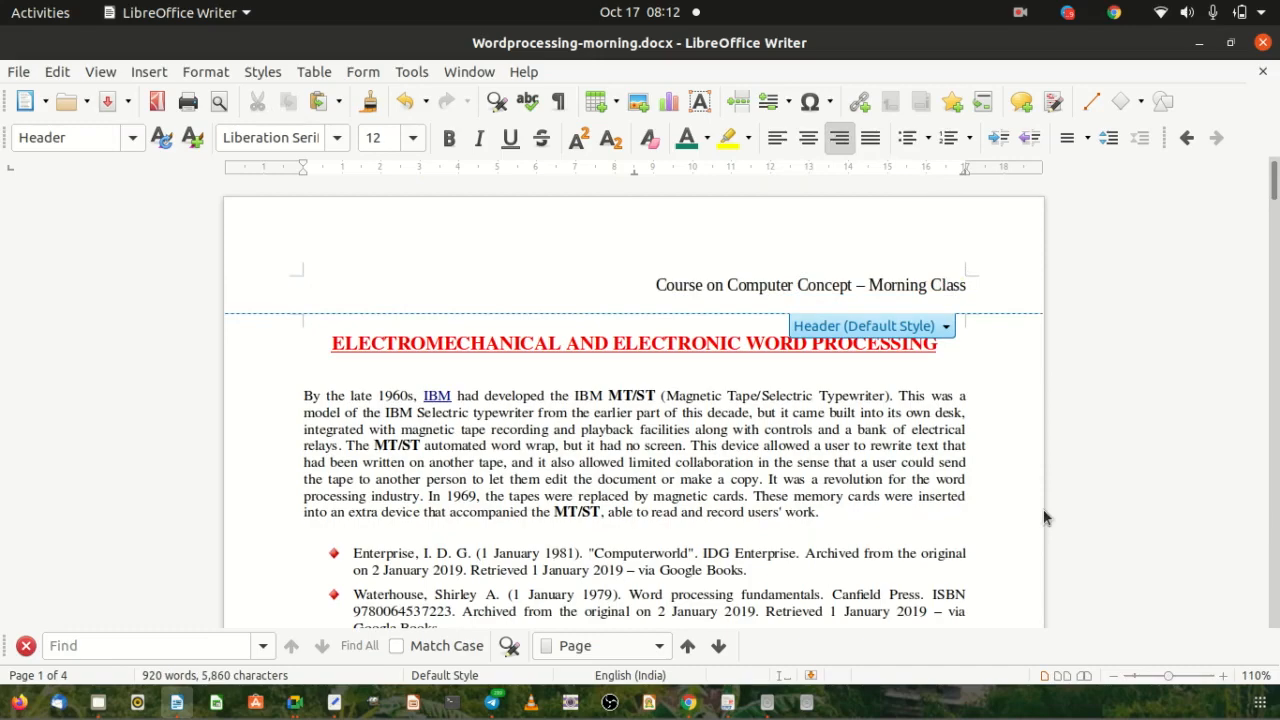
{"action": "type", "text": "Contact Details"}
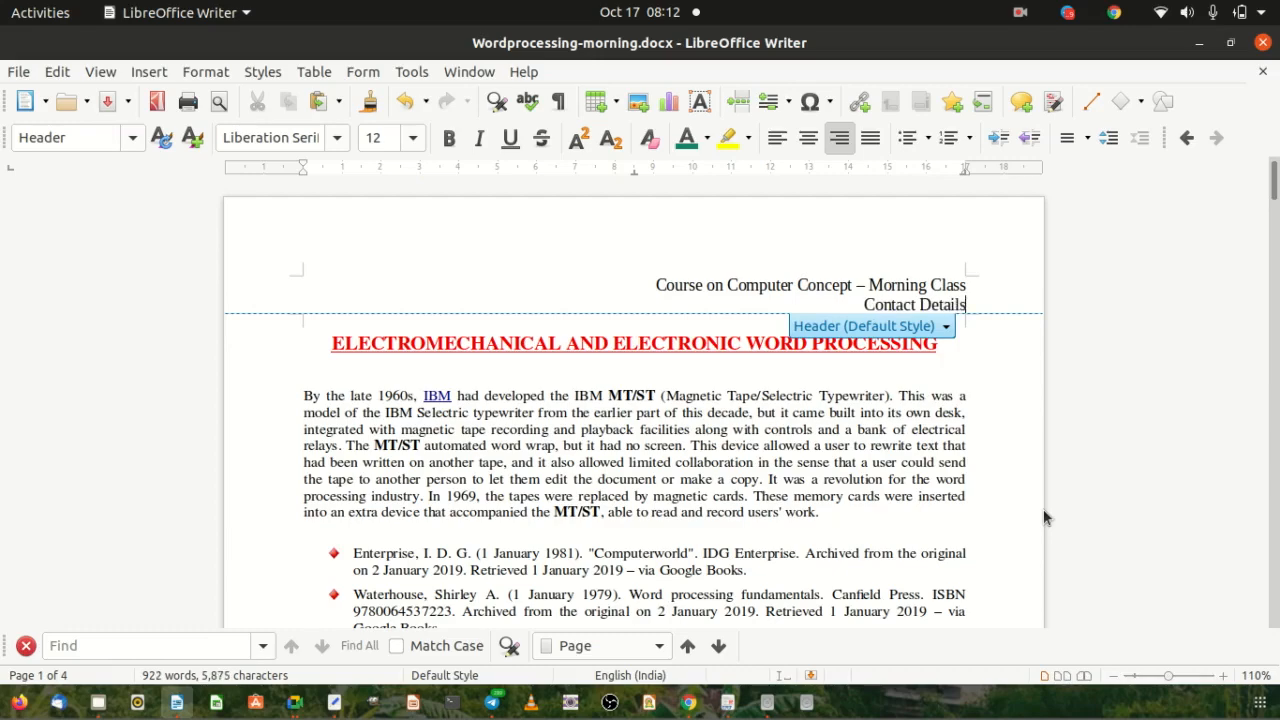
{"action": "type", "text": ":"}
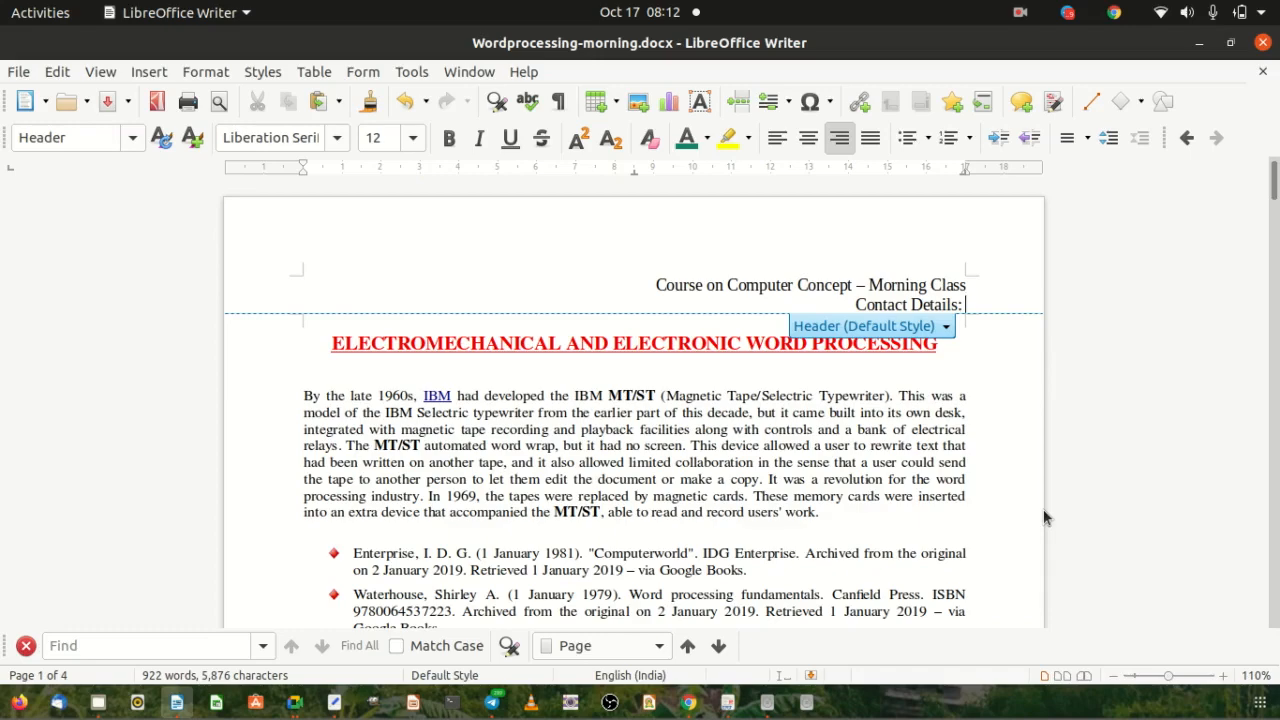
{"action": "key", "text": "BackSpace"}
{"action": "key", "text": "BackSpace"}
{"action": "key", "text": "BackSpace"}
{"action": "key", "text": "BackSpace"}
{"action": "key", "text": "BackSpace"}
{"action": "key", "text": "BackSpace"}
{"action": "key", "text": "BackSpace"}
{"action": "key", "text": "BackSpace"}
{"action": "key", "text": "BackSpace"}
{"action": "key", "text": "BackSpace"}
{"action": "key", "text": "BackSpace"}
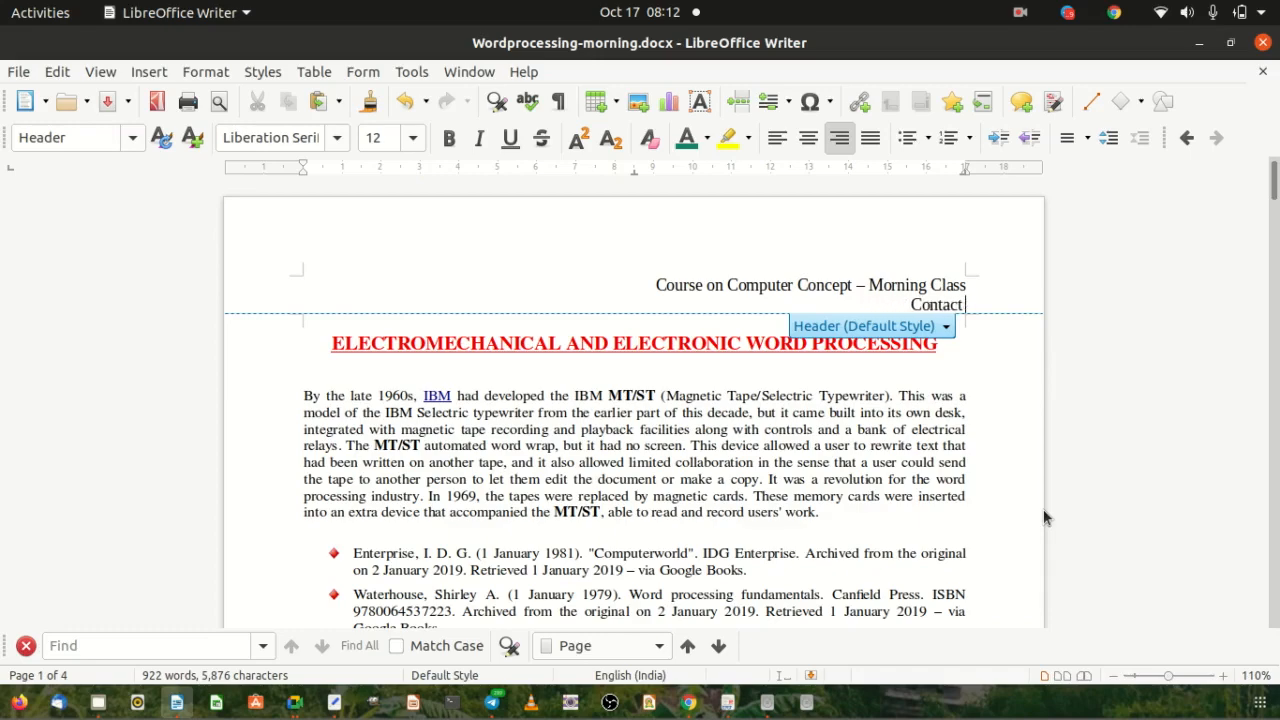
{"action": "key", "text": "BackSpace"}
{"action": "key", "text": "BackSpace"}
{"action": "key", "text": "BackSpace"}
{"action": "key", "text": "BackSpace"}
{"action": "key", "text": "BackSpace"}
{"action": "type", "text": "For Mor"}
{"action": "key", "text": "BackSpace"}
{"action": "key", "text": "BackSpace"}
{"action": "type", "text": "De"}
{"action": "type", "text": " Detail"}
{"action": "type", "text": ":"}
{"action": "key", "text": "Return"}
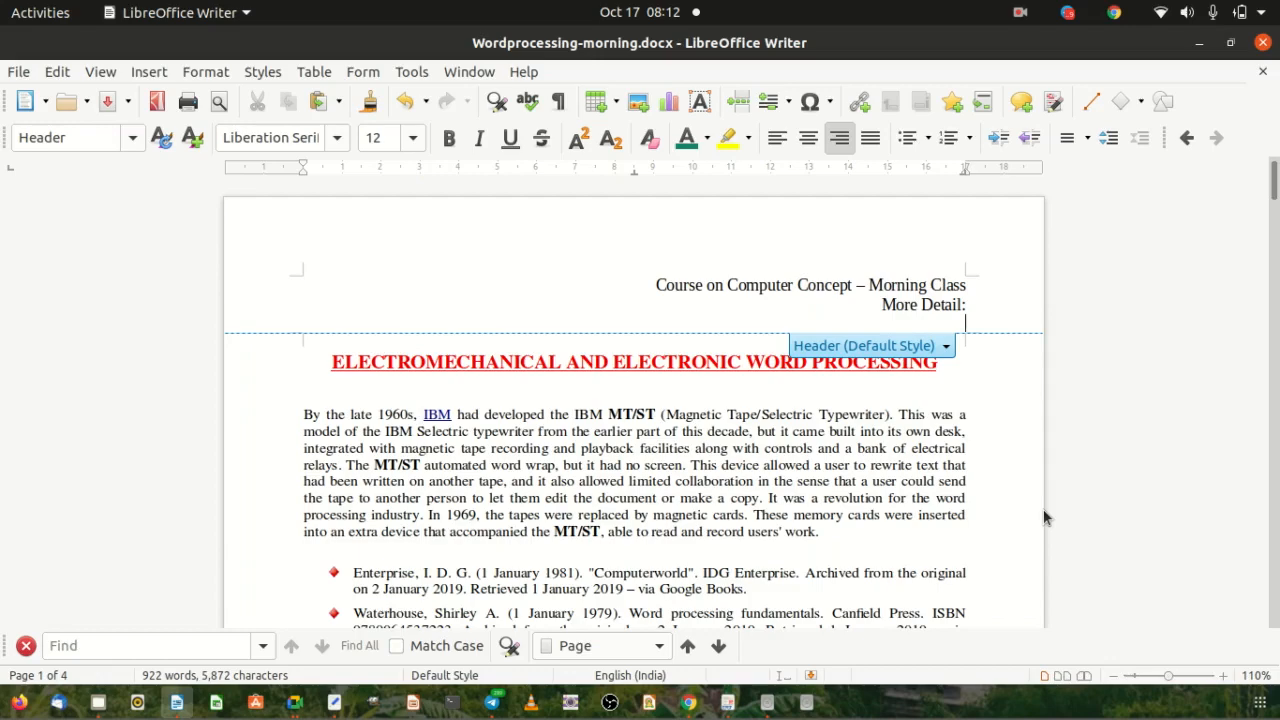
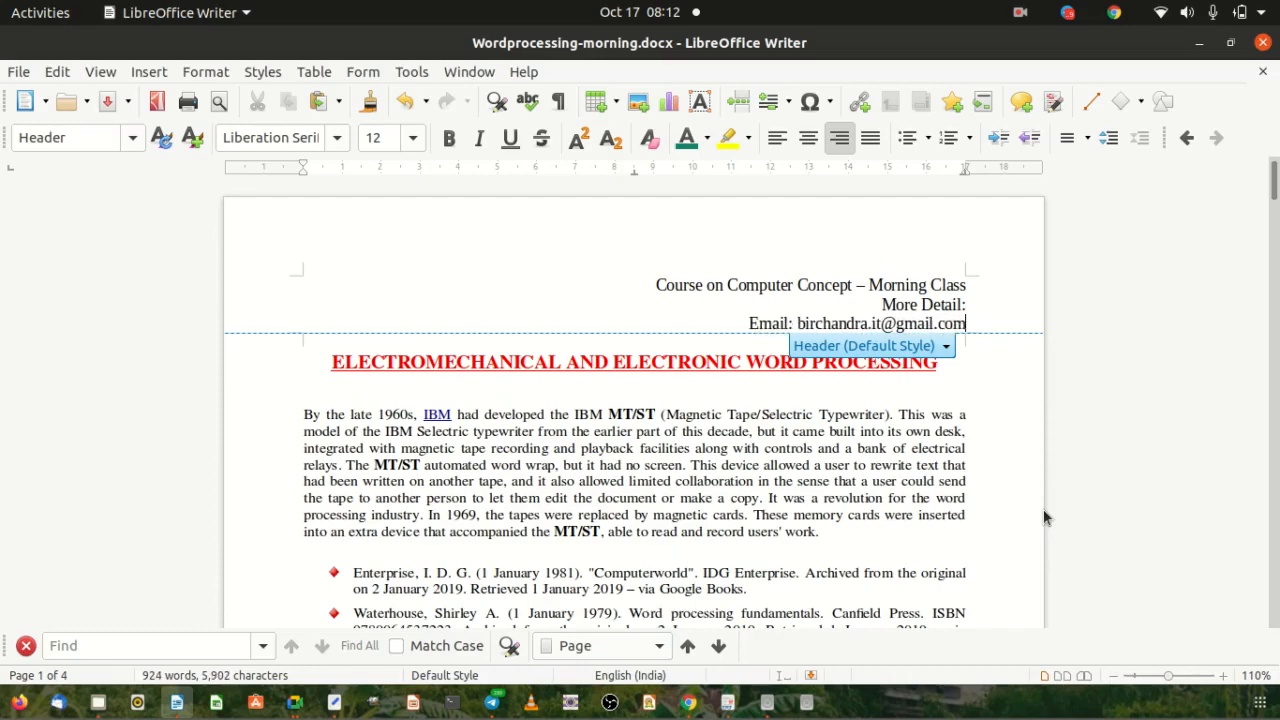
Add an 'Email:' line with the e-mail address and a 'Mobile:' line with the grouped phone number.
{"action": "key", "text": "Return"}
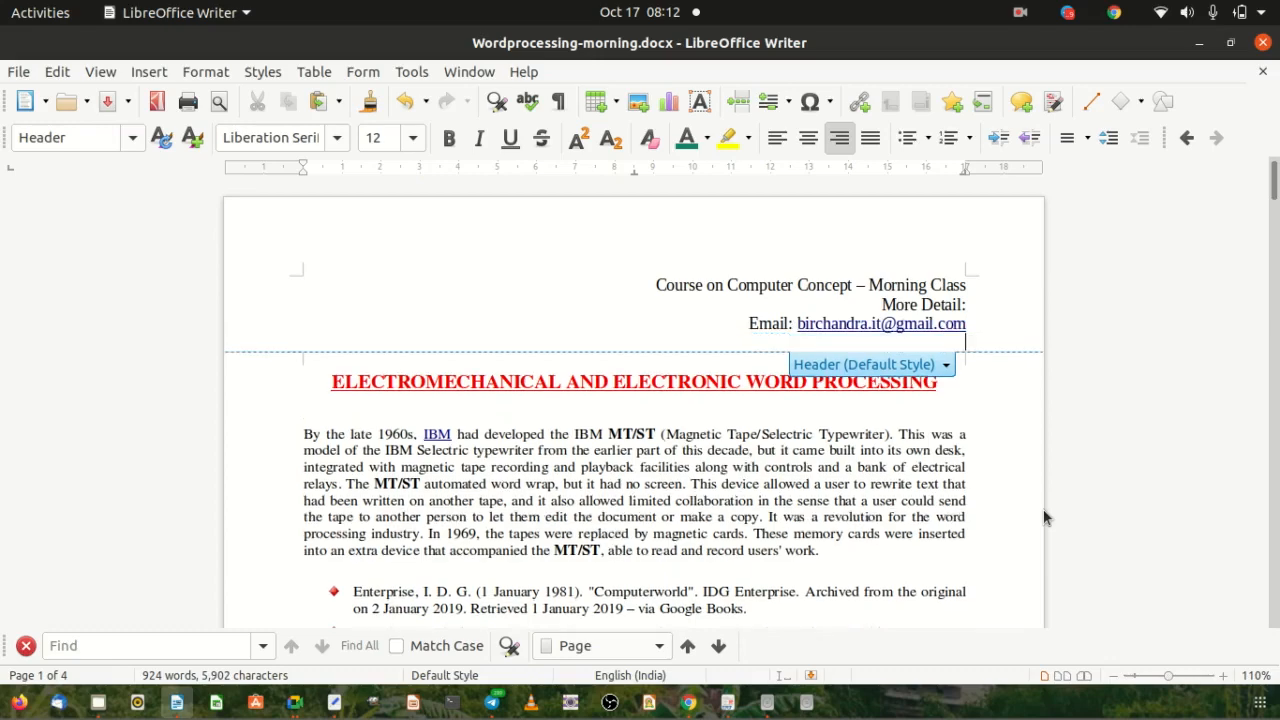
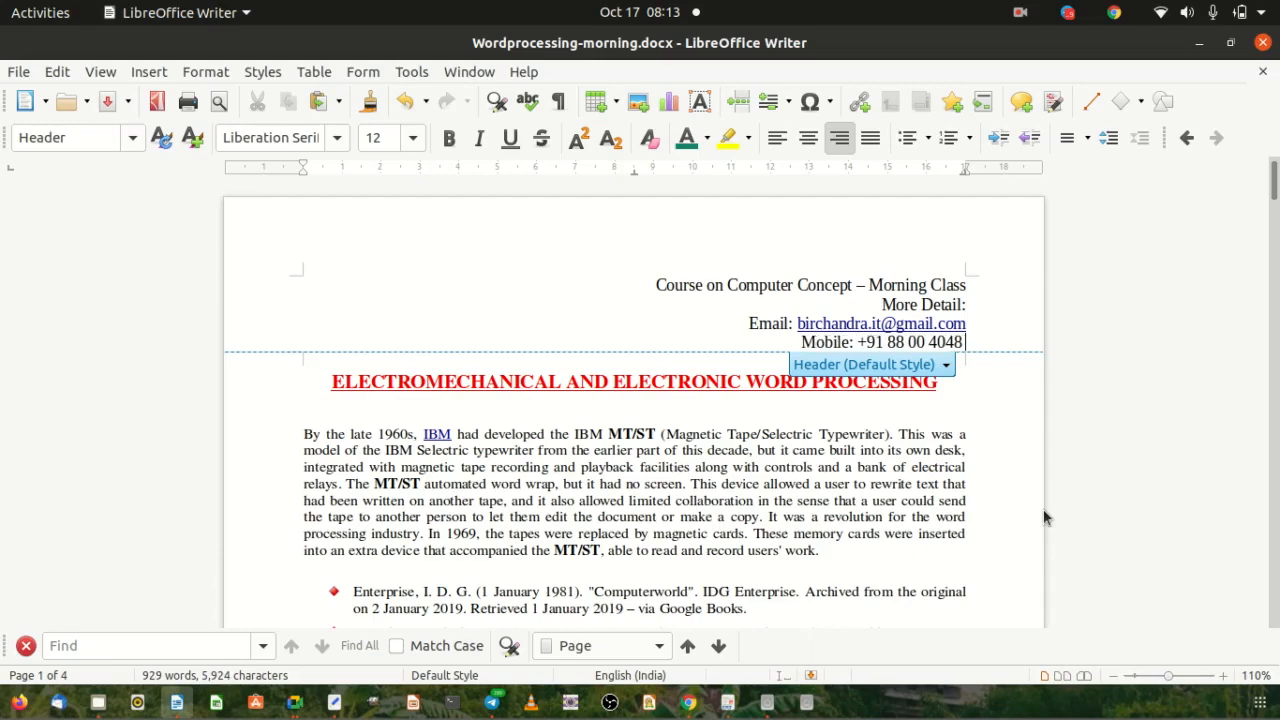
{"action": "key", "text": "Left"}
{"action": "key", "text": "Left"}
{"action": "key", "text": "Left"}
{"action": "key", "text": "Left"}
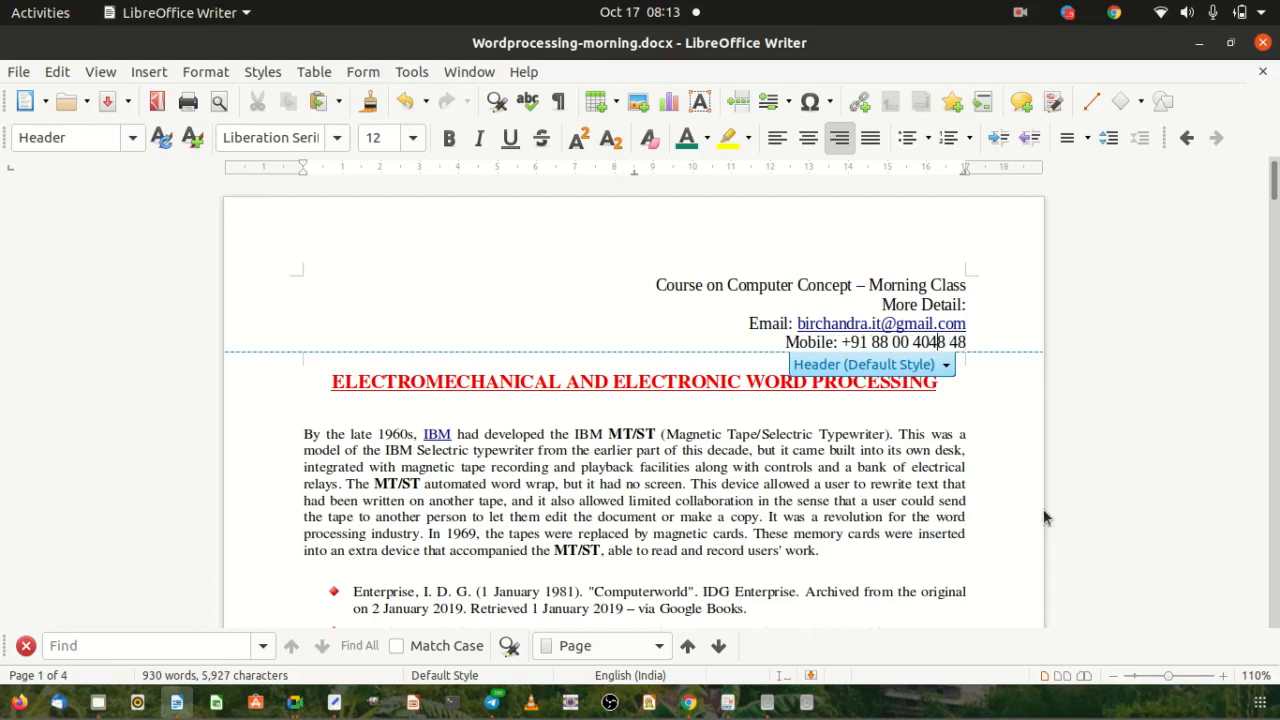
{"action": "key", "text": "Left"}
{"action": "key", "text": "Right"}
{"action": "key", "text": "Right"}
{"action": "key", "text": "Right"}
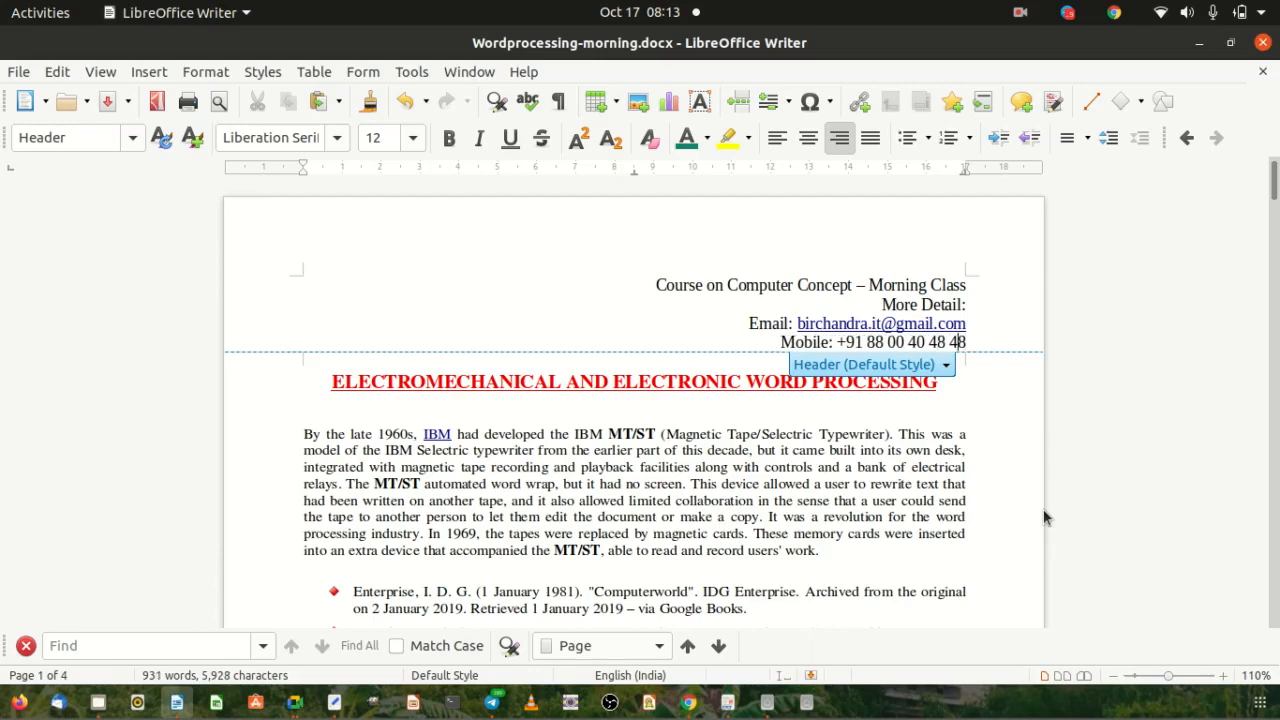
{"action": "key", "text": "Right"}
Make all four header lines bold, 11 pt and teal.
{"action": "left_click_drag", "start_coordinate": [655, 285], "coordinate": [973, 341]}
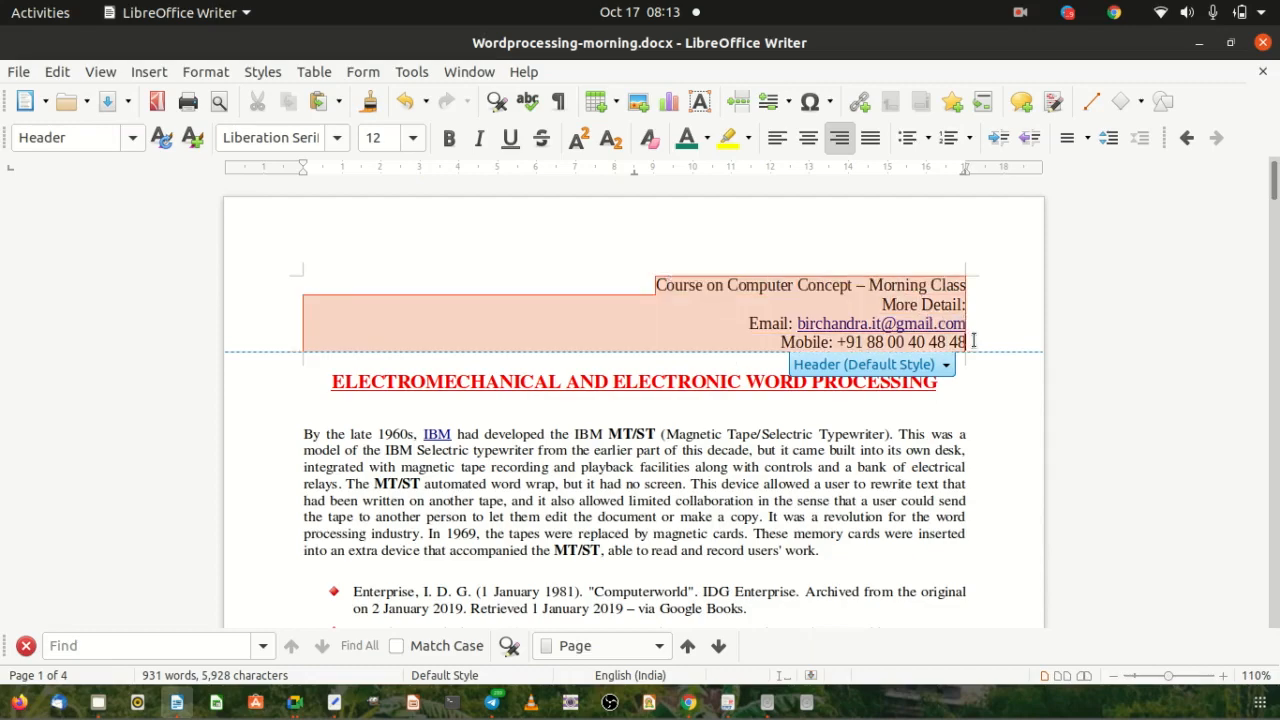
{"action": "left_click", "coordinate": [447, 138]}
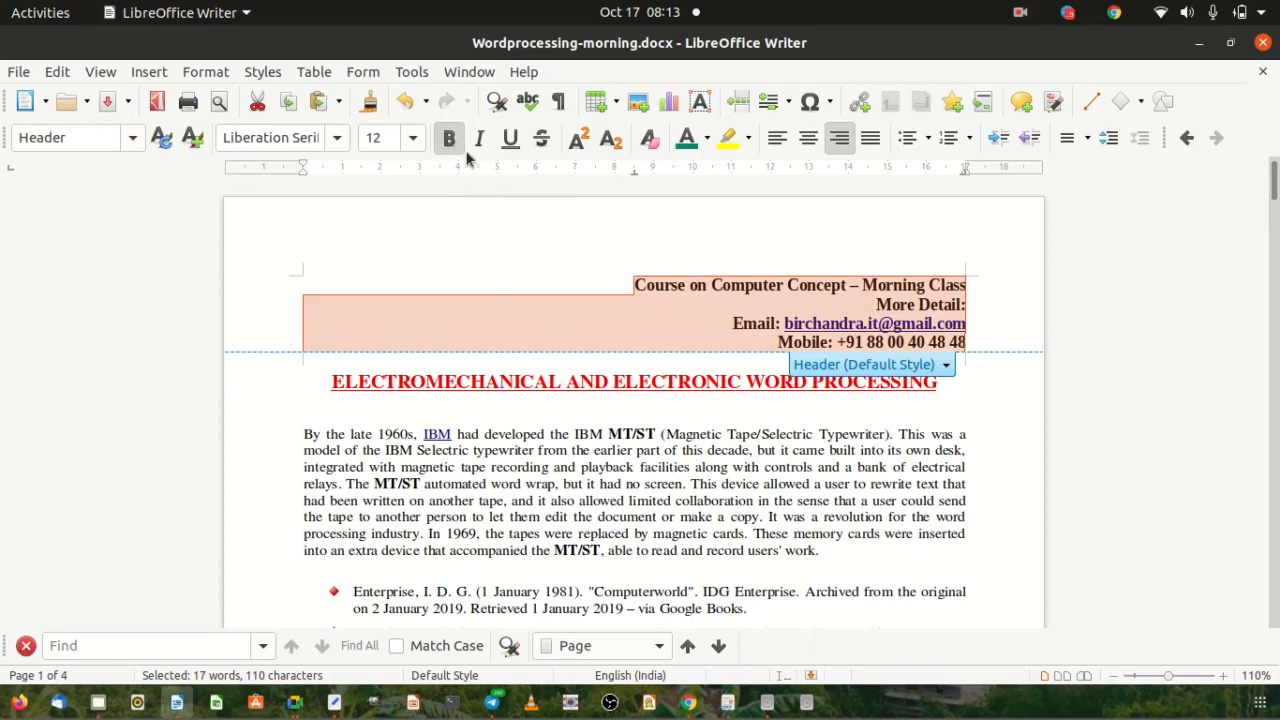
{"action": "left_click", "coordinate": [412, 137]}
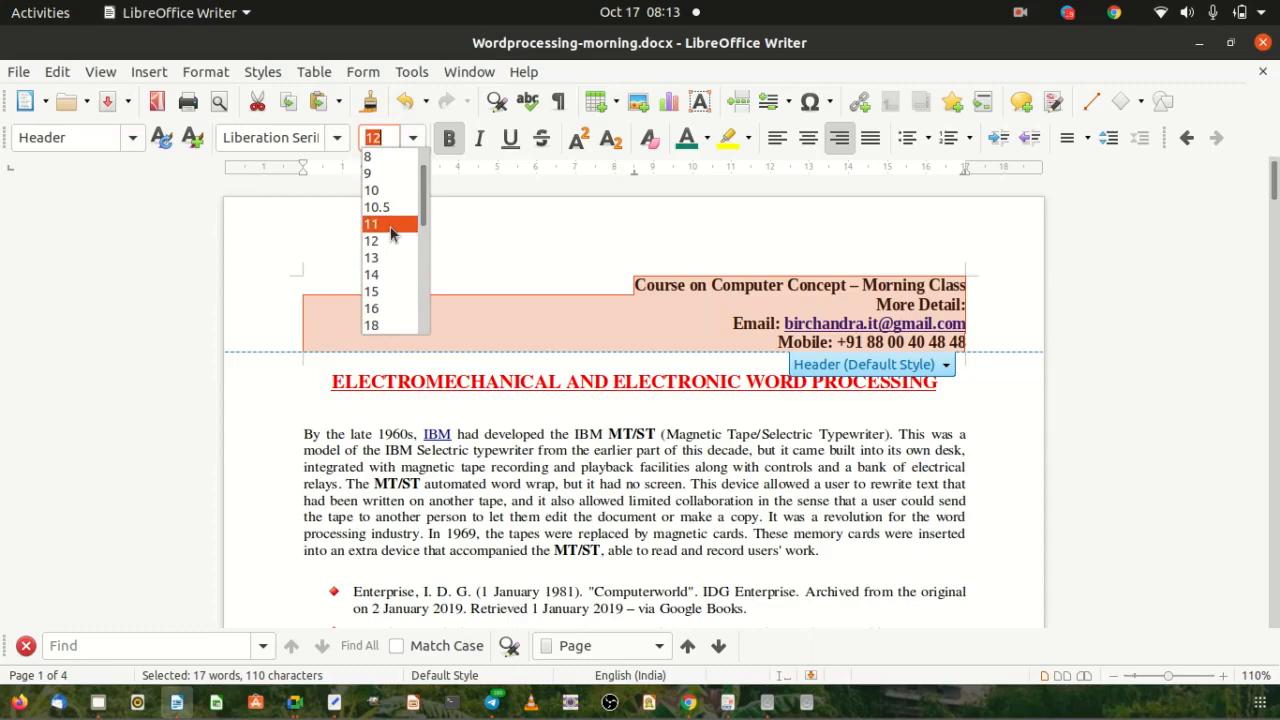
{"action": "left_click", "coordinate": [392, 224]}
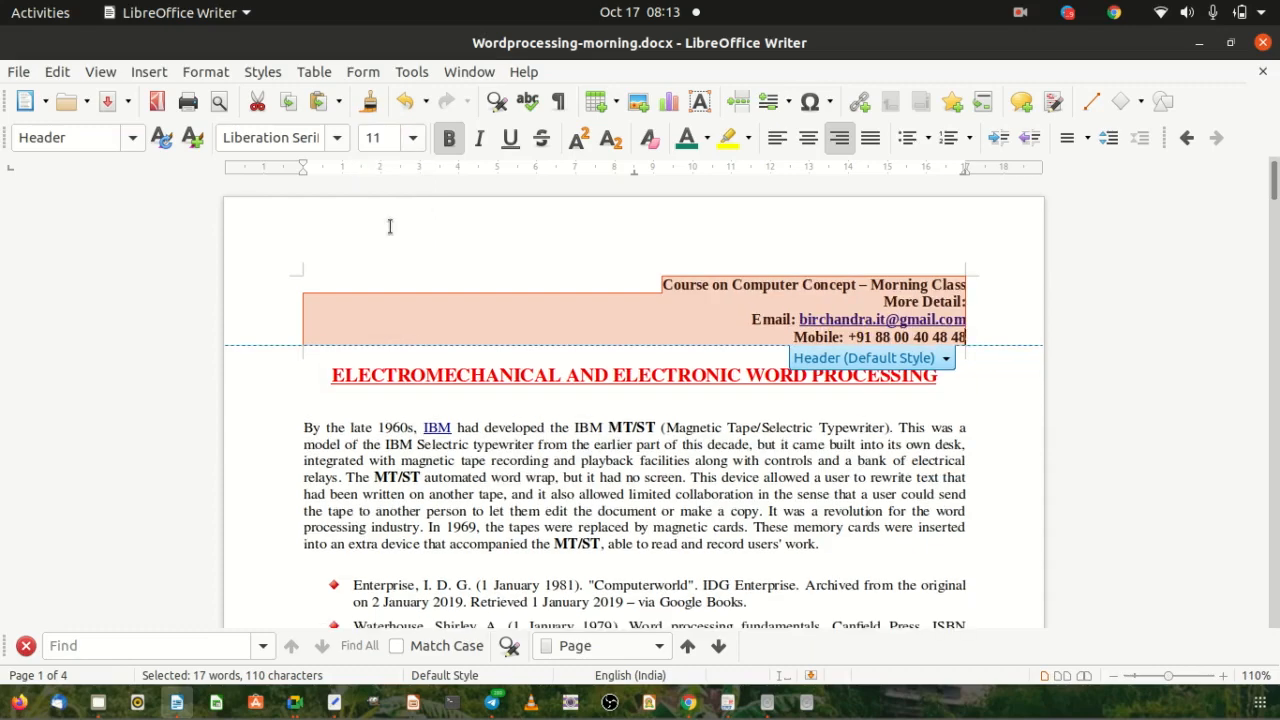
{"action": "left_click", "coordinate": [708, 139]}
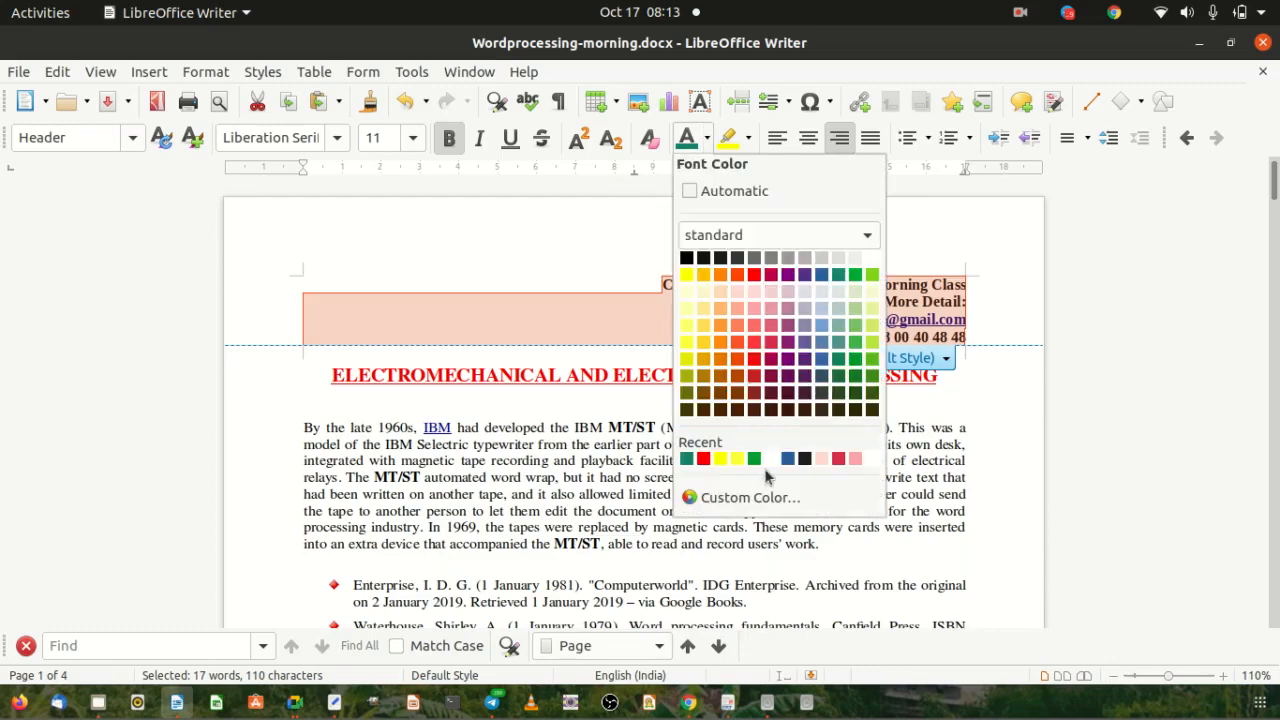
{"action": "left_click", "coordinate": [686, 459]}
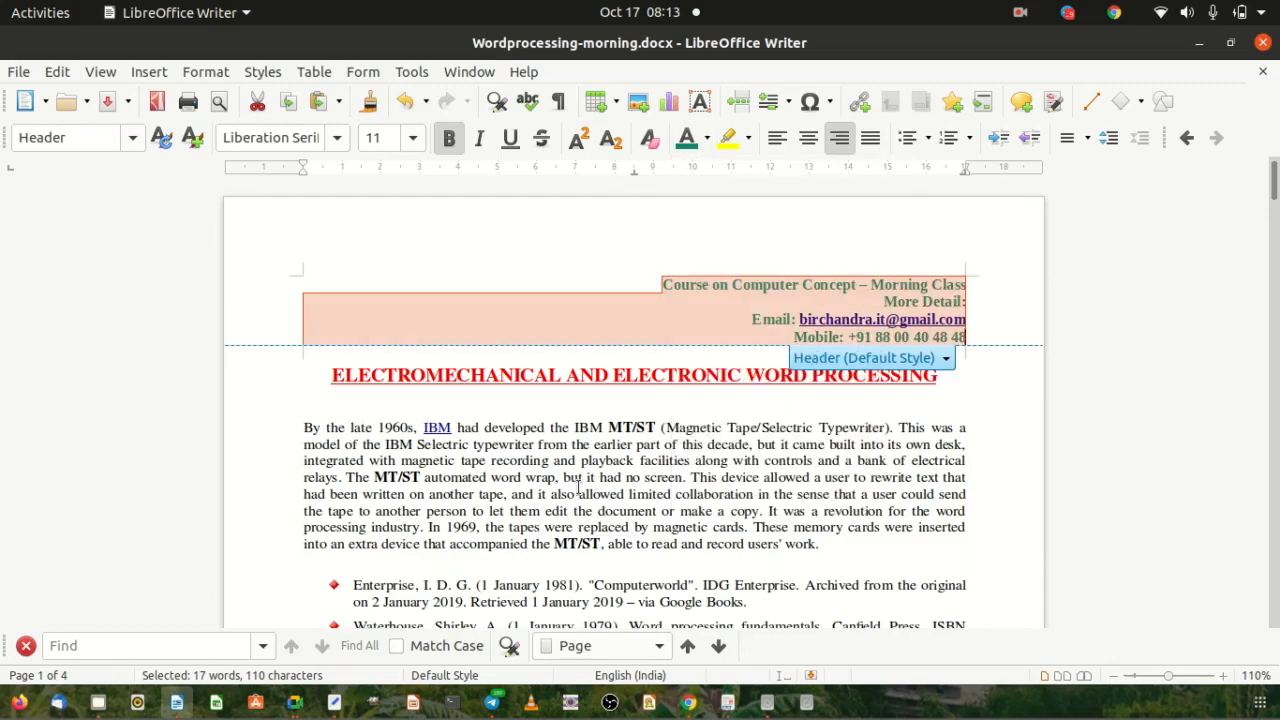
{"action": "left_click", "coordinate": [981, 382]}
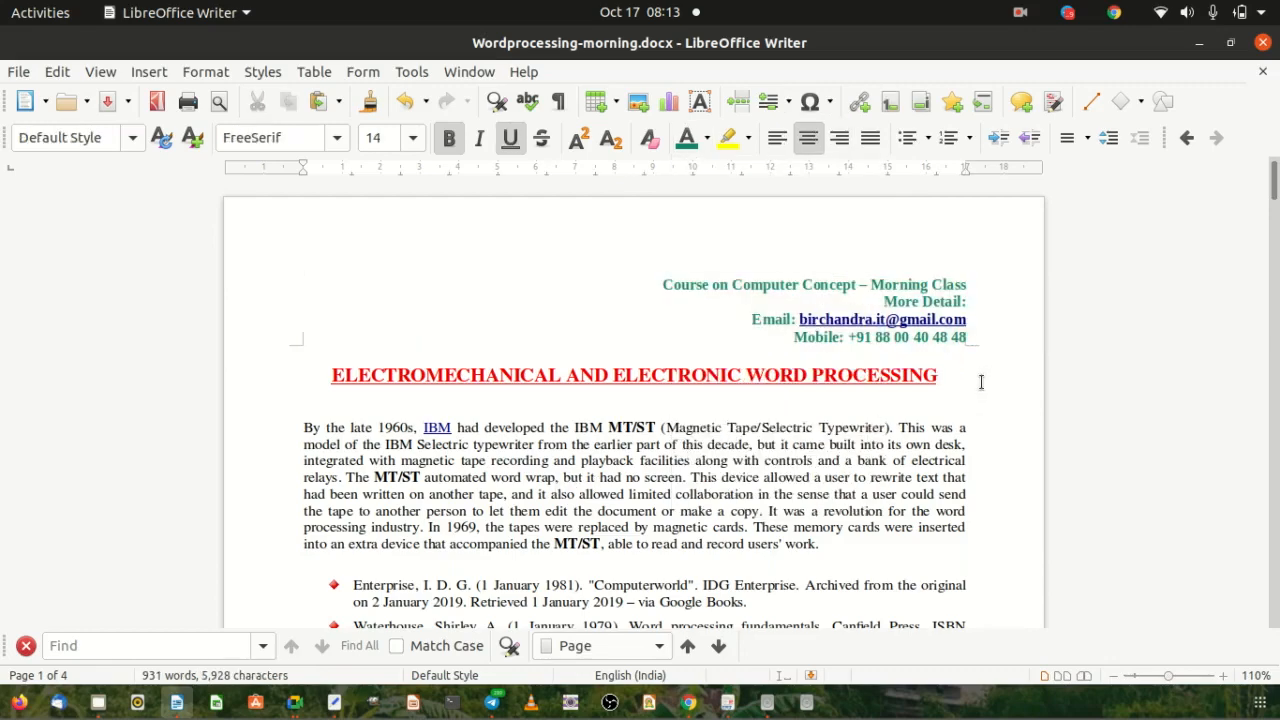
Save the document and check that the header repeats on the next page.
{"action": "left_click", "coordinate": [18, 74]}
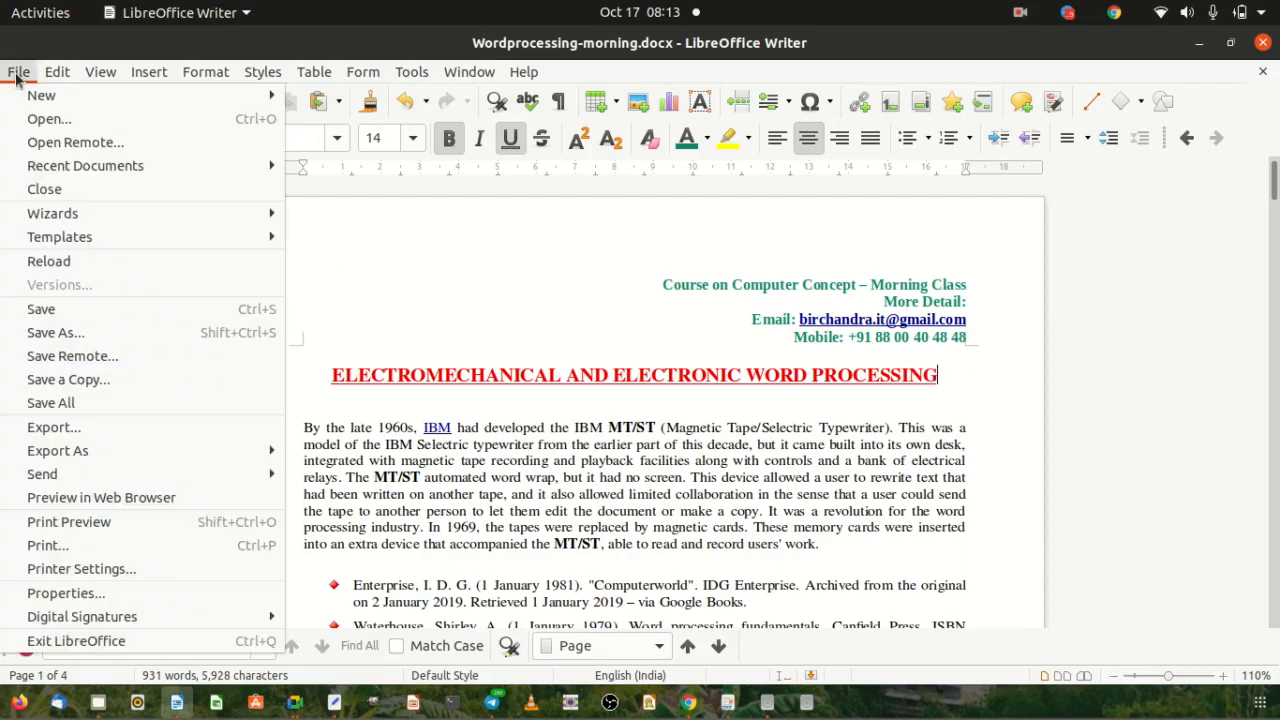
{"action": "left_click", "coordinate": [72, 310]}
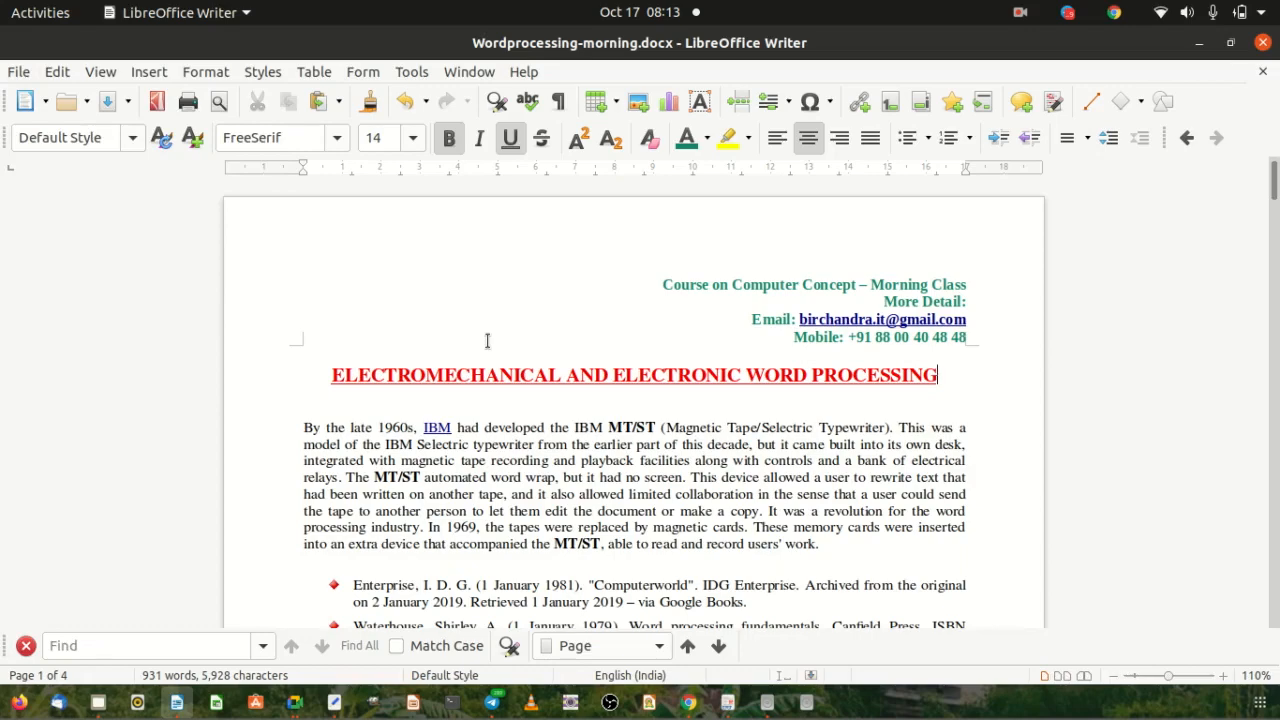
{"action": "double_click", "coordinate": [686, 284]}
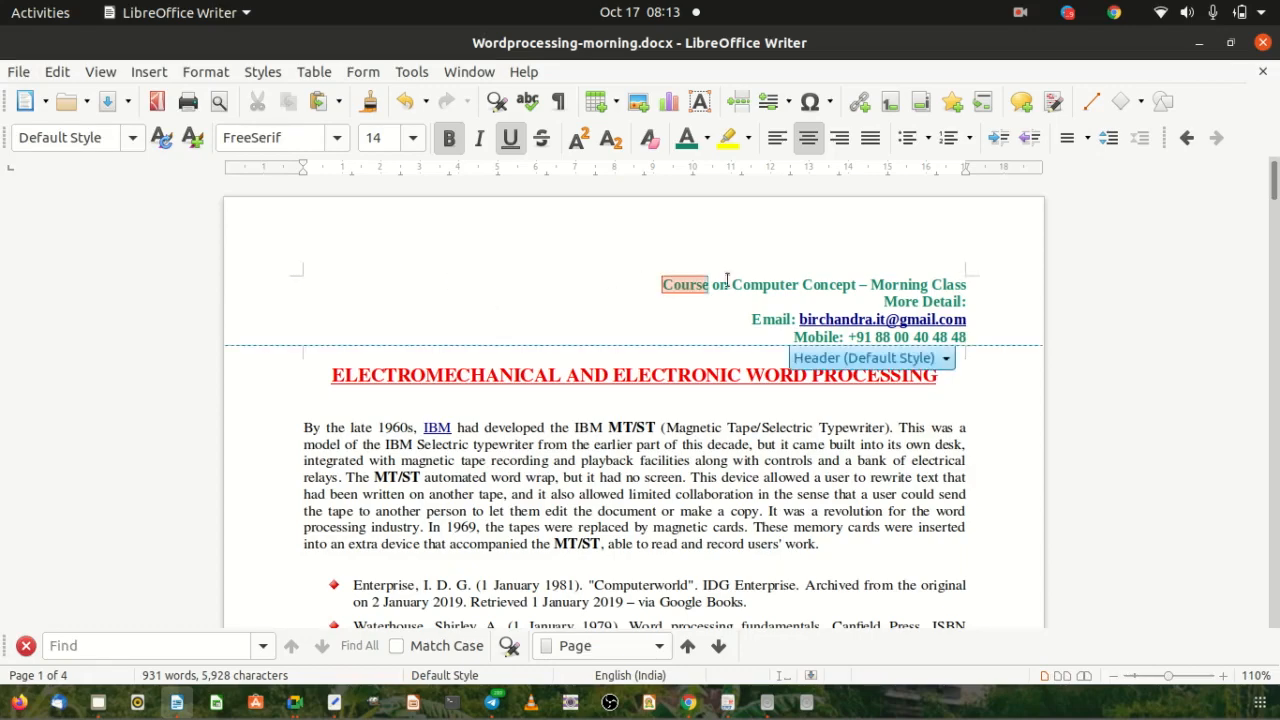
{"action": "left_click_drag", "start_coordinate": [727, 279], "coordinate": [908, 294]}
{"action": "left_click", "coordinate": [293, 378]}
{"action": "scroll", "coordinate": [292, 380], "scroll_direction": "down", "scroll_amount": 1}
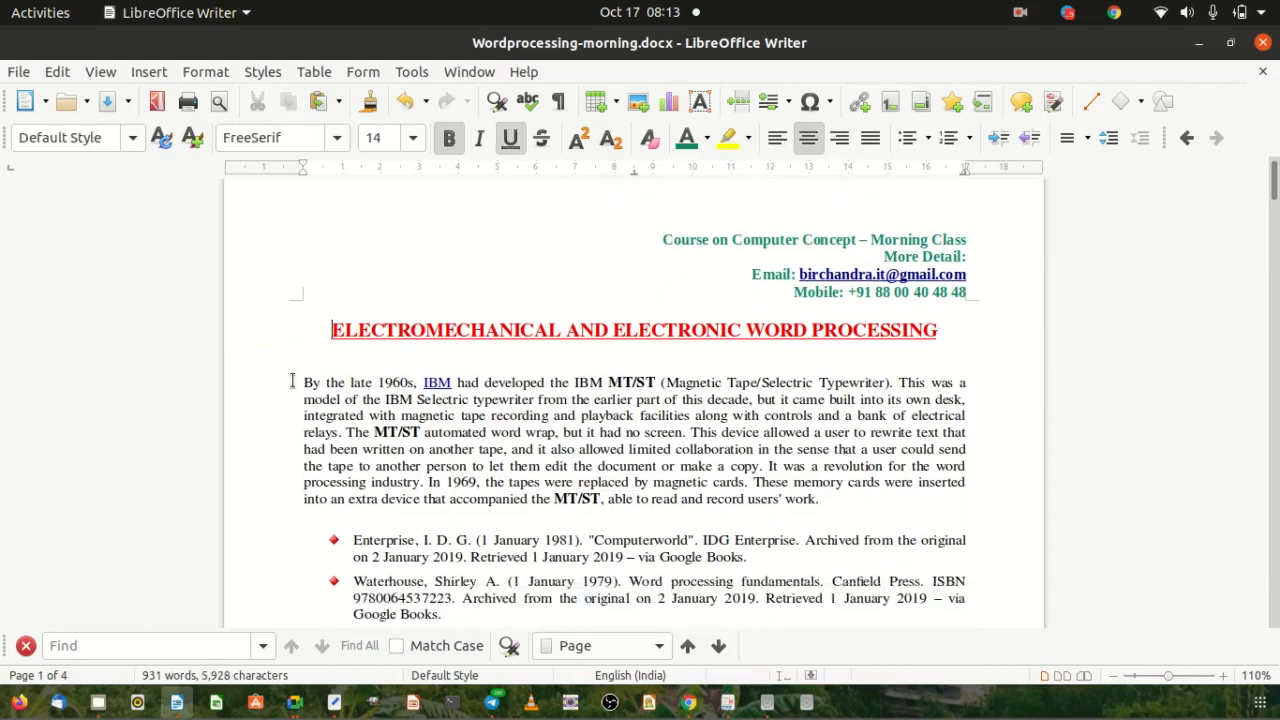
{"action": "scroll", "coordinate": [292, 380], "scroll_direction": "down", "scroll_amount": 20}
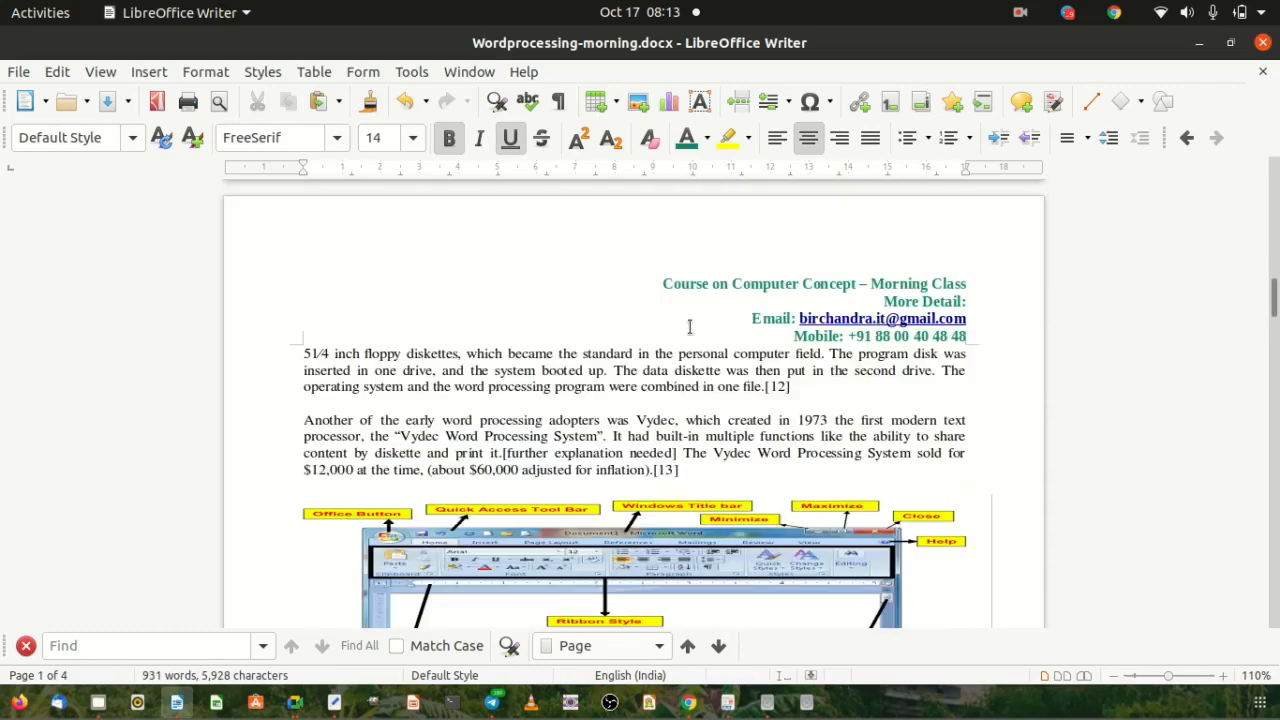
Push the Lexitron paragraph onto the next page with a line break after [11].
{"action": "left_click", "coordinate": [306, 355]}
{"action": "scroll", "coordinate": [398, 352], "scroll_direction": "up", "scroll_amount": 3}
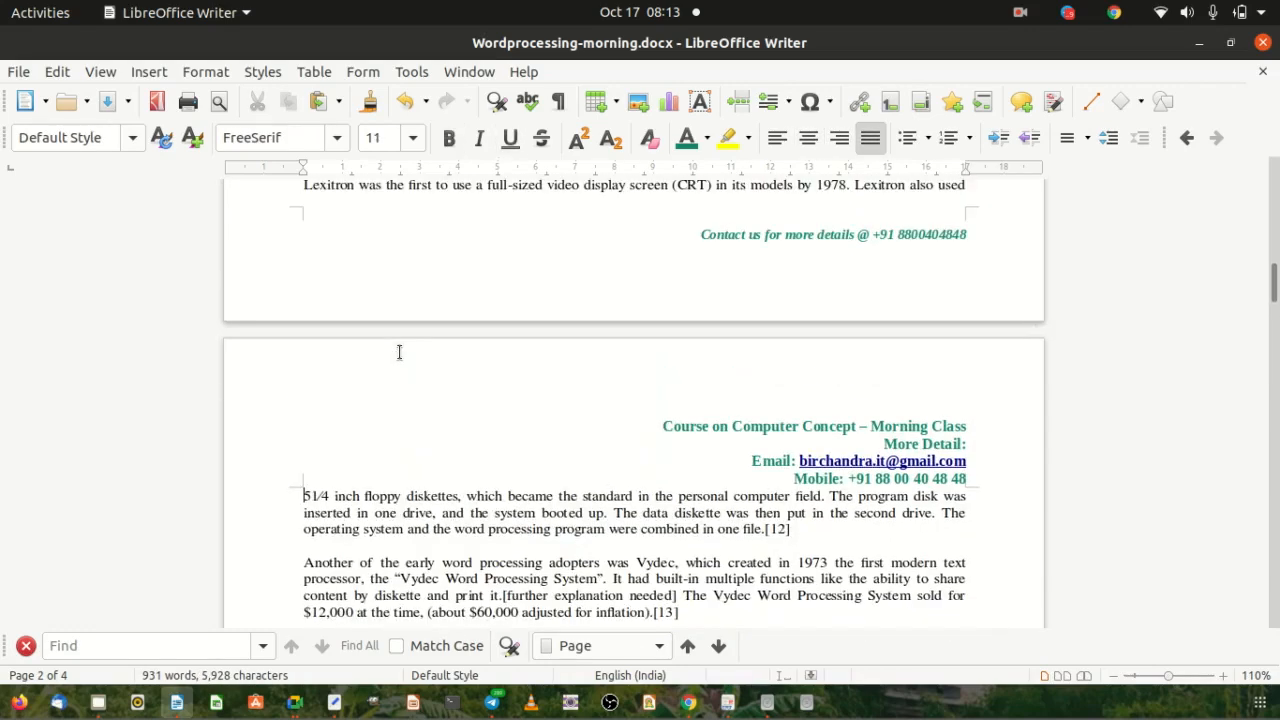
{"action": "scroll", "coordinate": [398, 352], "scroll_direction": "up", "scroll_amount": 3}
{"action": "left_click", "coordinate": [492, 306]}
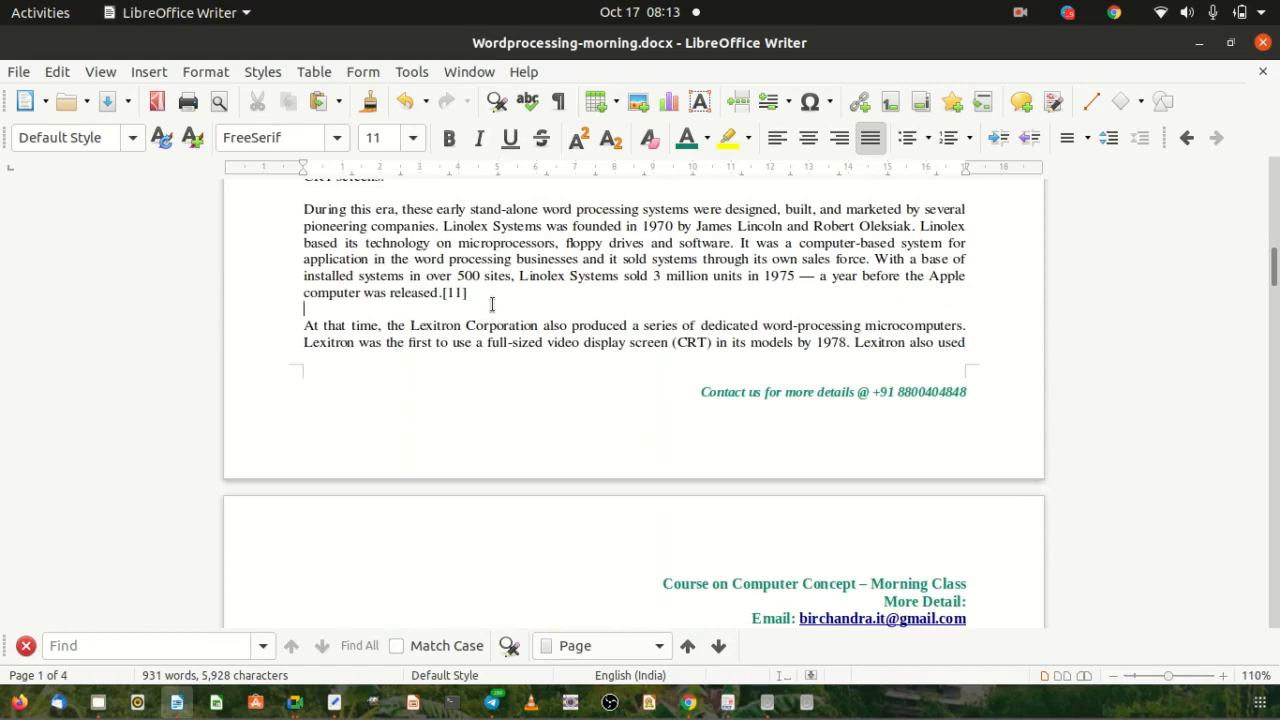
{"action": "key", "text": "Return"}
{"action": "key", "text": "Return"}
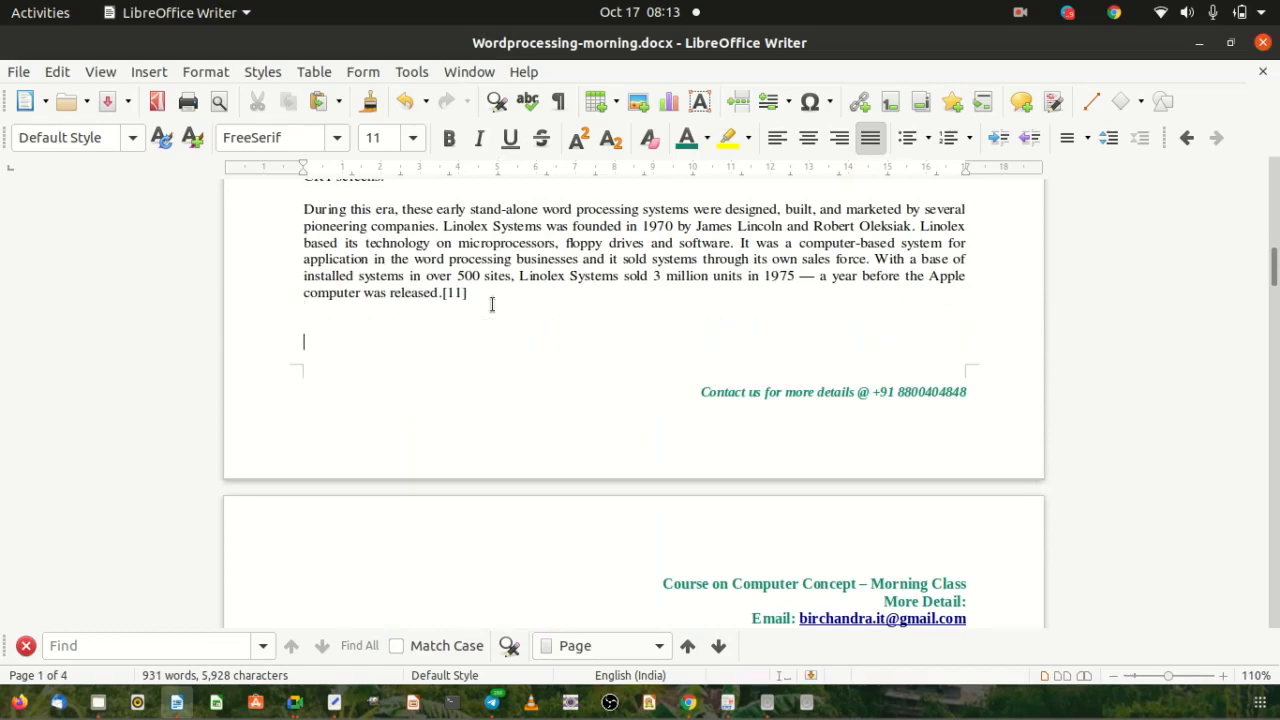
{"action": "scroll", "coordinate": [492, 305], "scroll_direction": "down", "scroll_amount": 5}
{"action": "scroll", "coordinate": [420, 285], "scroll_direction": "down", "scroll_amount": 2}
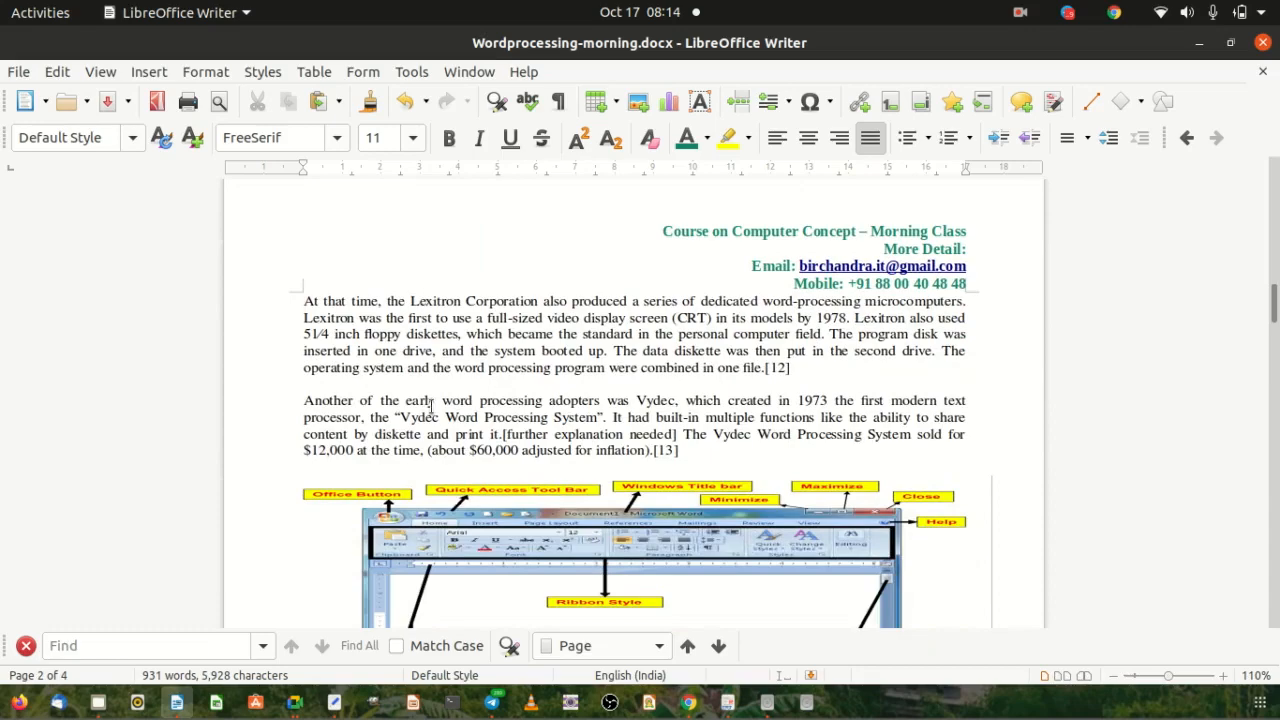
{"action": "scroll", "coordinate": [843, 300], "scroll_direction": "up", "scroll_amount": 20}
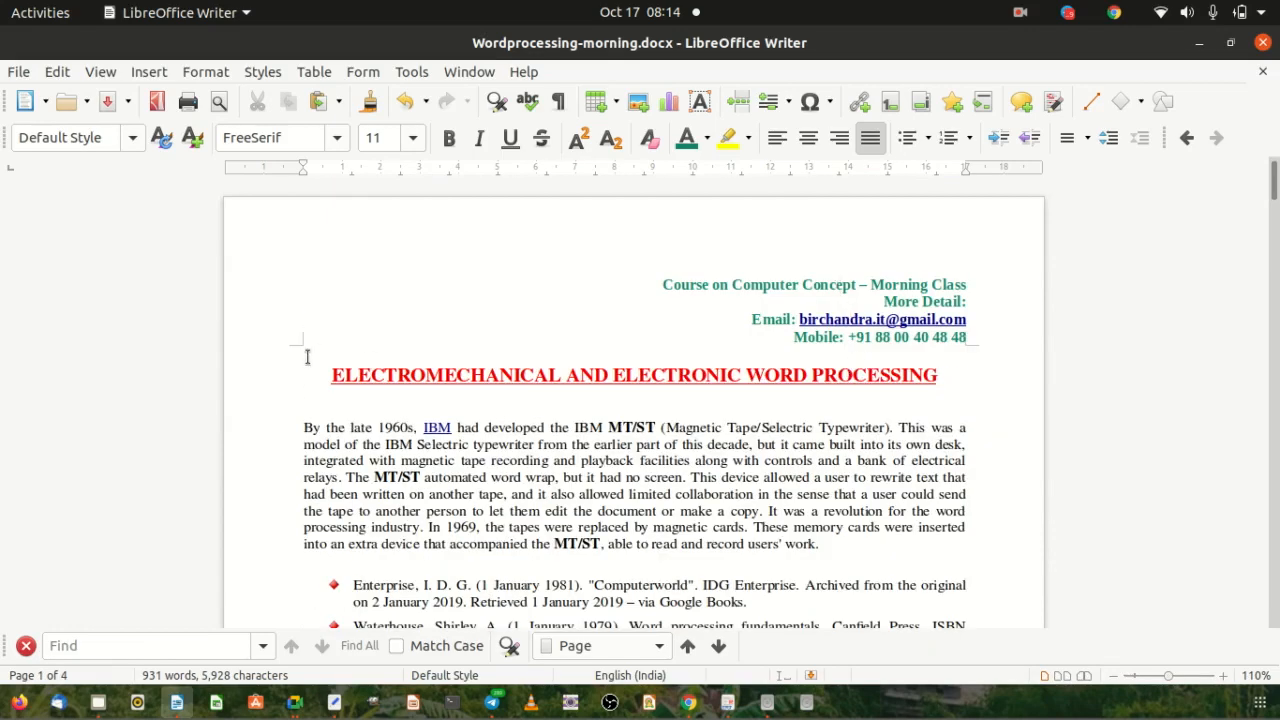
Remove the empty paragraph above the title and add a blank line after the Mobile header line.
{"action": "key", "text": "Delete"}
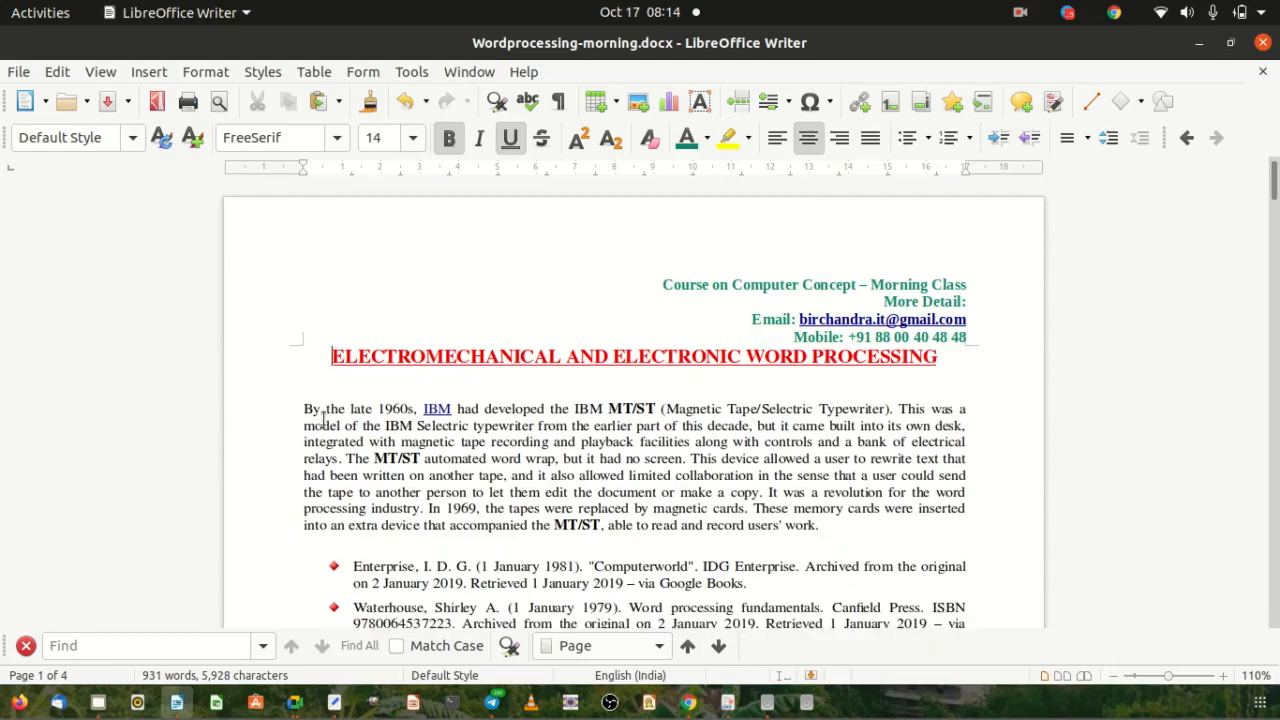
{"action": "left_click", "coordinate": [673, 308]}
{"action": "left_click", "coordinate": [970, 342]}
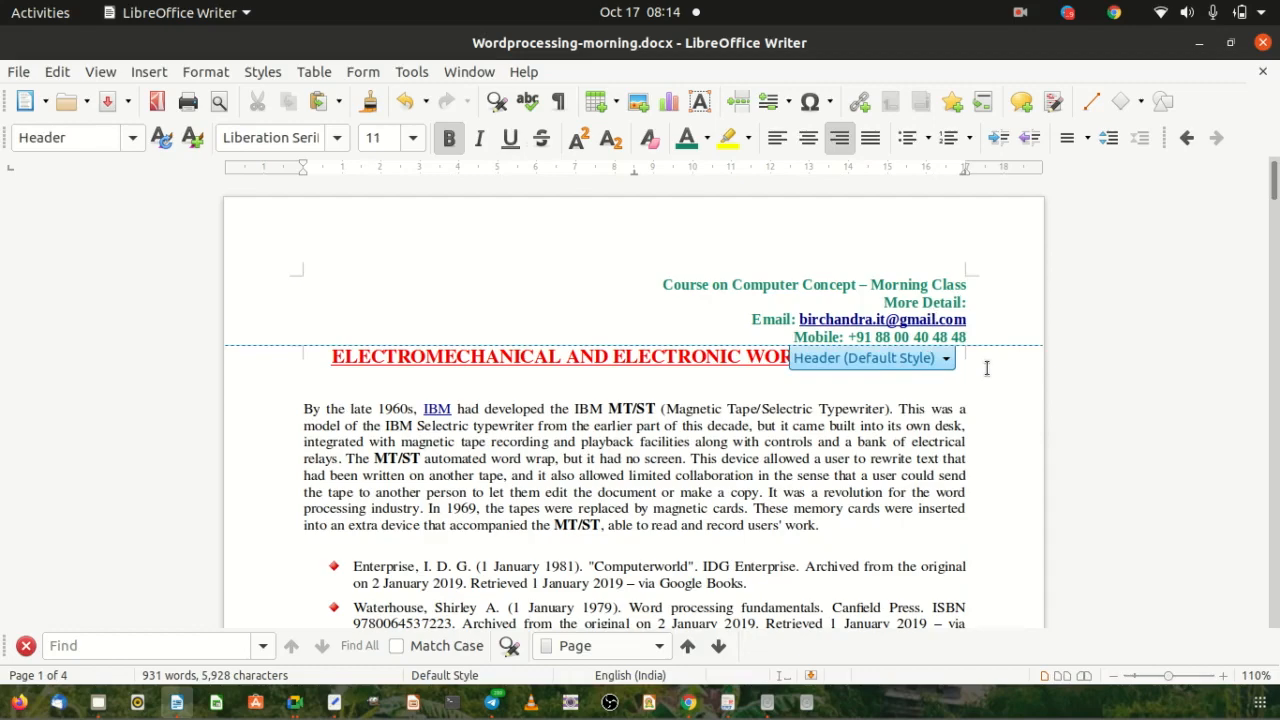
{"action": "key", "text": "Return"}
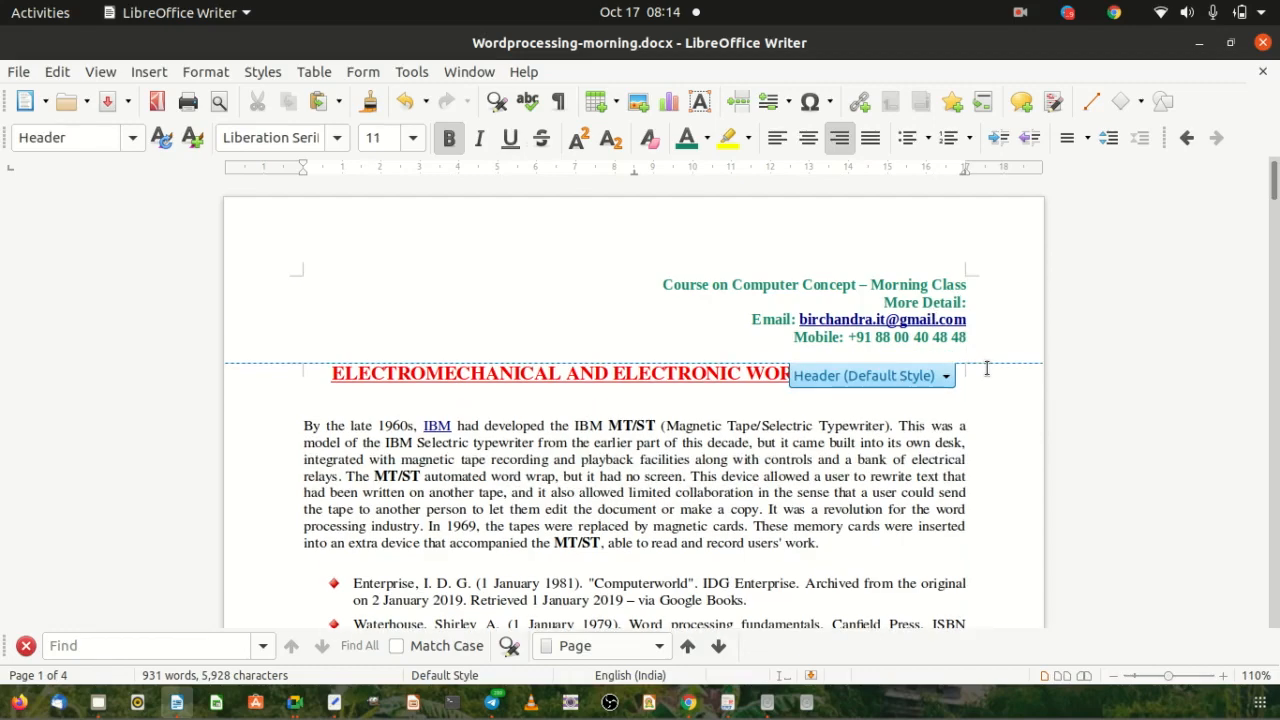
Delete the blank lines between the hobbyists paragraph and the ETL Trading Academy table.
{"action": "left_click", "coordinate": [284, 391]}
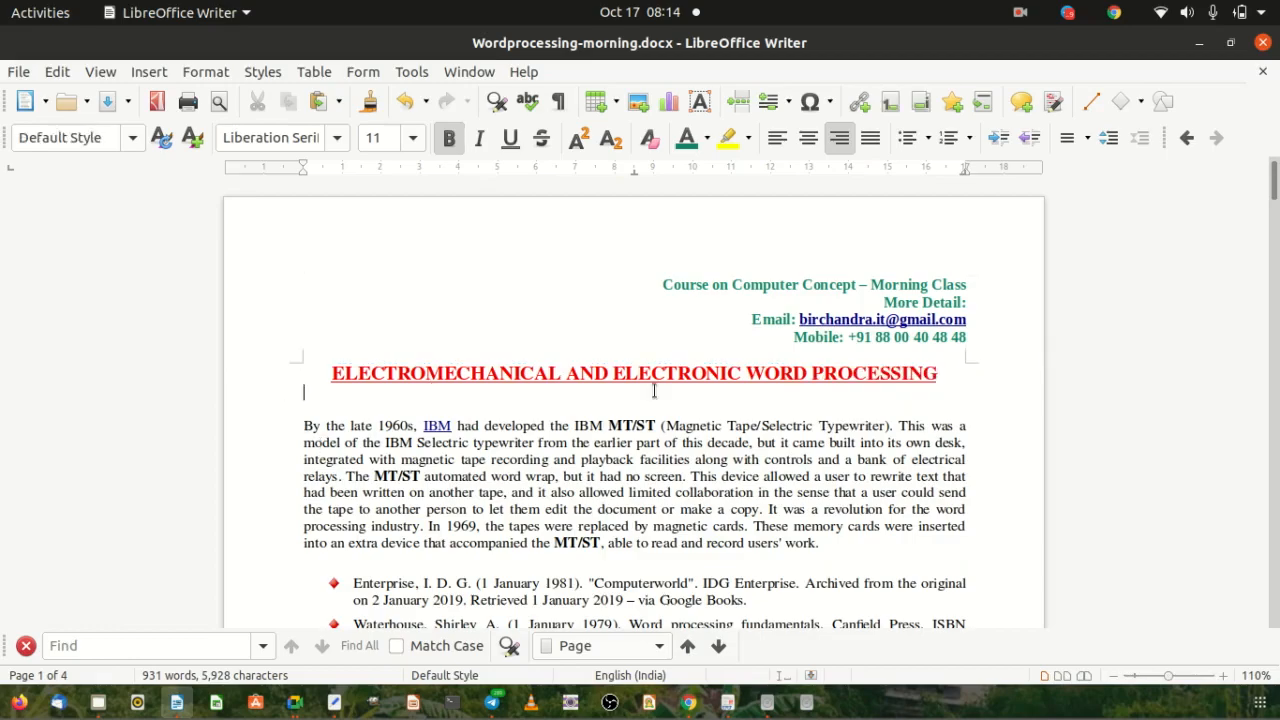
{"action": "scroll", "coordinate": [655, 391], "scroll_direction": "down", "scroll_amount": 15}
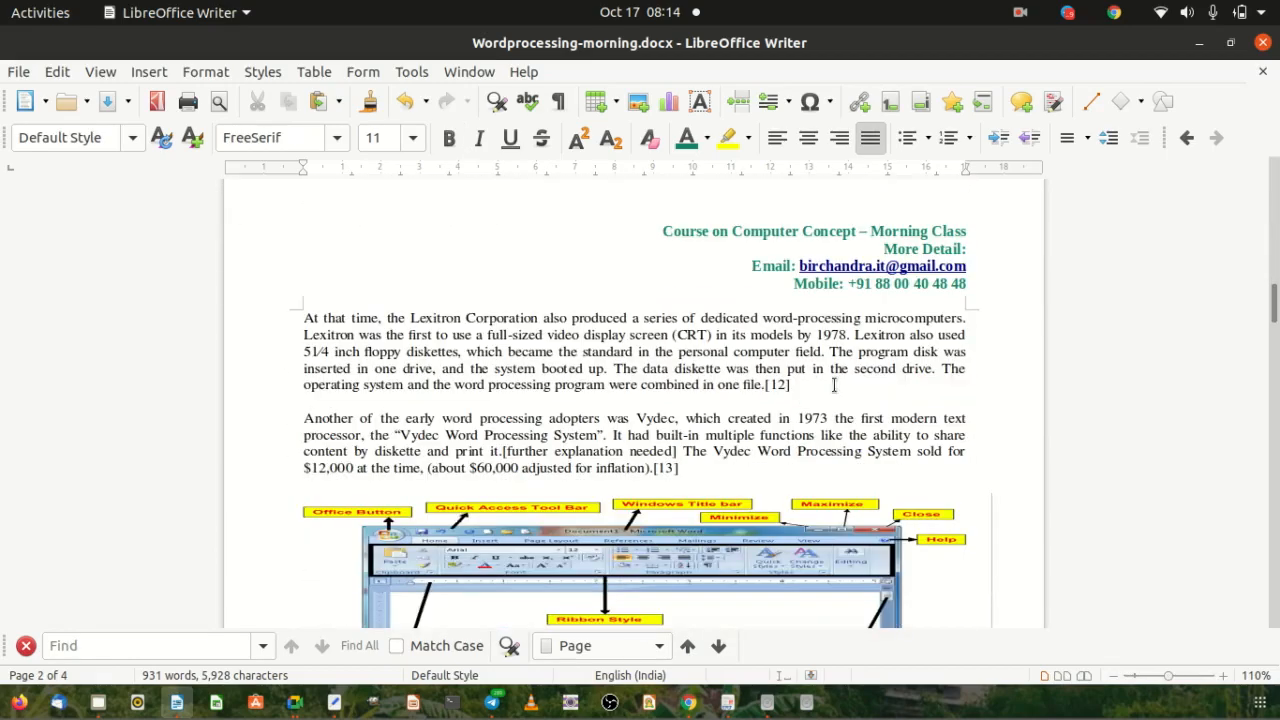
{"action": "scroll", "coordinate": [790, 330], "scroll_direction": "down", "scroll_amount": 10}
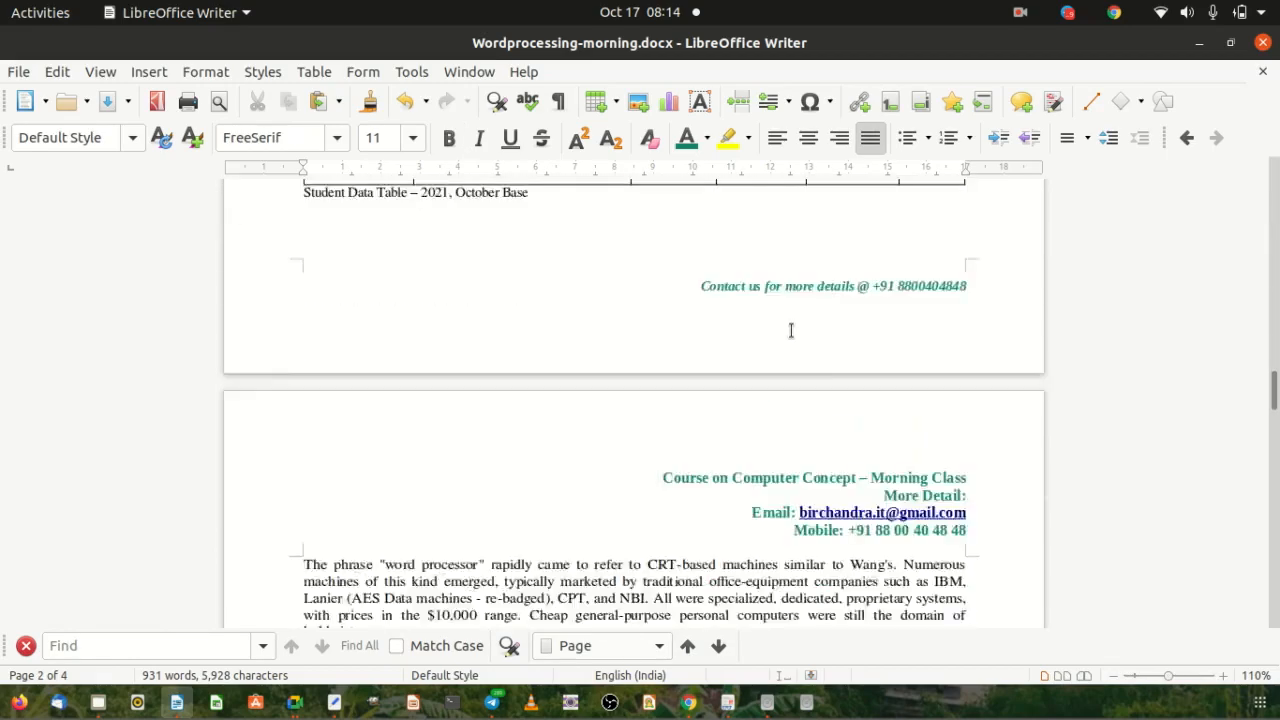
{"action": "scroll", "coordinate": [790, 330], "scroll_direction": "down", "scroll_amount": 8}
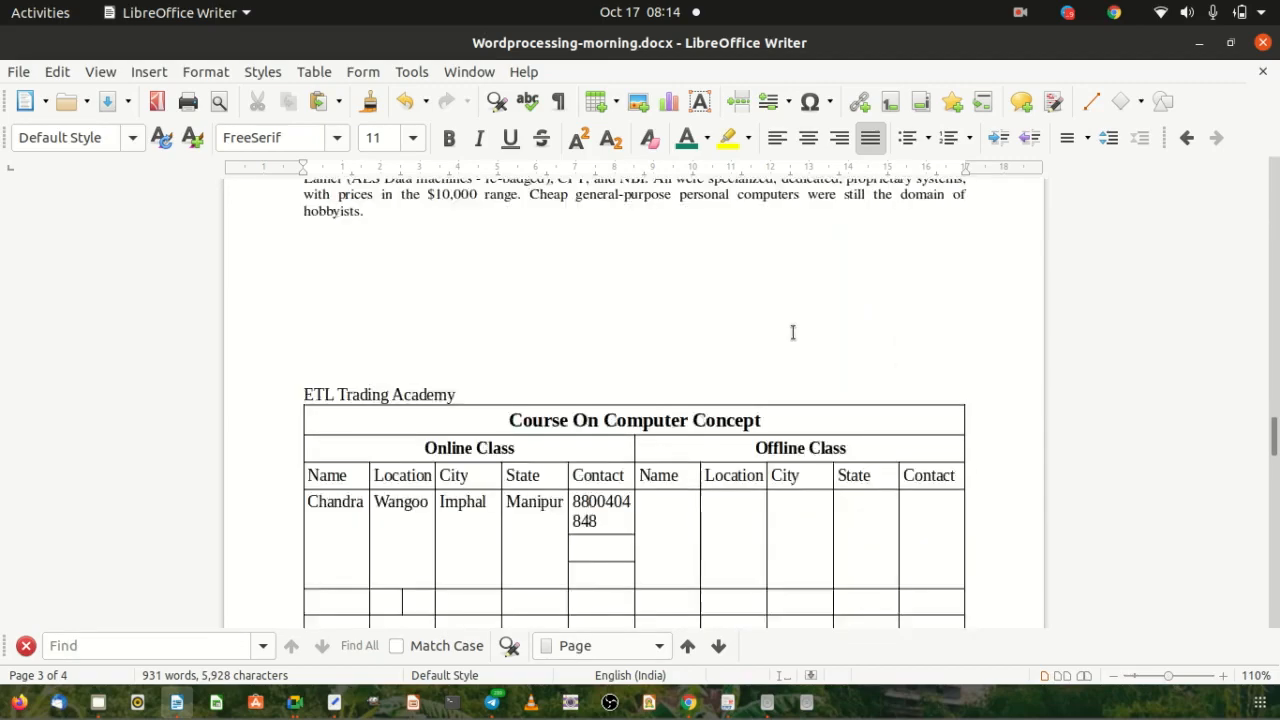
{"action": "scroll", "coordinate": [792, 332], "scroll_direction": "up", "scroll_amount": 7}
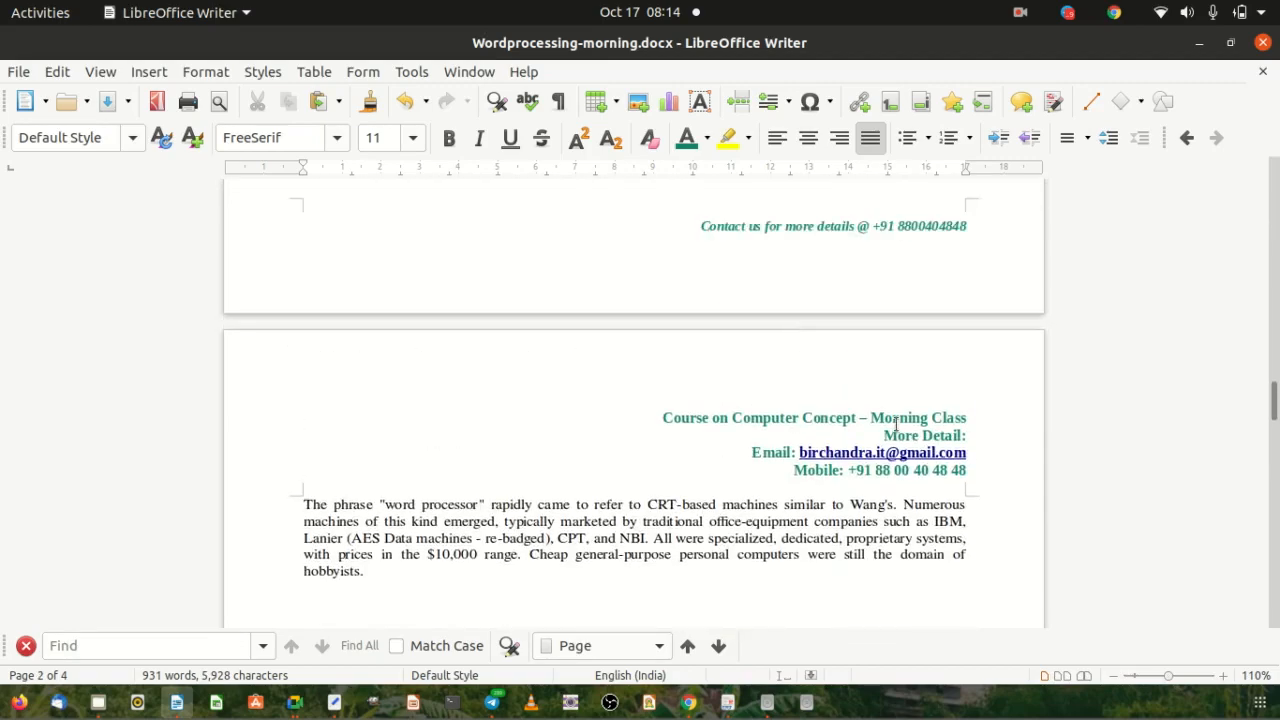
{"action": "scroll", "coordinate": [1022, 368], "scroll_direction": "down", "scroll_amount": 8}
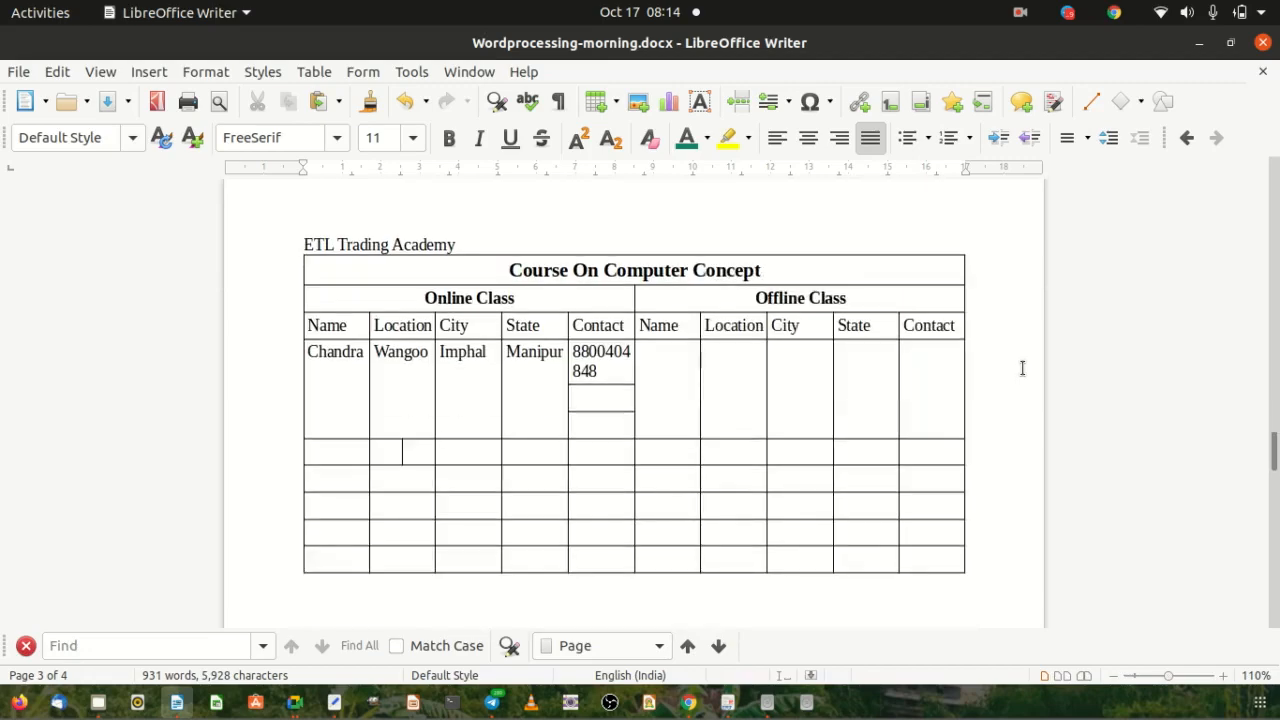
{"action": "scroll", "coordinate": [1022, 368], "scroll_direction": "up", "scroll_amount": 4}
{"action": "left_click", "coordinate": [441, 331]}
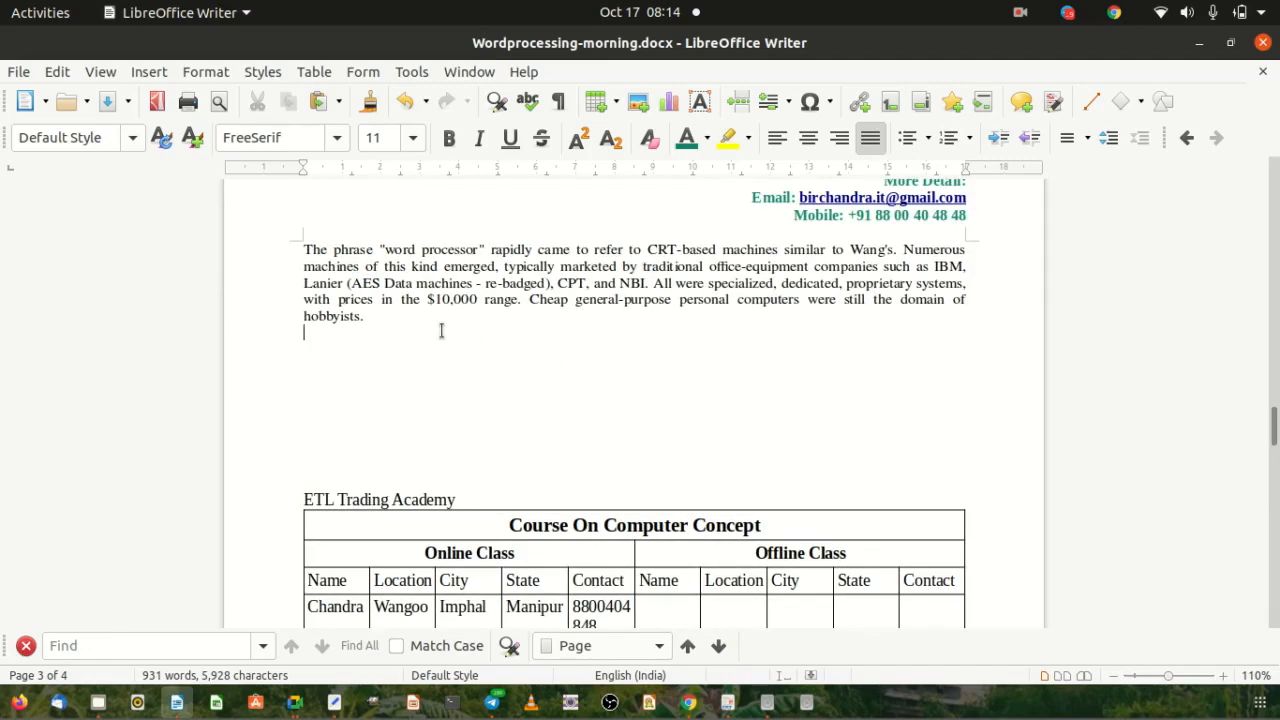
{"action": "key", "text": "Delete"}
{"action": "key", "text": "Delete"}
{"action": "key", "text": "Delete"}
{"action": "key", "text": "Delete"}
{"action": "key", "text": "Delete"}
{"action": "key", "text": "Delete"}
{"action": "key", "text": "Delete"}
{"action": "key", "text": "Delete"}
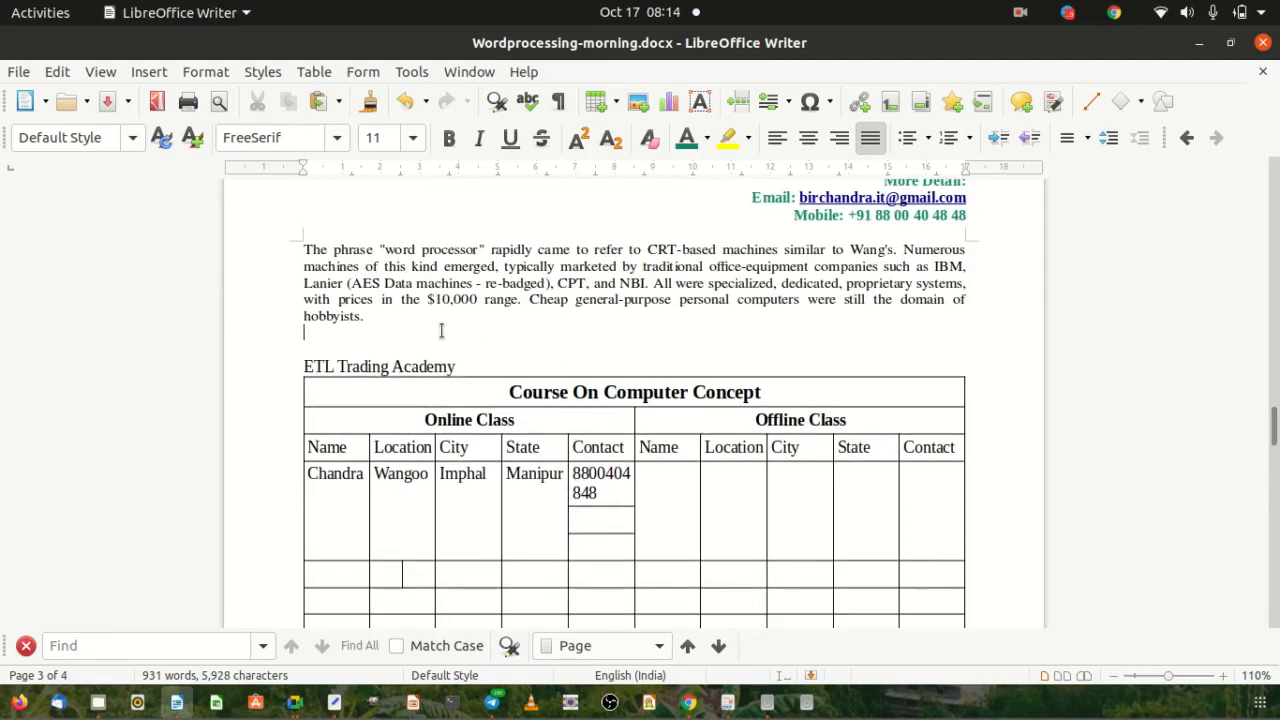
Remove the blank lines between the two tables, keeping one empty line above Course On Computer Concept.
{"action": "scroll", "coordinate": [441, 331], "scroll_direction": "down", "scroll_amount": 10}
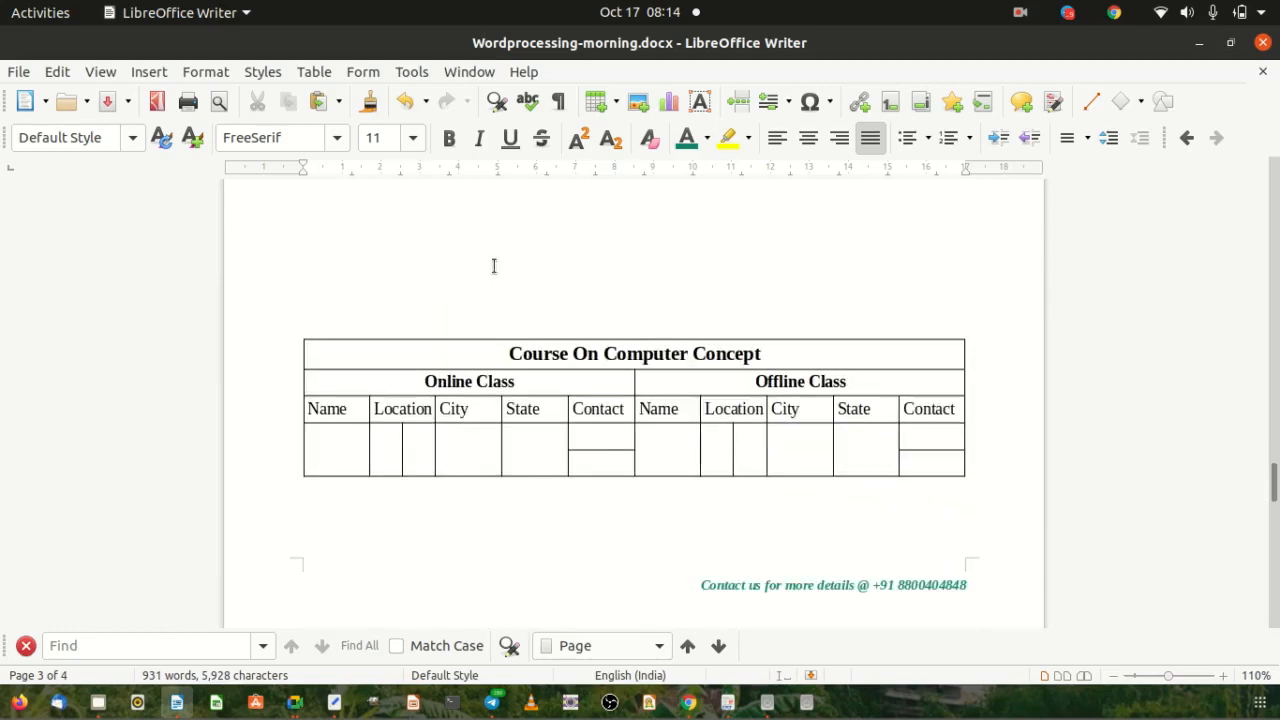
{"action": "scroll", "coordinate": [491, 266], "scroll_direction": "up", "scroll_amount": 4}
{"action": "left_click", "coordinate": [437, 386]}
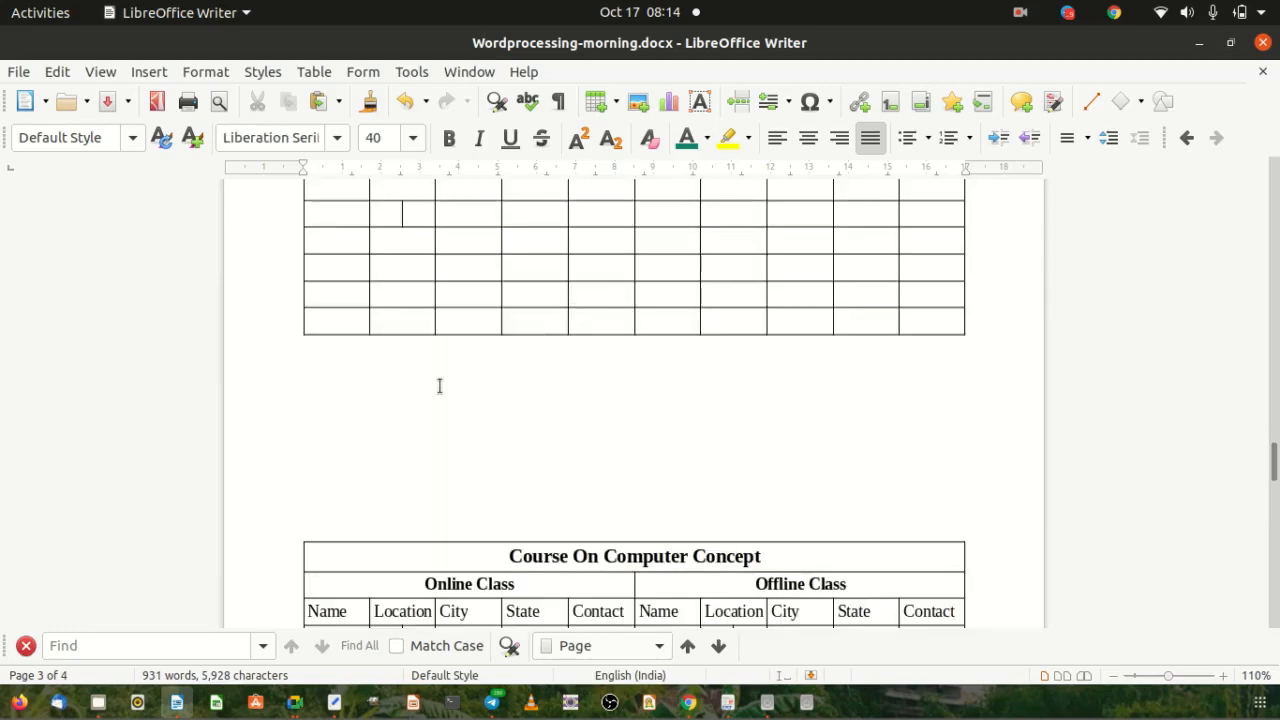
{"action": "key", "text": "Delete"}
{"action": "key", "text": "Delete"}
{"action": "key", "text": "Delete"}
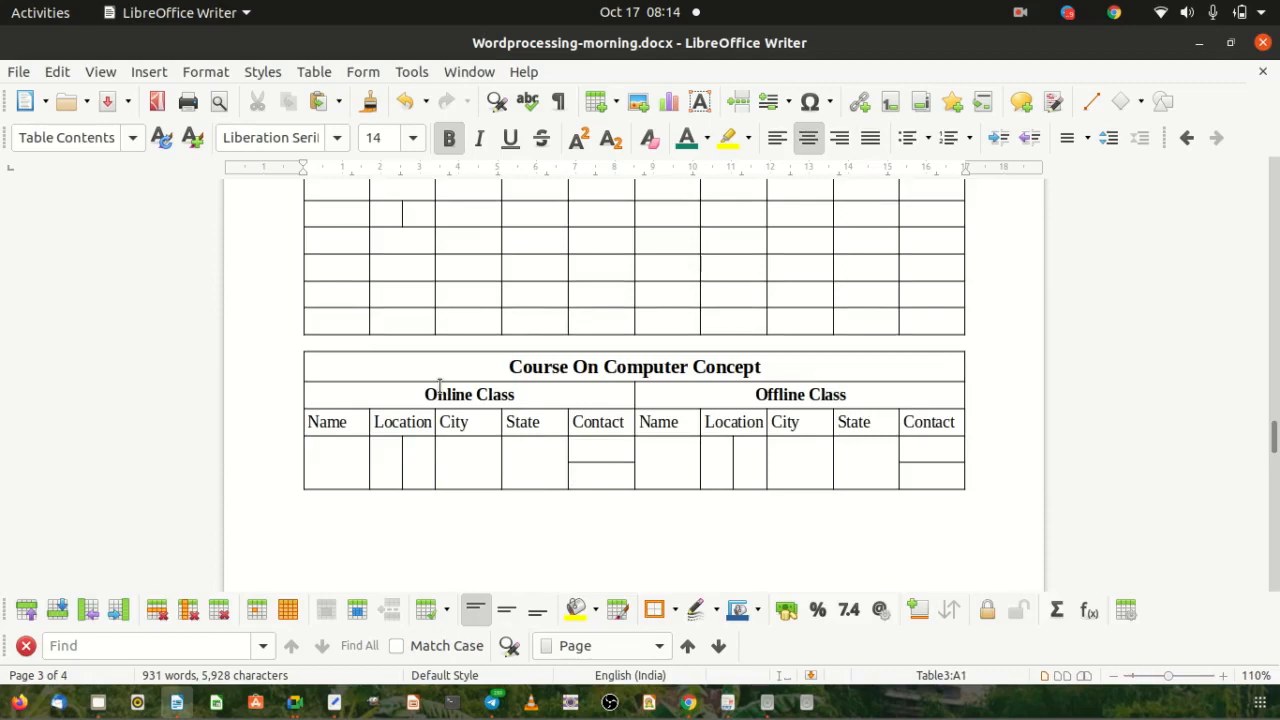
{"action": "key", "text": "Return"}
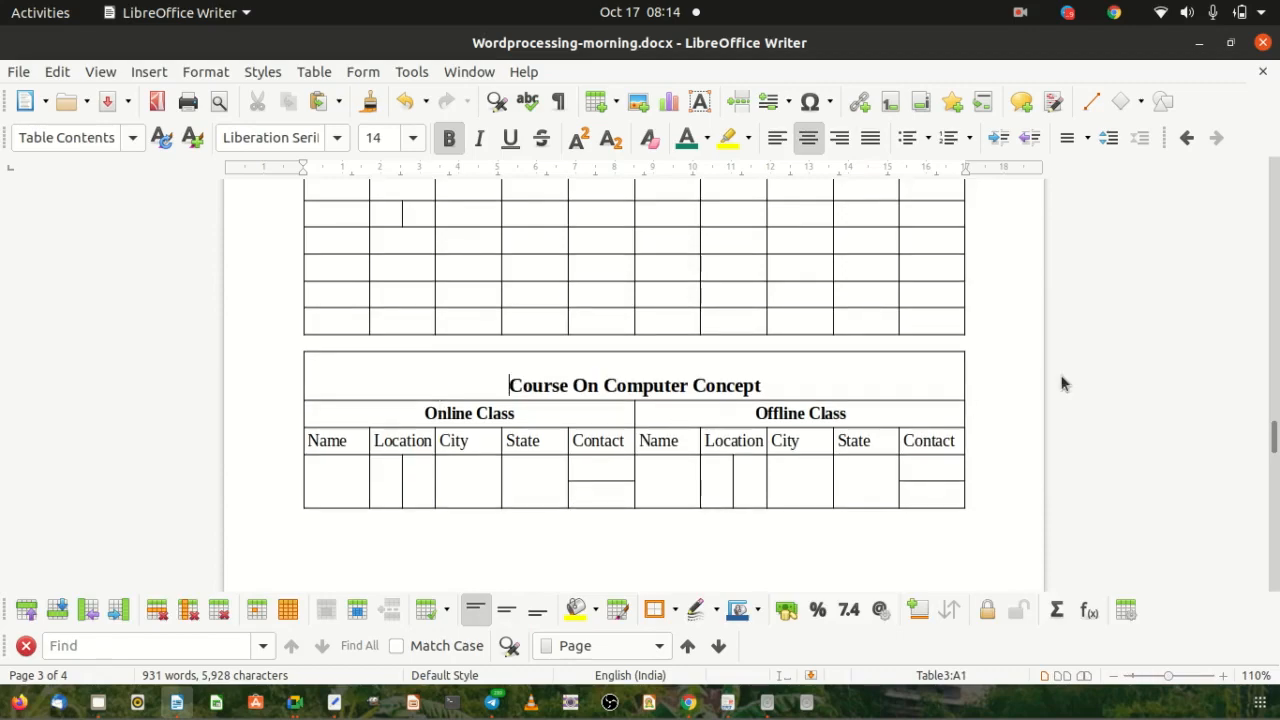
{"action": "scroll", "coordinate": [1011, 343], "scroll_direction": "up", "scroll_amount": 10}
{"action": "scroll", "coordinate": [1010, 341], "scroll_direction": "down", "scroll_amount": 5}
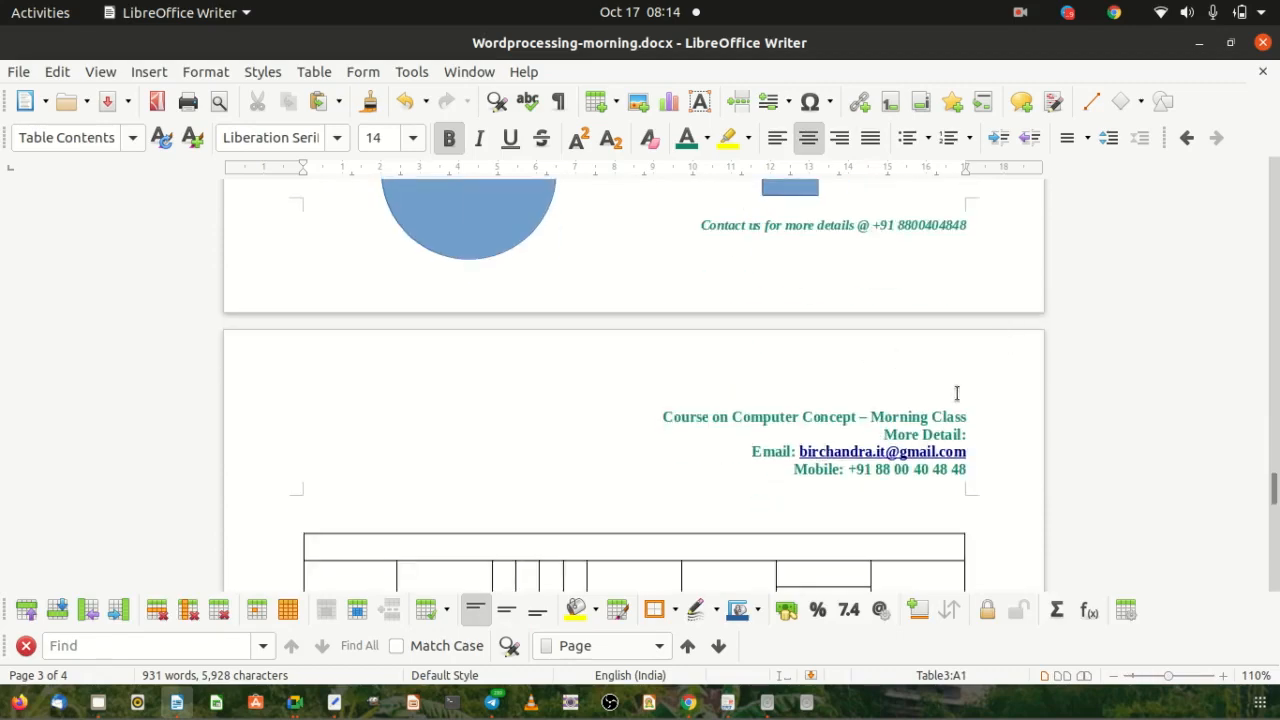
{"action": "scroll", "coordinate": [957, 394], "scroll_direction": "down", "scroll_amount": 5}
{"action": "scroll", "coordinate": [988, 418], "scroll_direction": "up", "scroll_amount": 4}
{"action": "scroll", "coordinate": [988, 418], "scroll_direction": "down", "scroll_amount": 18}
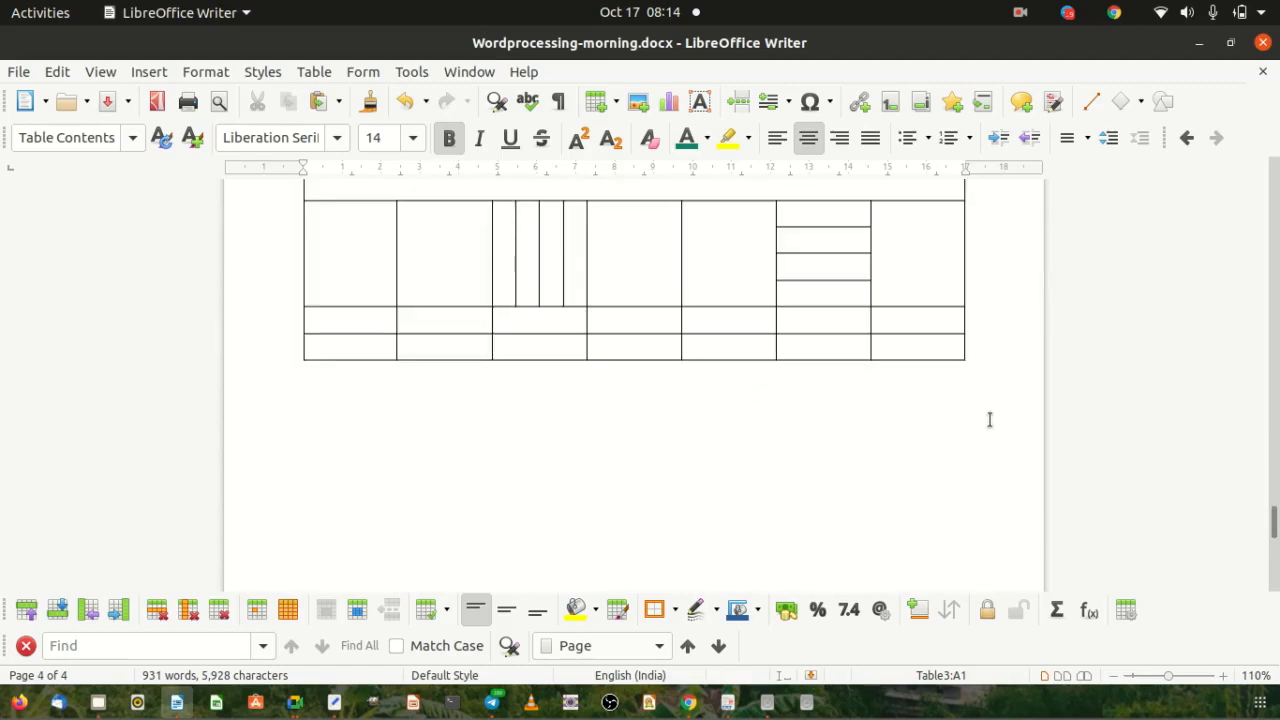
{"action": "left_click", "coordinate": [806, 343]}
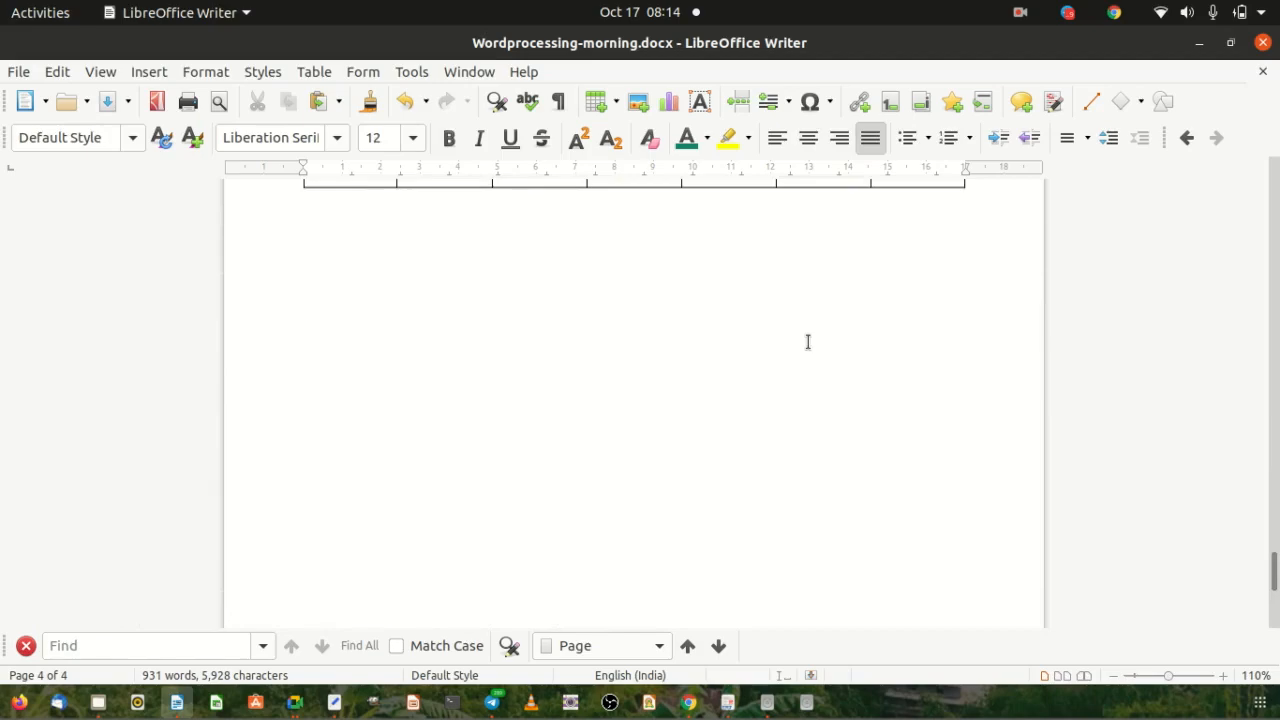
{"action": "scroll", "coordinate": [1003, 506], "scroll_direction": "up", "scroll_amount": 10}
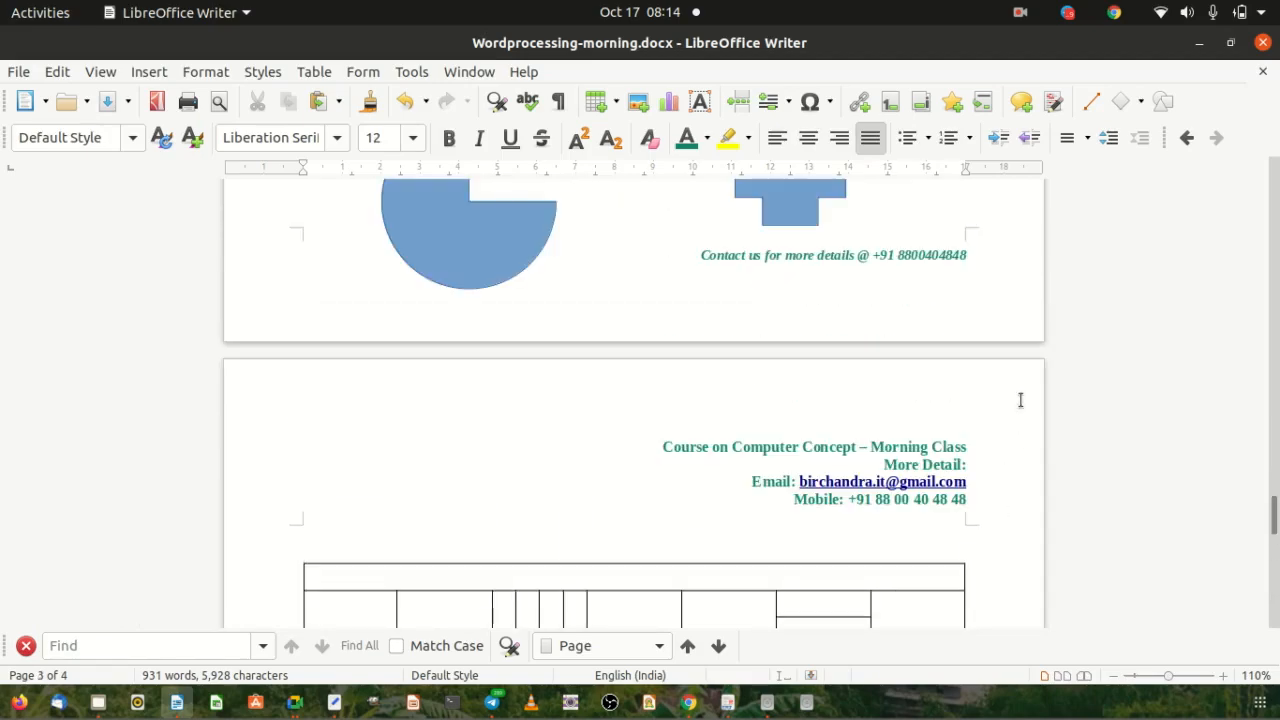
{"action": "scroll", "coordinate": [1020, 400], "scroll_direction": "up", "scroll_amount": 15}
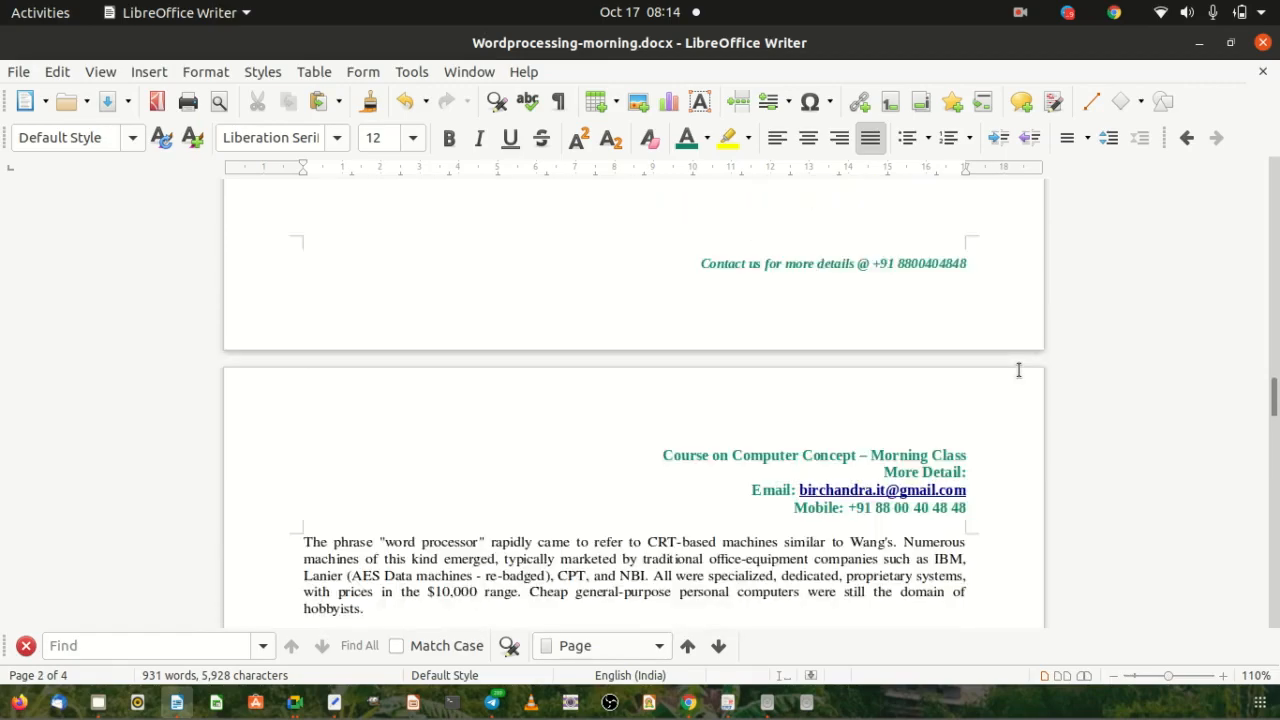
{"action": "scroll", "coordinate": [1018, 368], "scroll_direction": "up", "scroll_amount": 15}
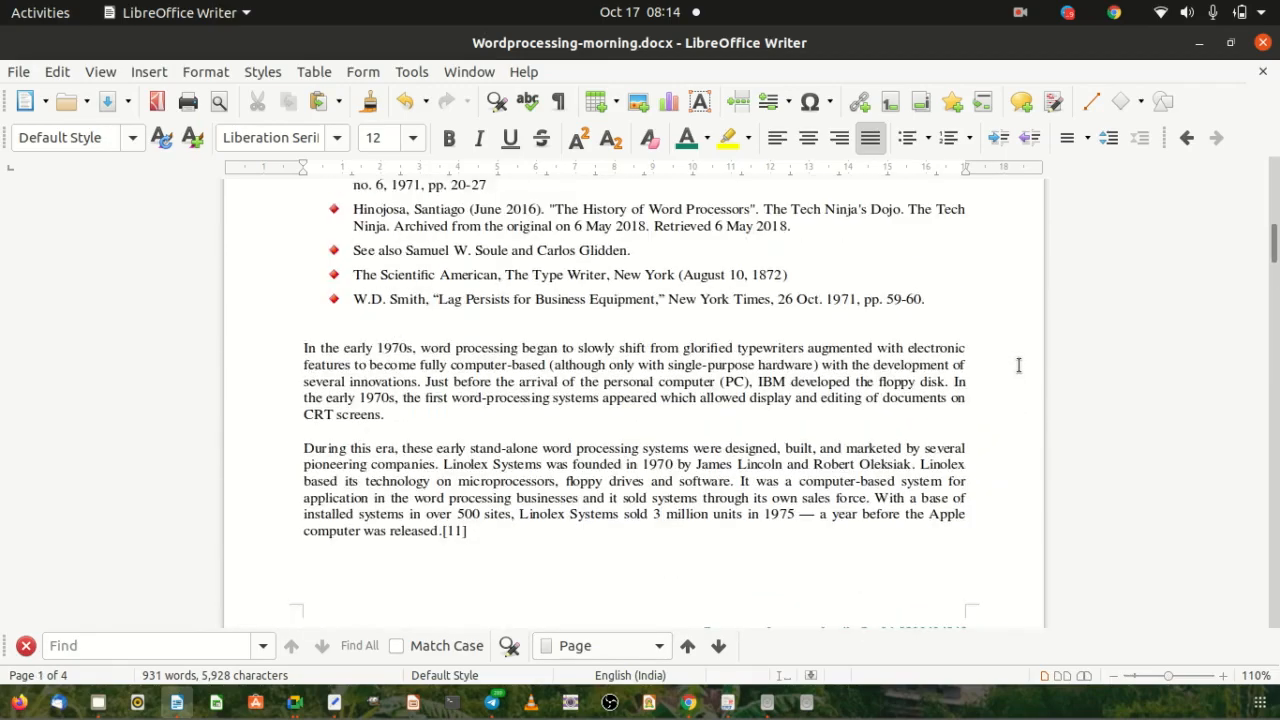
{"action": "scroll", "coordinate": [1018, 365], "scroll_direction": "up", "scroll_amount": 2}
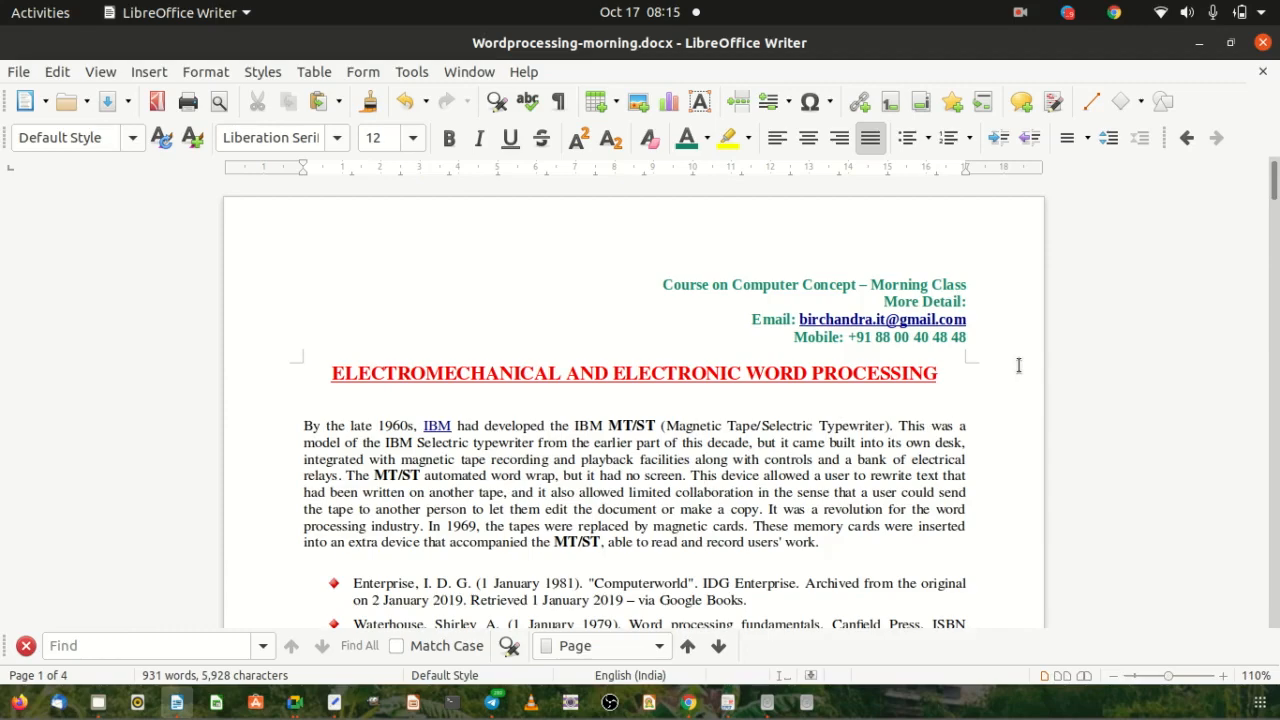
{"action": "scroll", "coordinate": [1018, 365], "scroll_direction": "down", "scroll_amount": 17}
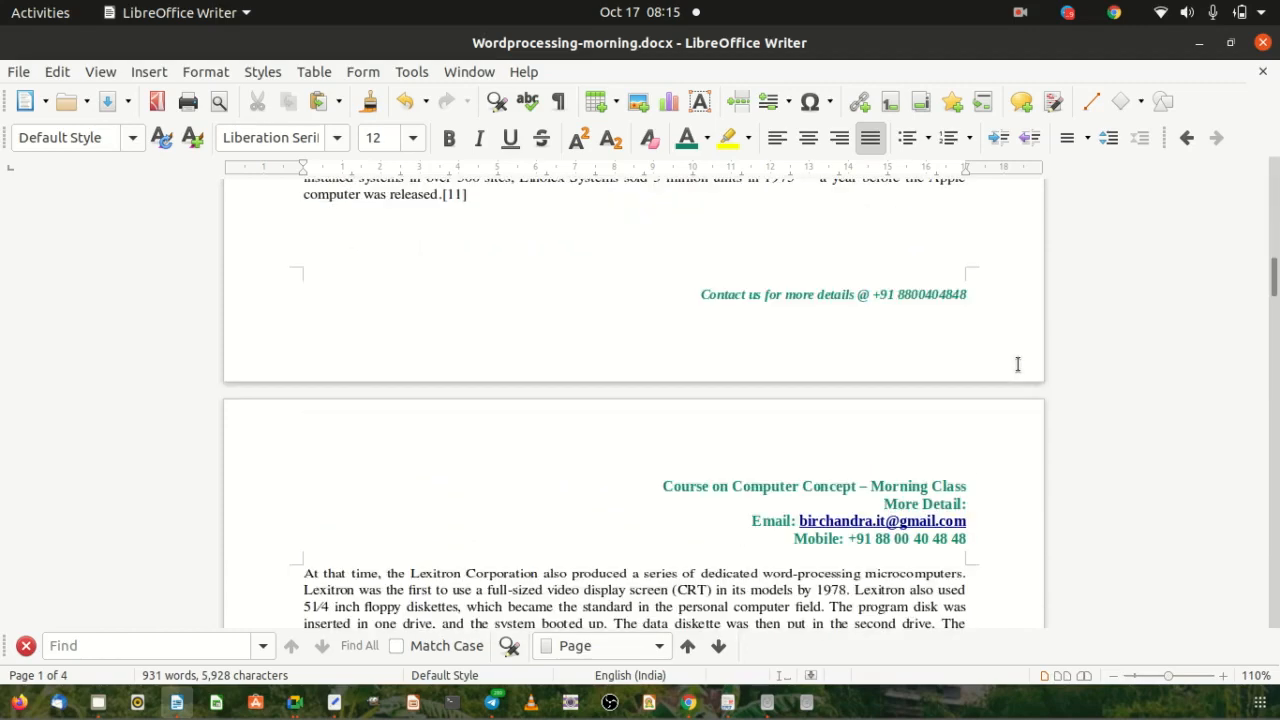
Add an empty line below the footer's contact line and browse the Insert menu.
{"action": "left_click", "coordinate": [920, 304]}
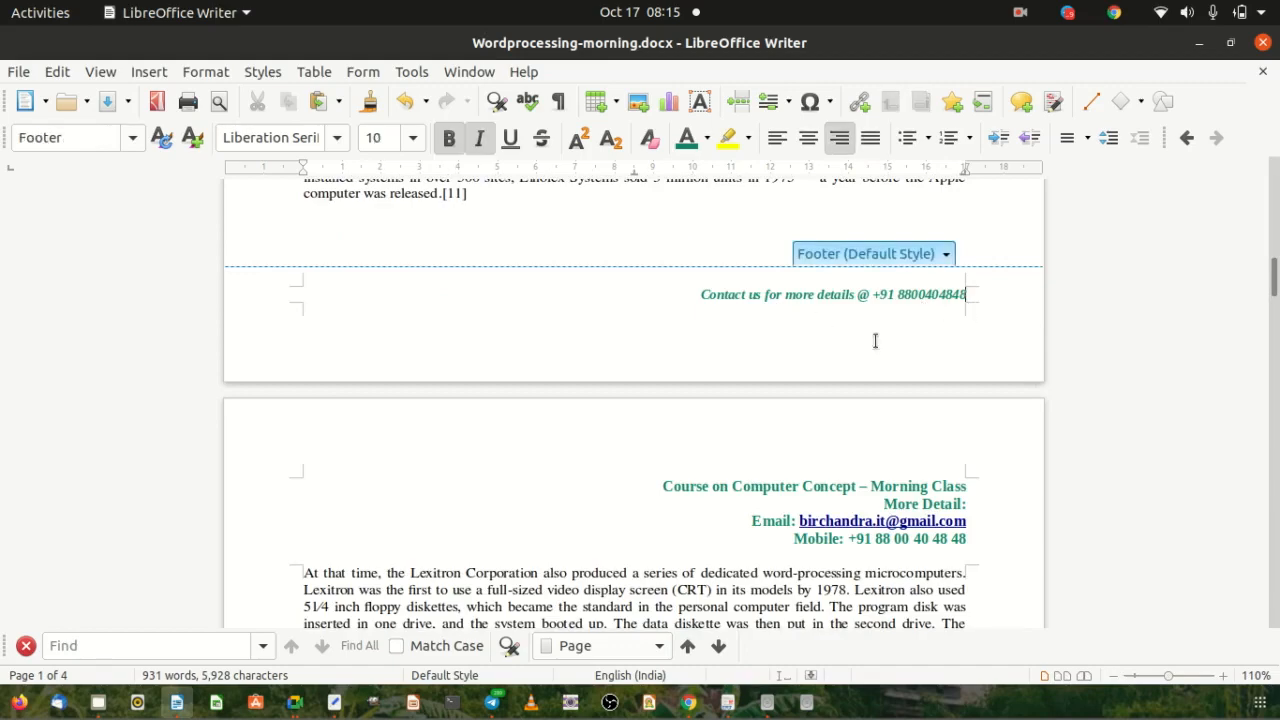
{"action": "key", "text": "Return"}
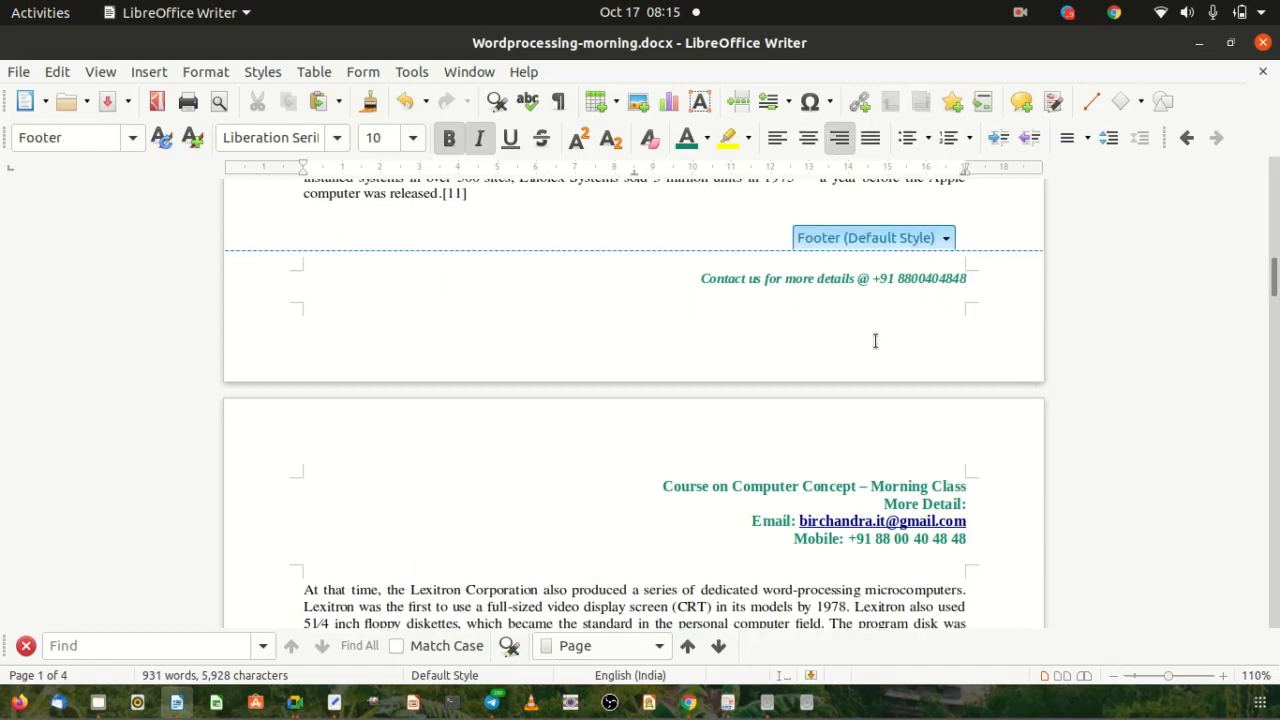
{"action": "left_click", "coordinate": [148, 78]}
{"action": "mouse_move", "coordinate": [145, 79]}
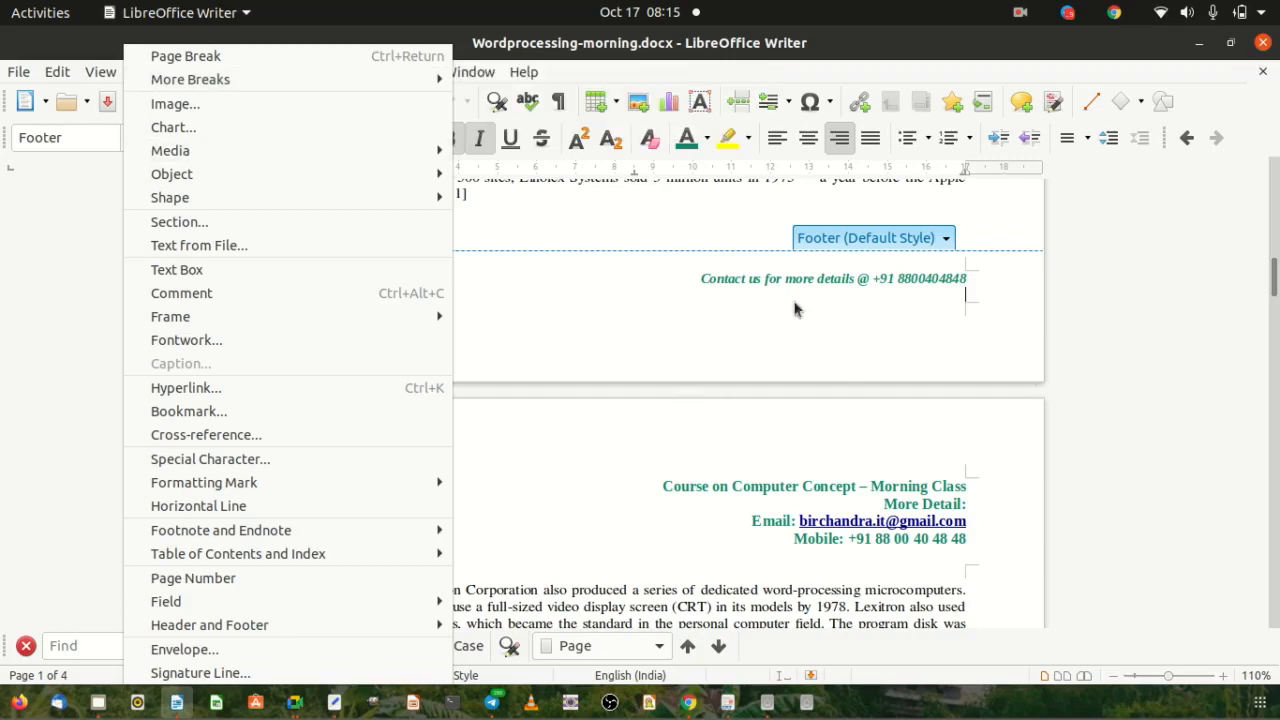
{"action": "left_click", "coordinate": [637, 275]}
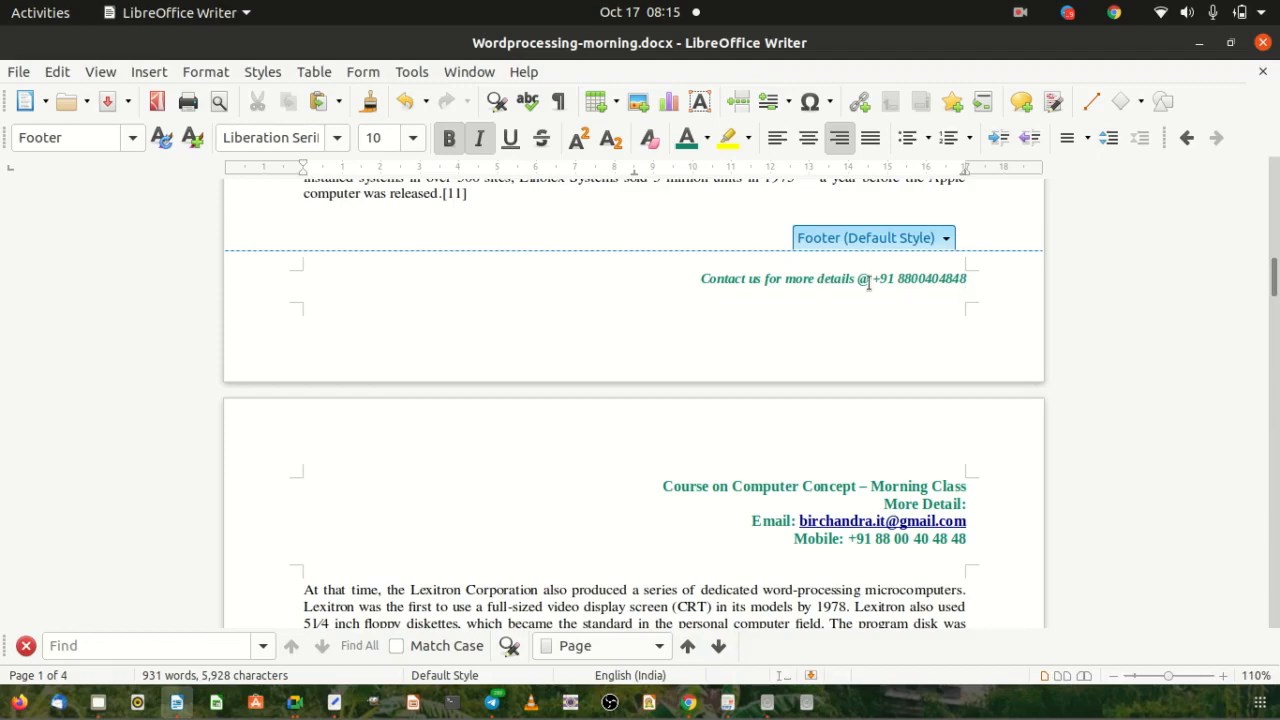
Open the Footer (Default Style) tag's options list to reach Insert Page Number.
{"action": "left_click", "coordinate": [946, 240]}
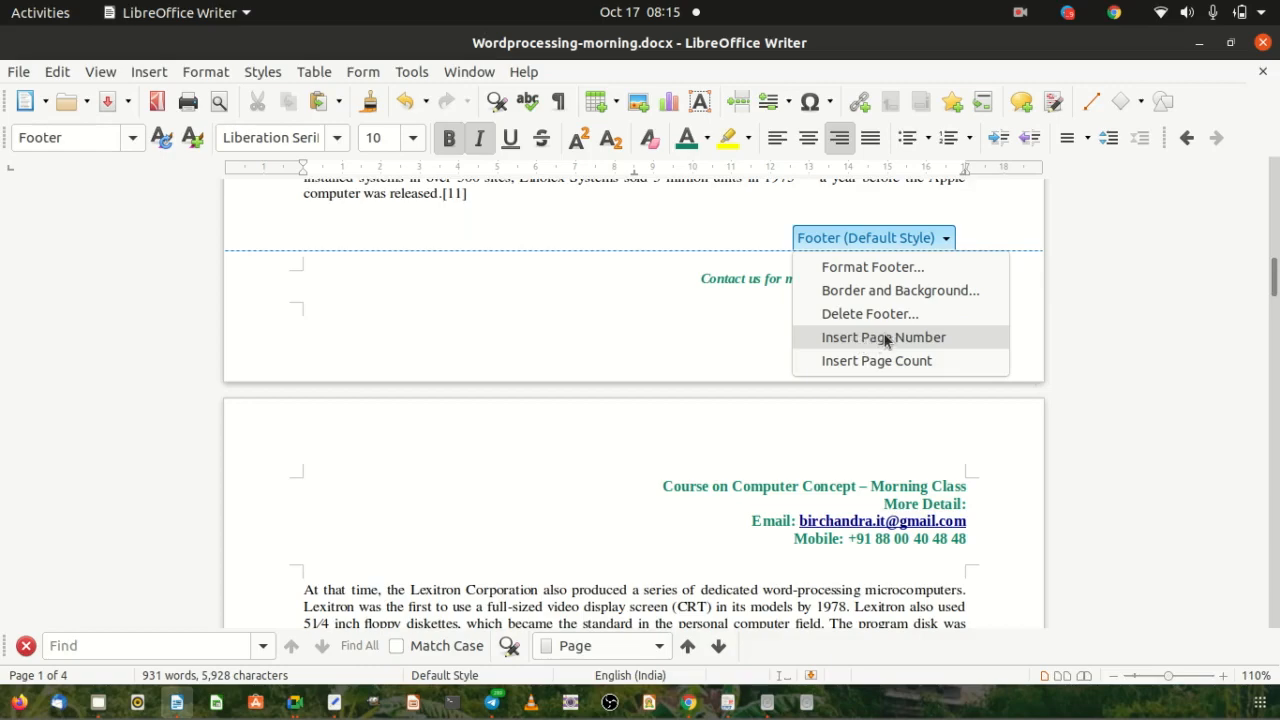
{"action": "left_click", "coordinate": [717, 311]}
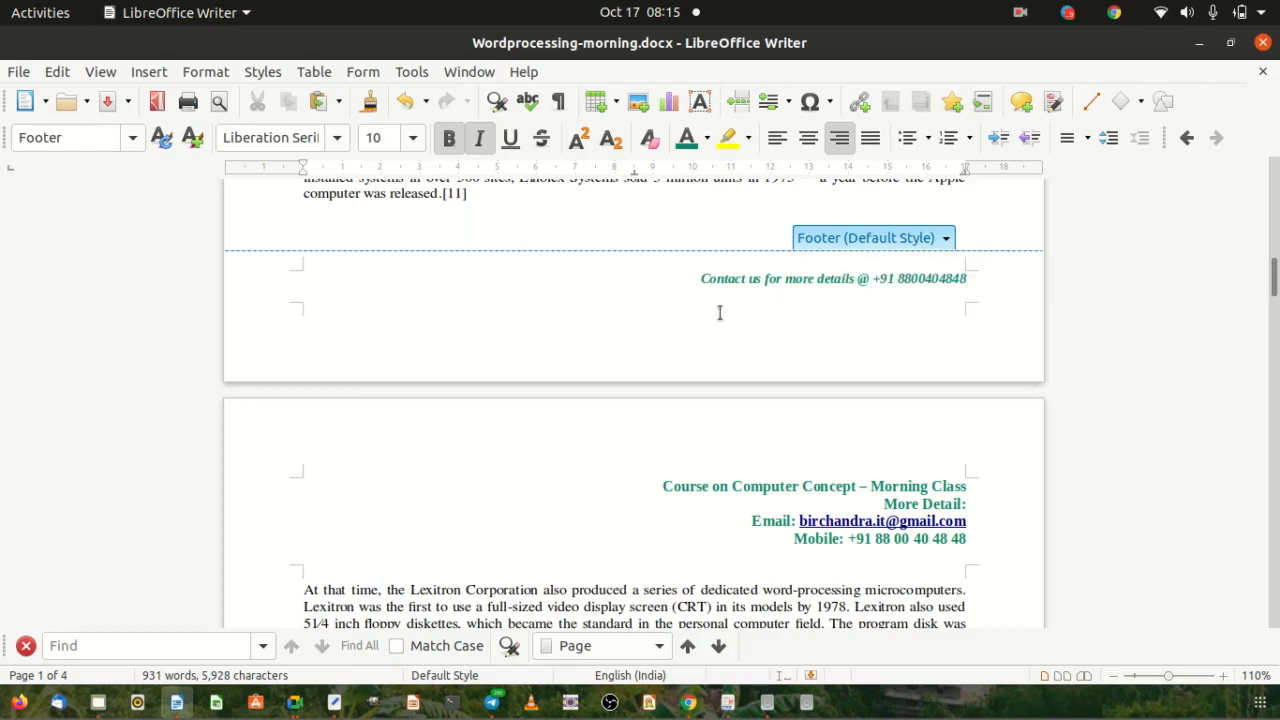
{"action": "scroll", "coordinate": [1151, 302], "scroll_direction": "up", "scroll_amount": 10}
{"action": "scroll", "coordinate": [1151, 302], "scroll_direction": "up", "scroll_amount": 1}
{"action": "scroll", "coordinate": [1151, 302], "scroll_direction": "down", "scroll_amount": 16}
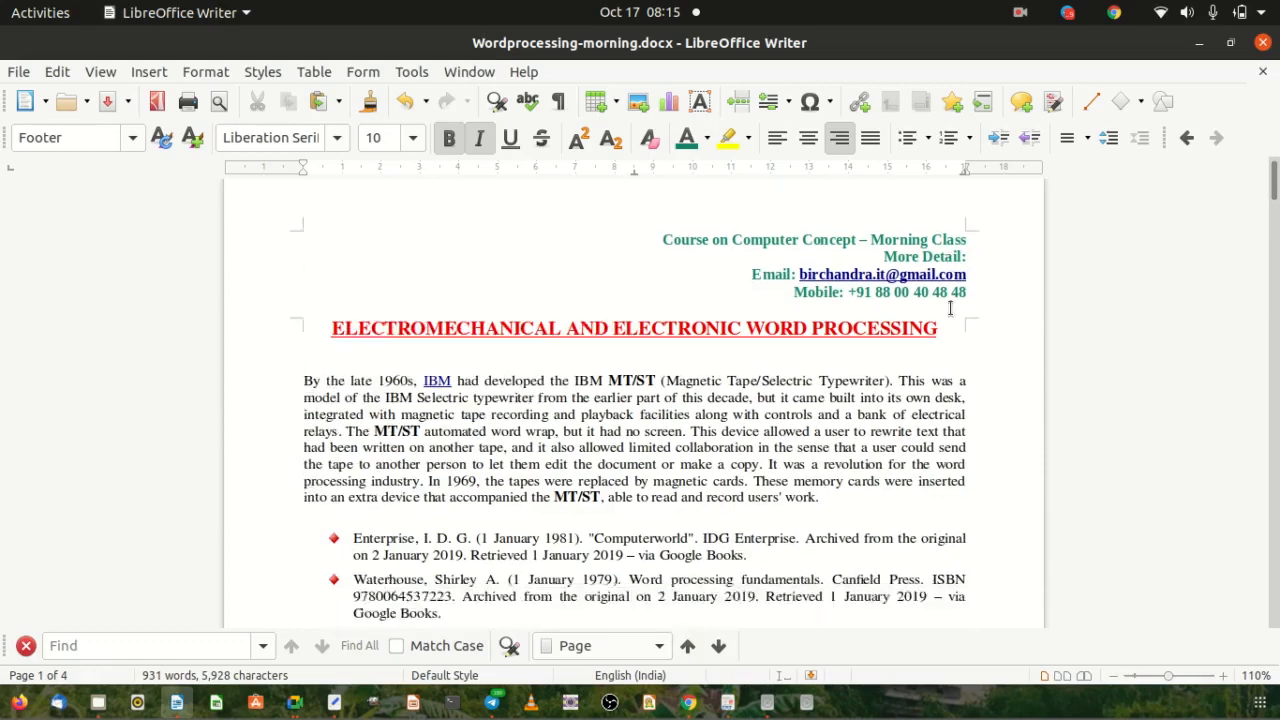
{"action": "scroll", "coordinate": [950, 312], "scroll_direction": "down", "scroll_amount": 4}
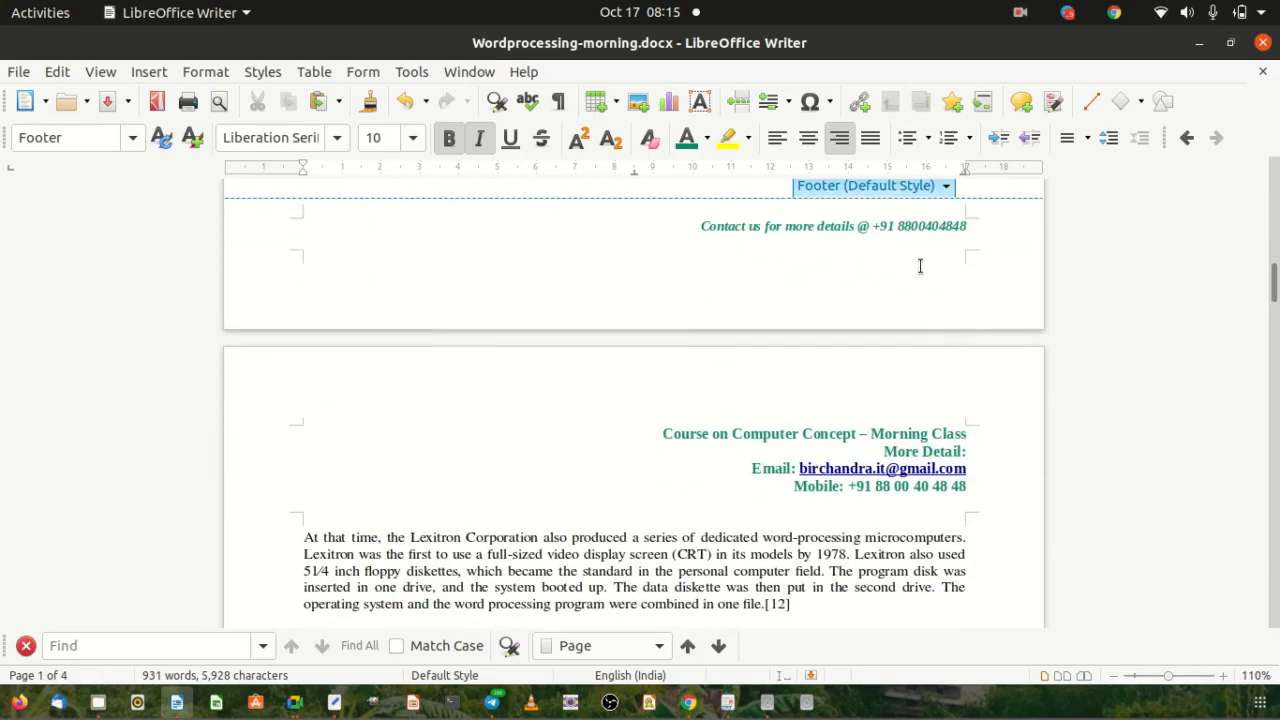
{"action": "left_click", "coordinate": [945, 187]}
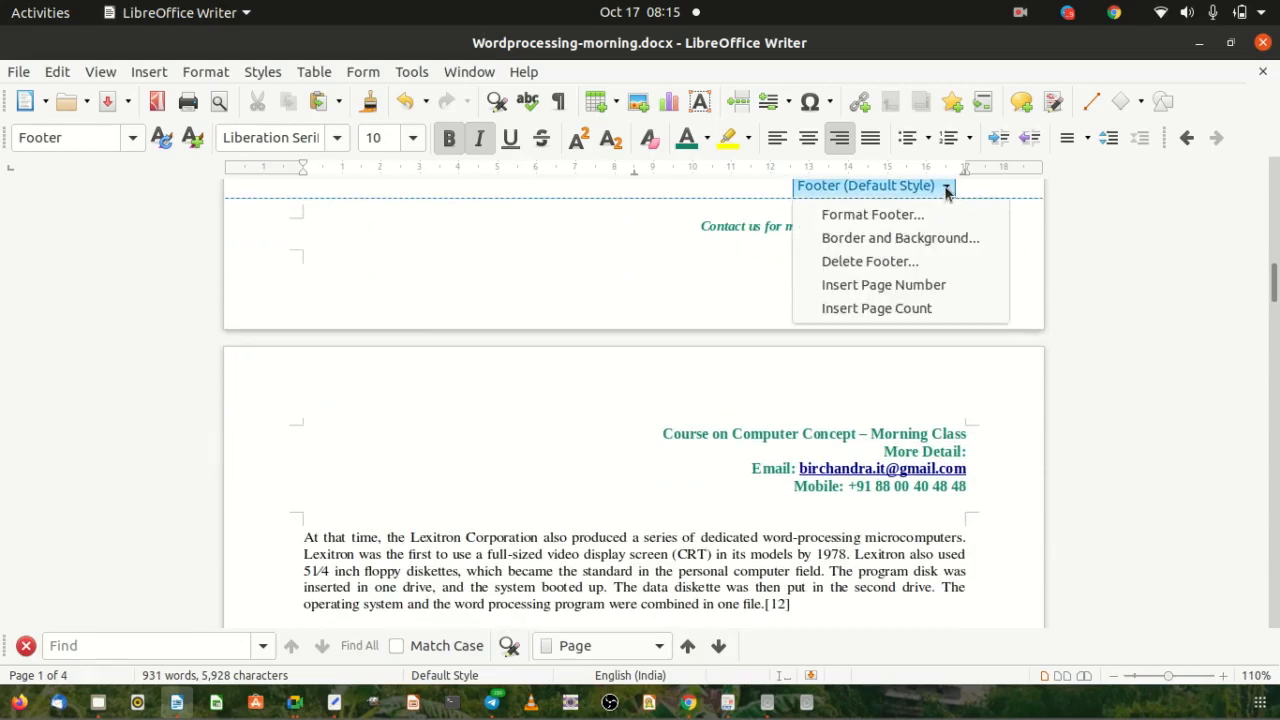
Insert the page number field on its own footer line, preceded by 'Page No'.
{"action": "left_click", "coordinate": [864, 286]}
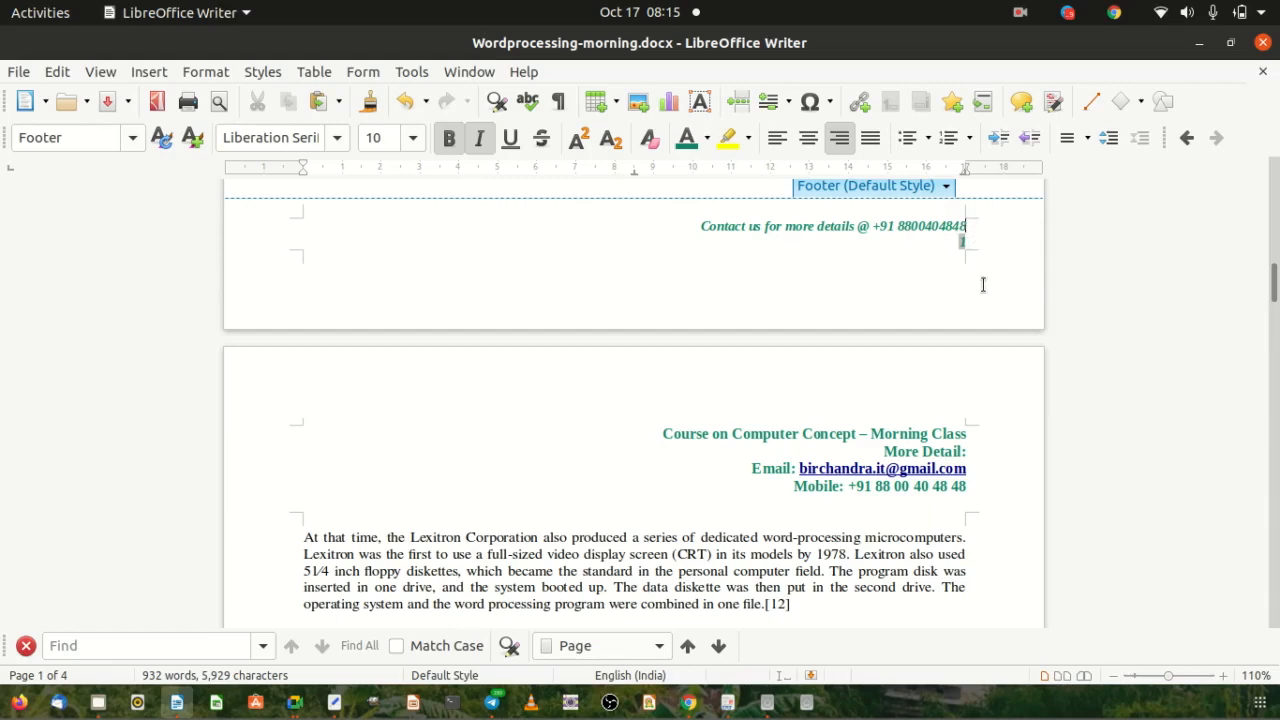
{"action": "key", "text": "Return"}
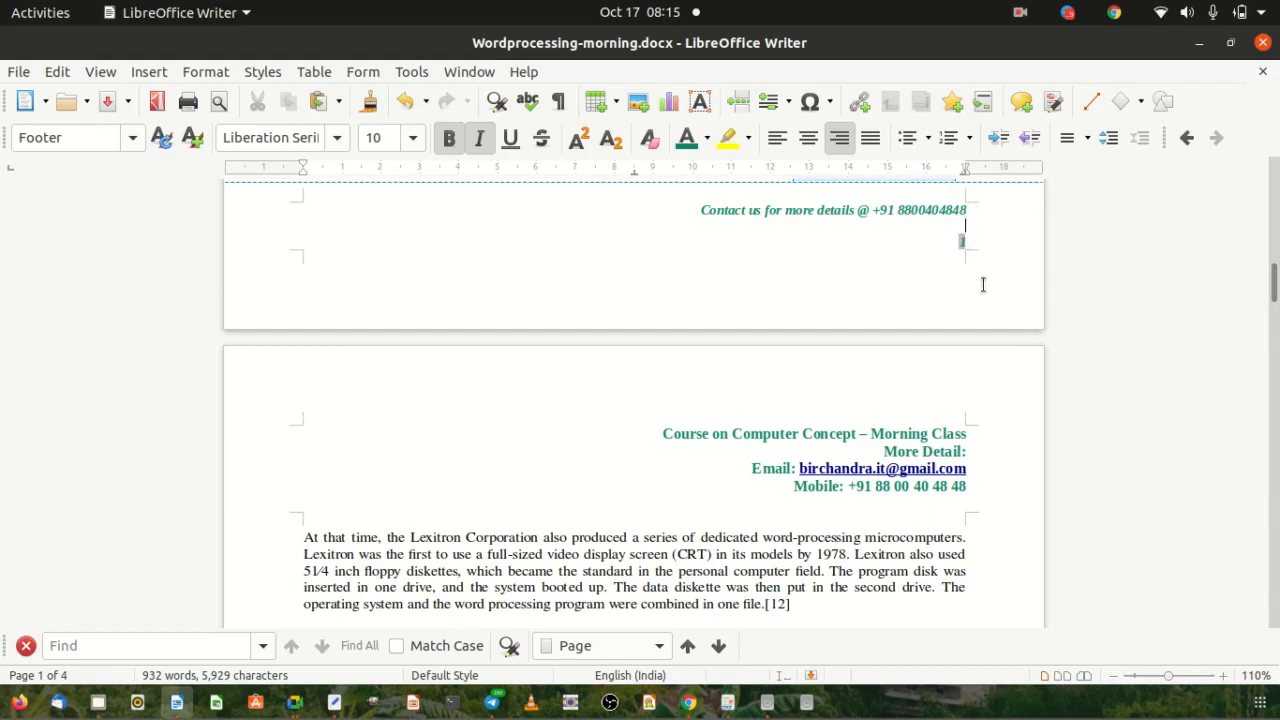
{"action": "left_click", "coordinate": [702, 210]}
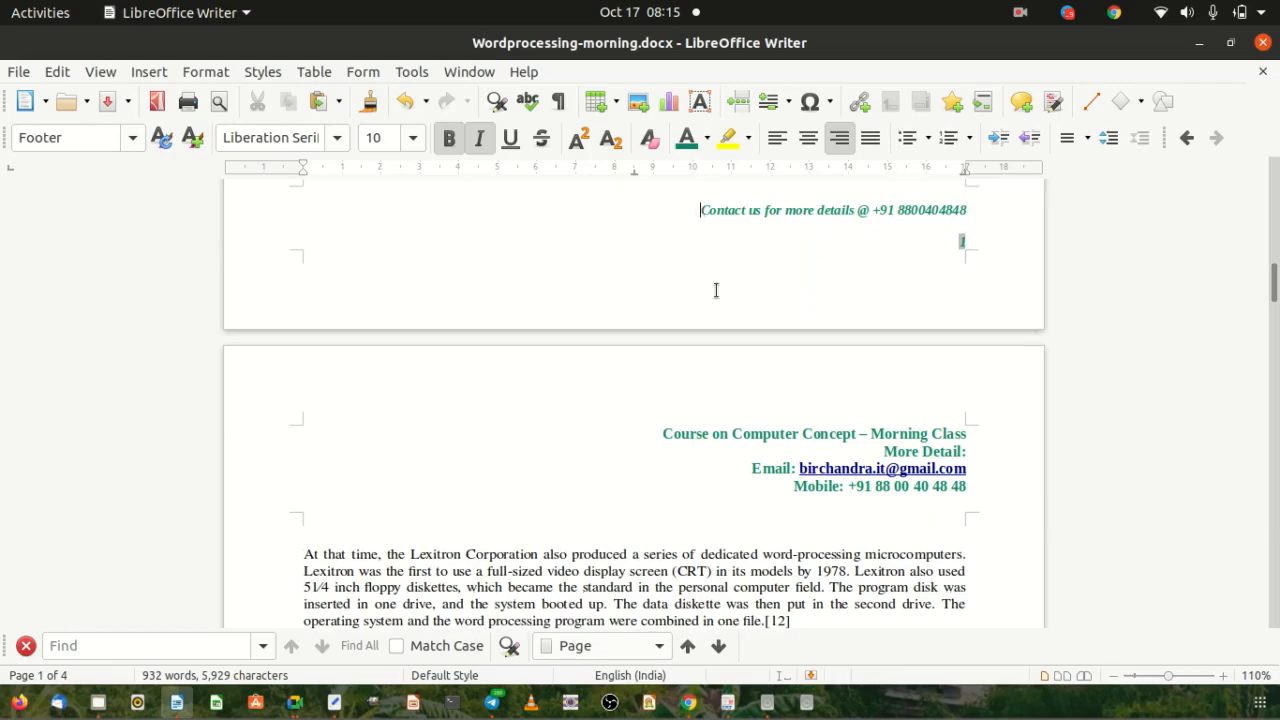
{"action": "left_click", "coordinate": [935, 242]}
{"action": "type", "text": "ge No"}
Scroll through the pages to see the footers read Page No 1 through 4.
{"action": "scroll", "coordinate": [983, 414], "scroll_direction": "down", "scroll_amount": 15}
{"action": "scroll", "coordinate": [987, 407], "scroll_direction": "down", "scroll_amount": 1}
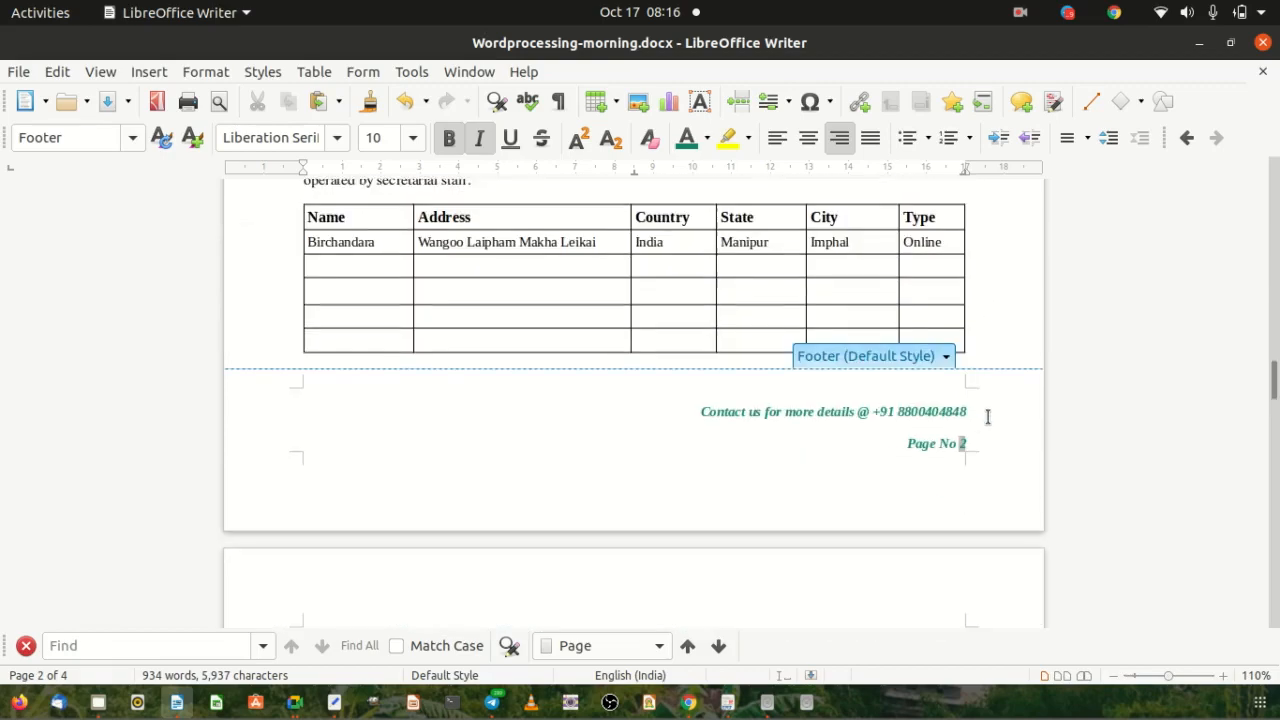
{"action": "scroll", "coordinate": [951, 446], "scroll_direction": "down", "scroll_amount": 12}
{"action": "scroll", "coordinate": [832, 418], "scroll_direction": "down", "scroll_amount": 12}
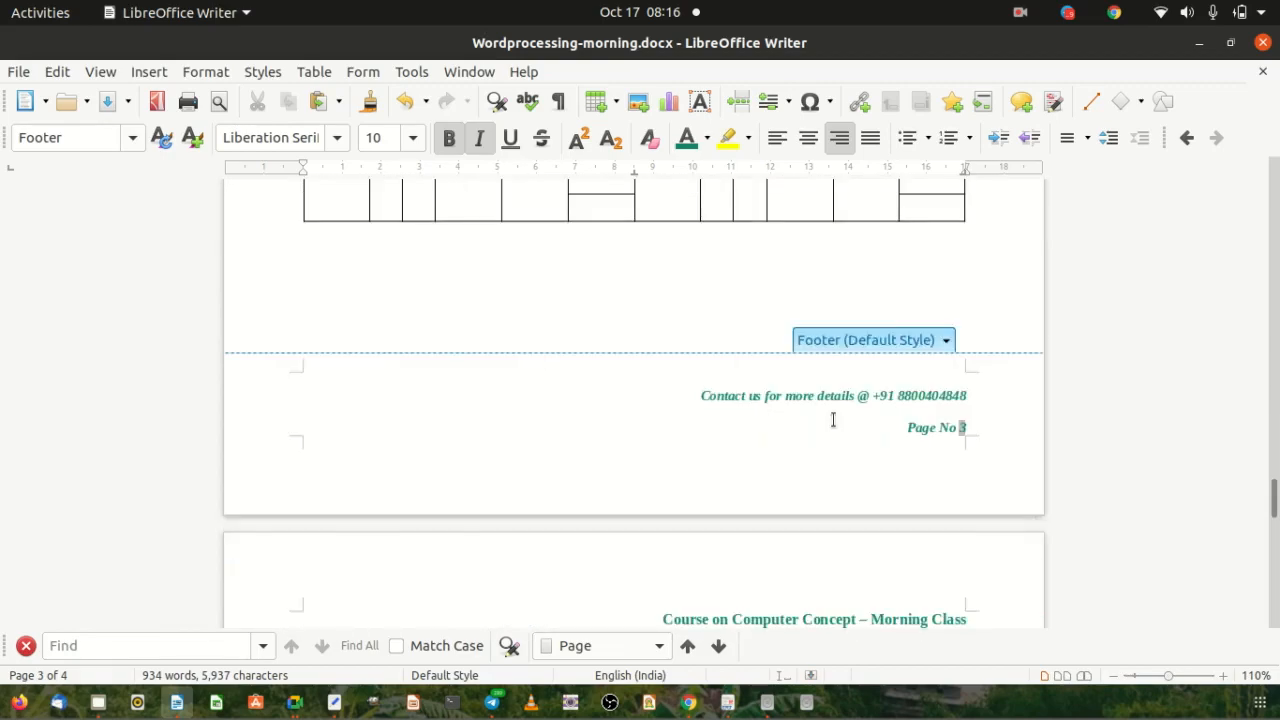
{"action": "scroll", "coordinate": [874, 437], "scroll_direction": "down", "scroll_amount": 6}
{"action": "scroll", "coordinate": [810, 441], "scroll_direction": "down", "scroll_amount": 10}
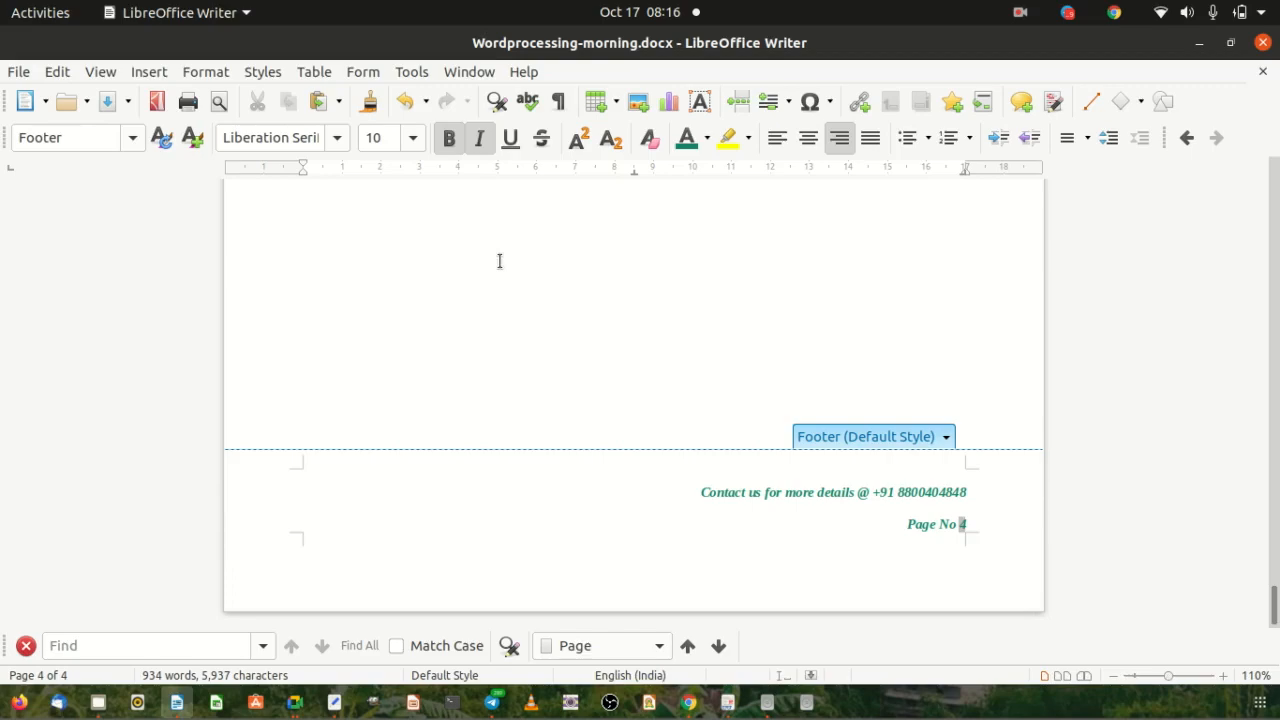
Save the document and look over the footer's options list without choosing anything.
{"action": "left_click", "coordinate": [18, 74]}
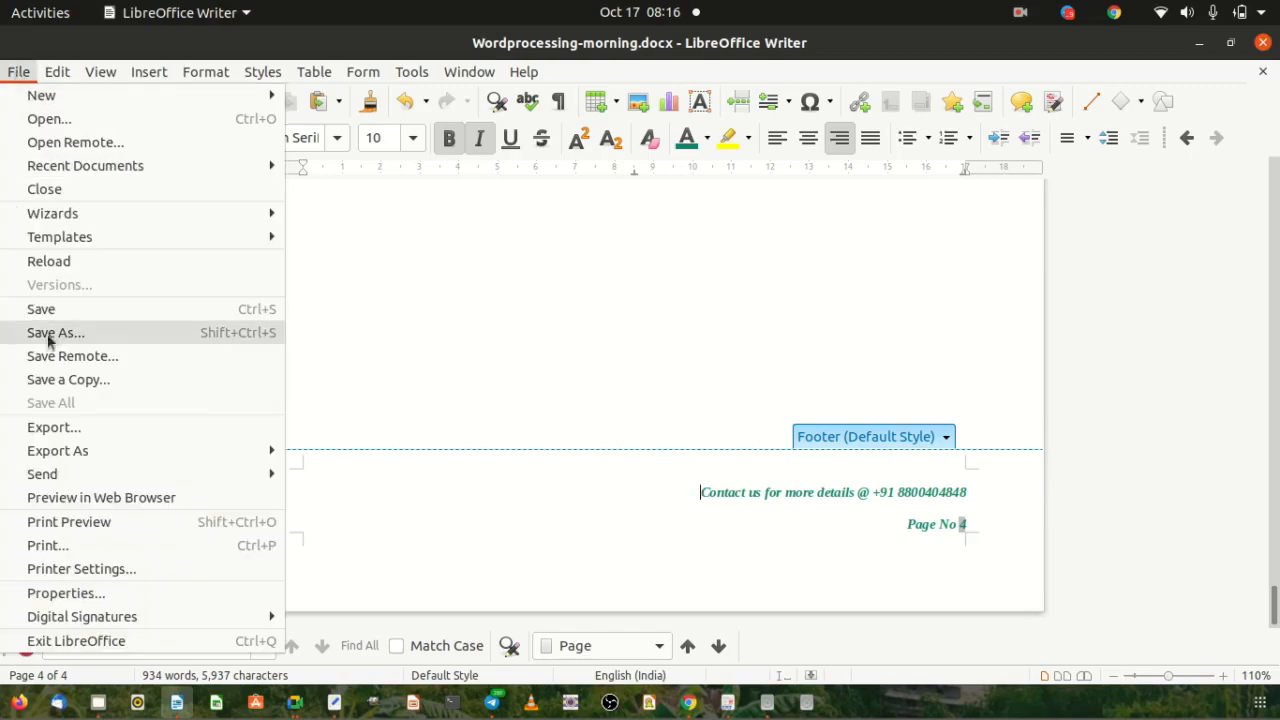
{"action": "left_click", "coordinate": [81, 305]}
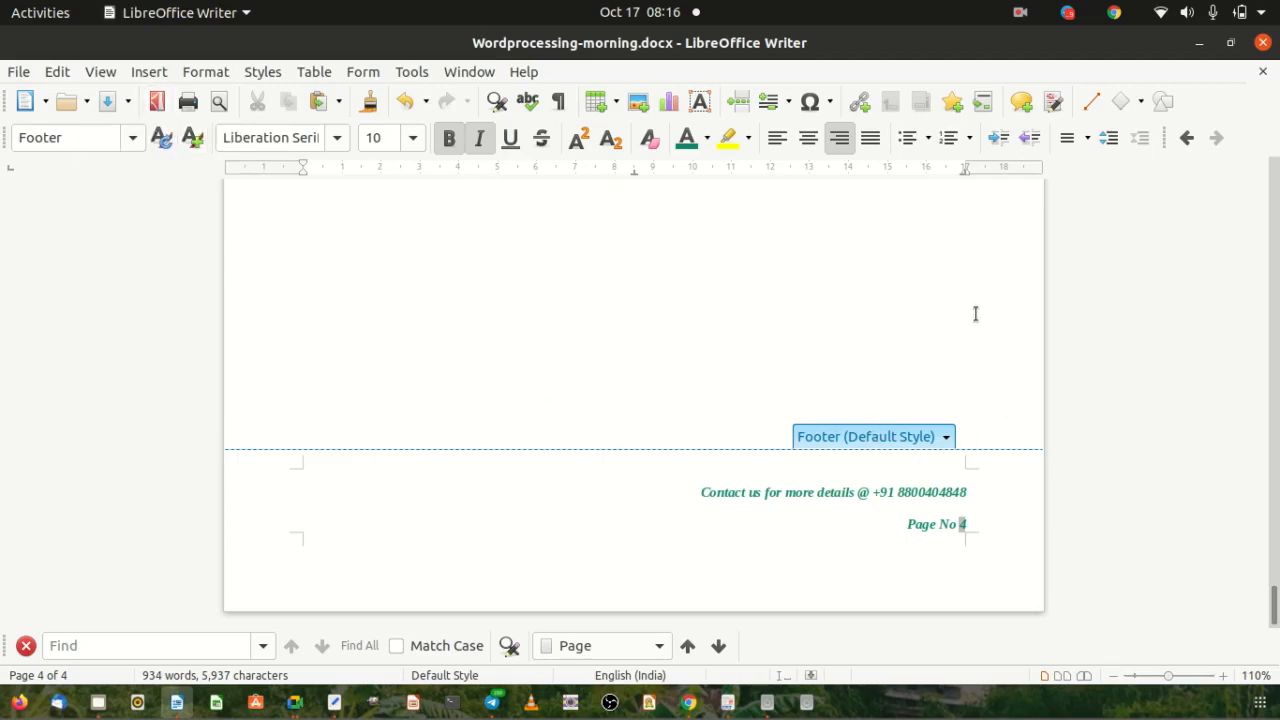
{"action": "left_click", "coordinate": [946, 438]}
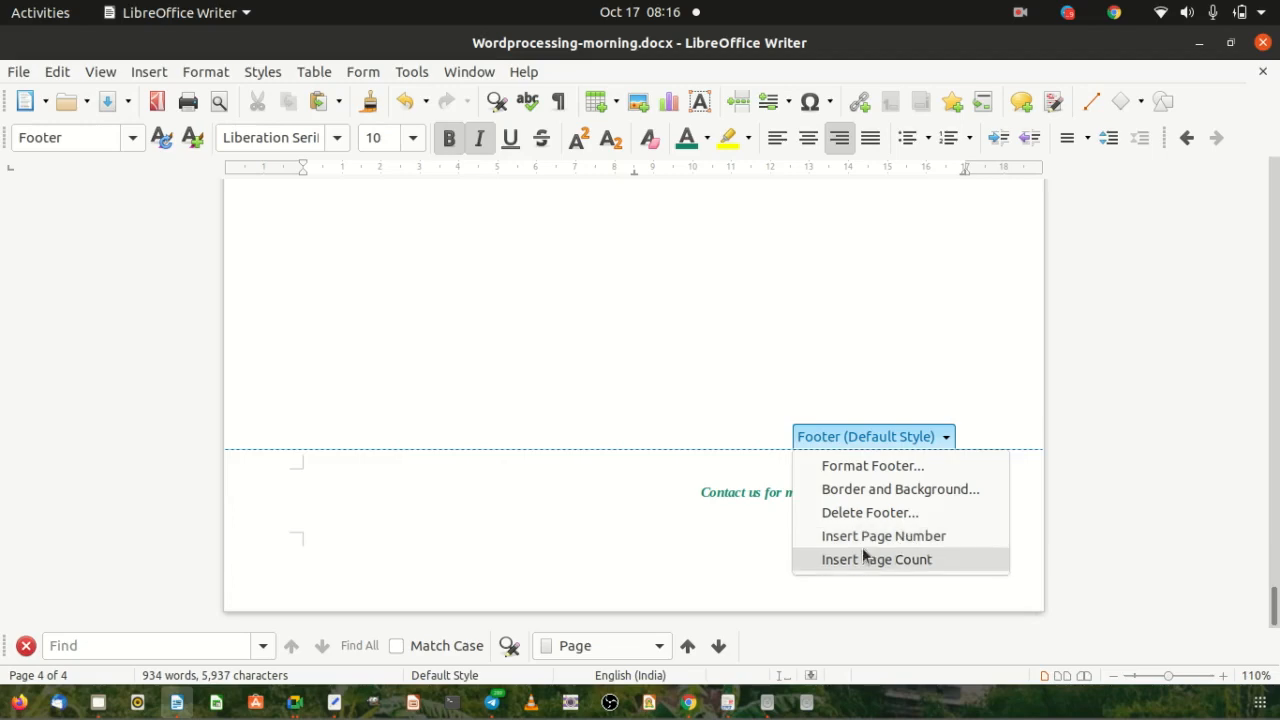
{"action": "left_click", "coordinate": [726, 524]}
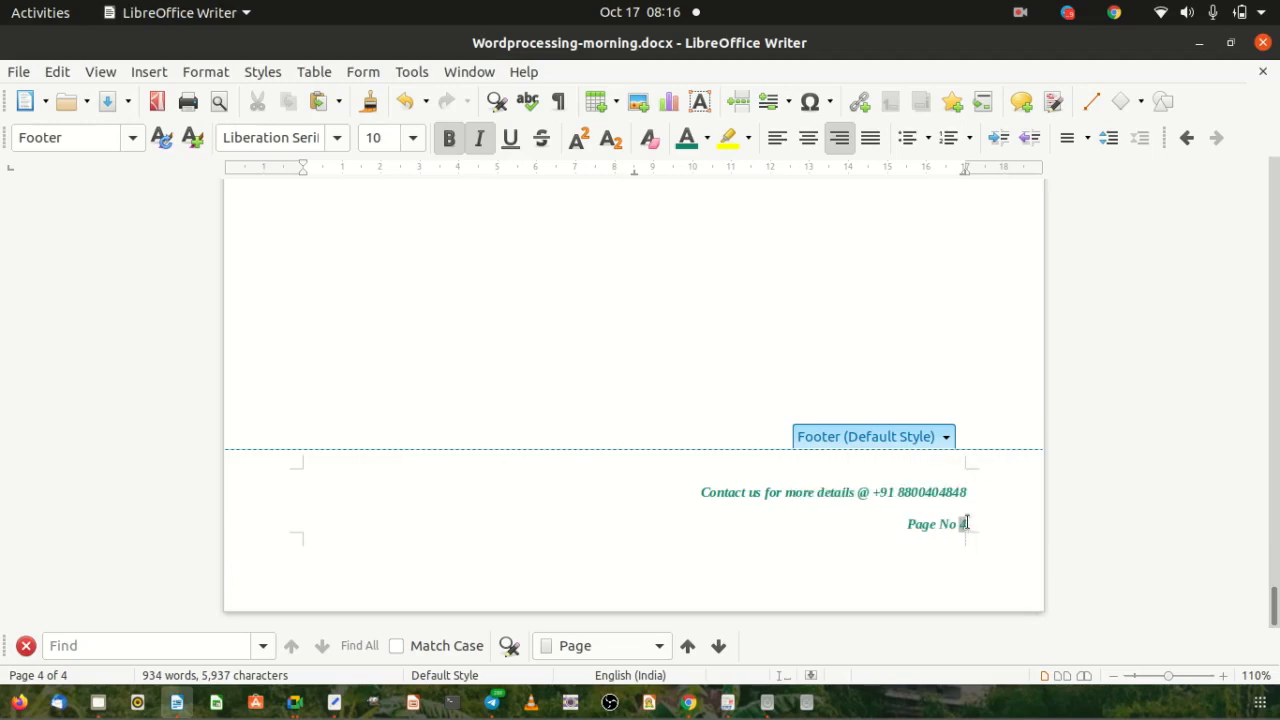
Type 'of' after the page number and insert the Page Count field.
{"action": "type", "text": "of"}
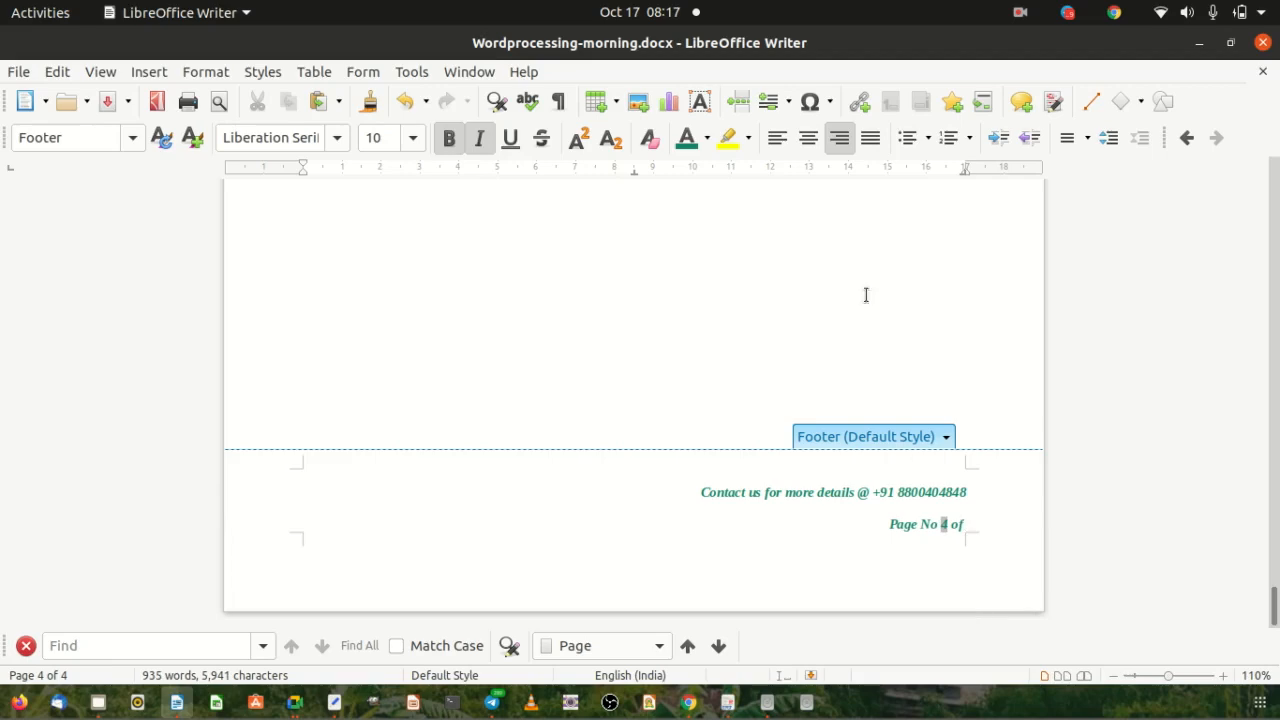
{"action": "left_click", "coordinate": [946, 441]}
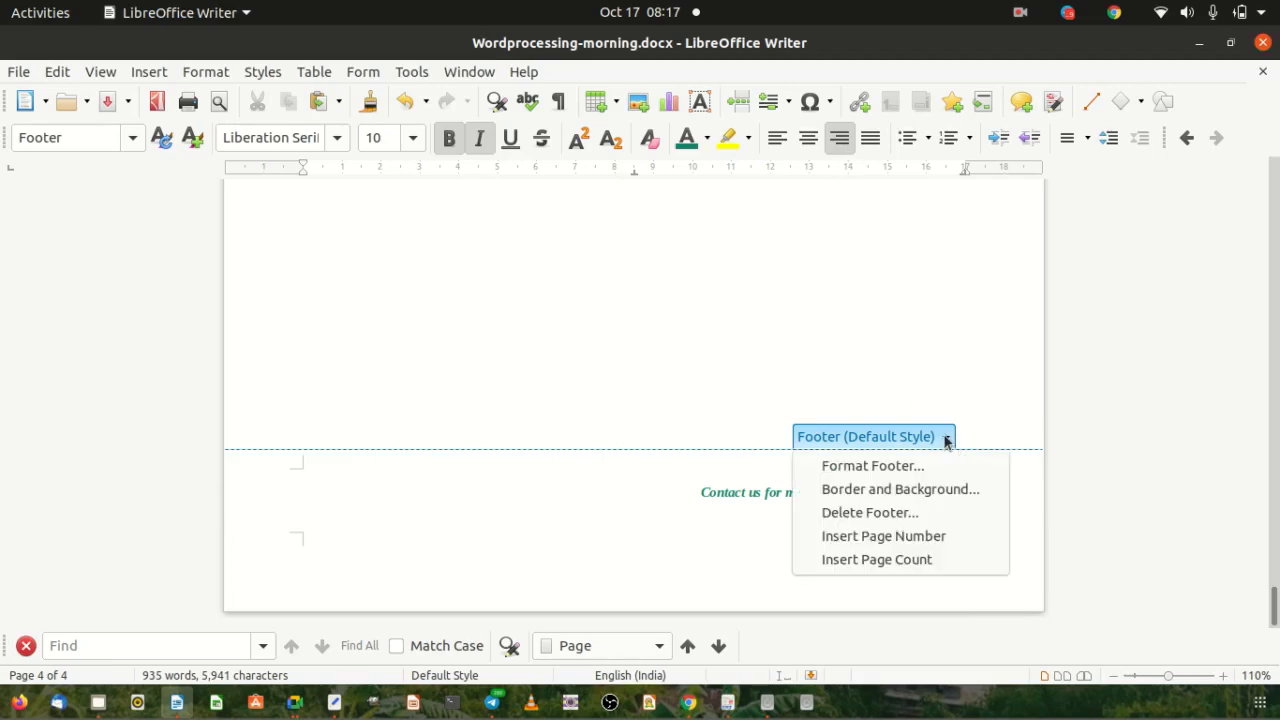
{"action": "left_click", "coordinate": [848, 559]}
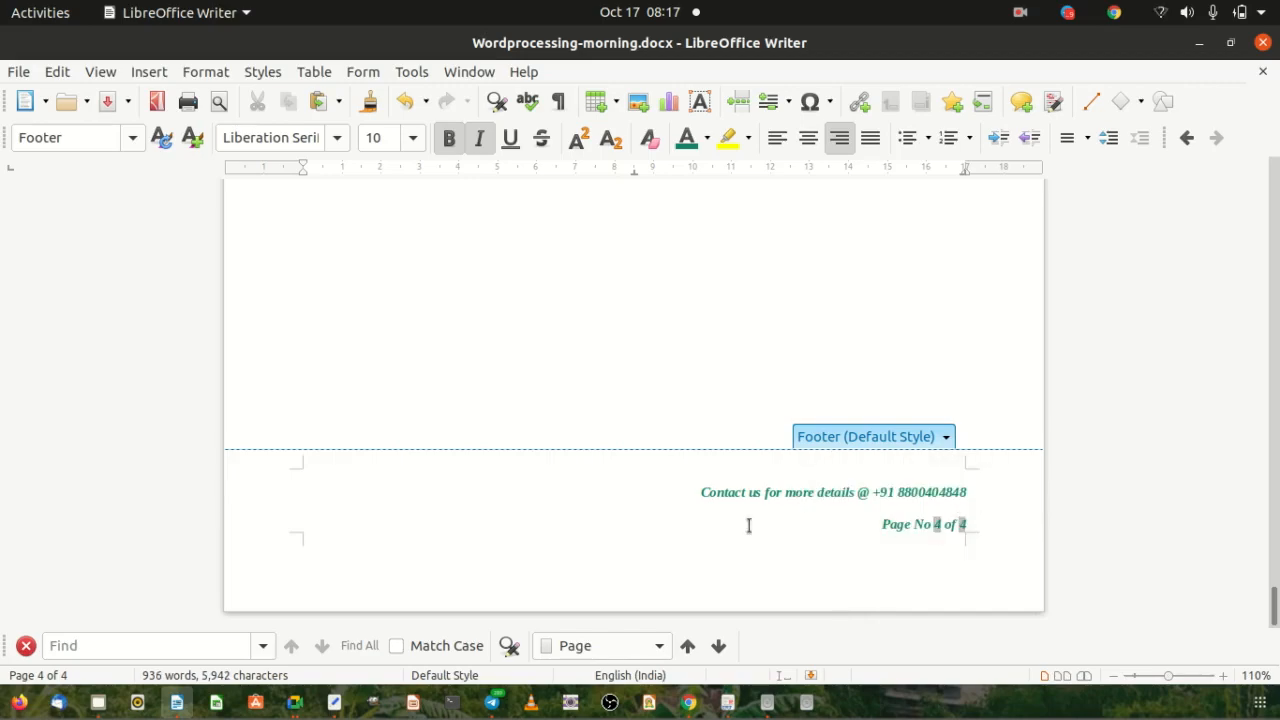
Save the document in its current file after backing out of Save As.
{"action": "left_click", "coordinate": [18, 72]}
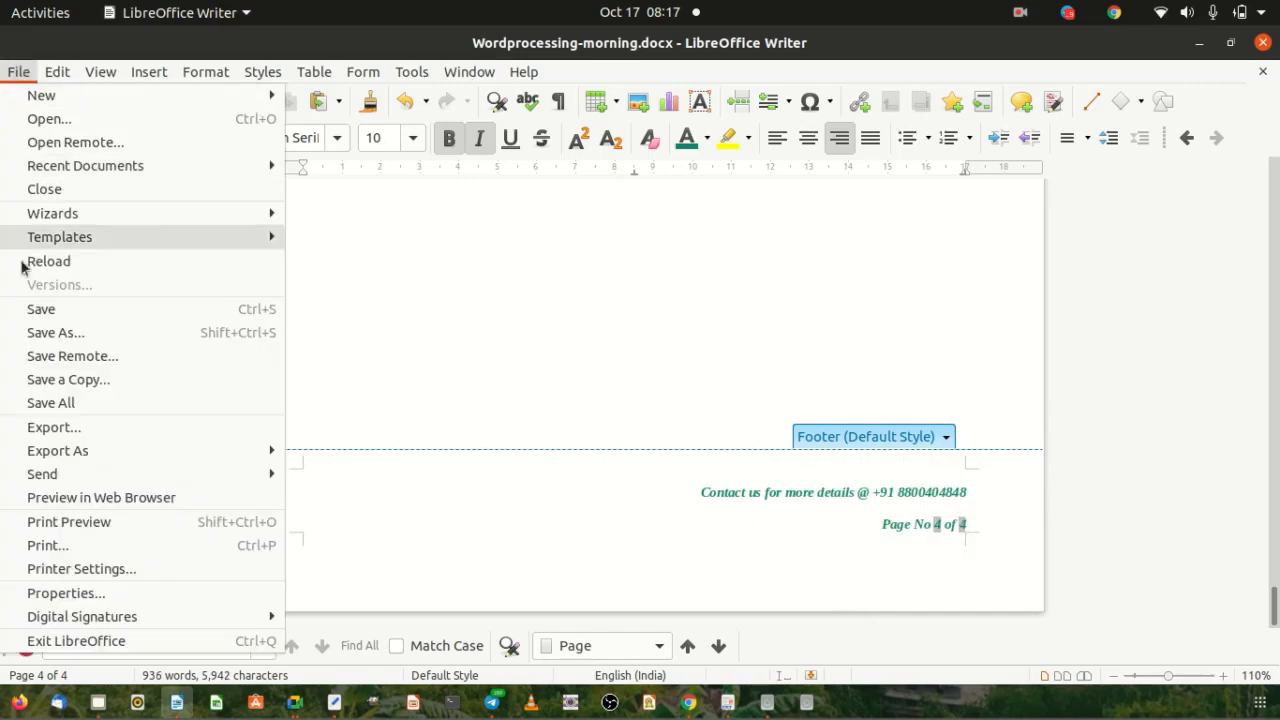
{"action": "left_click", "coordinate": [75, 333]}
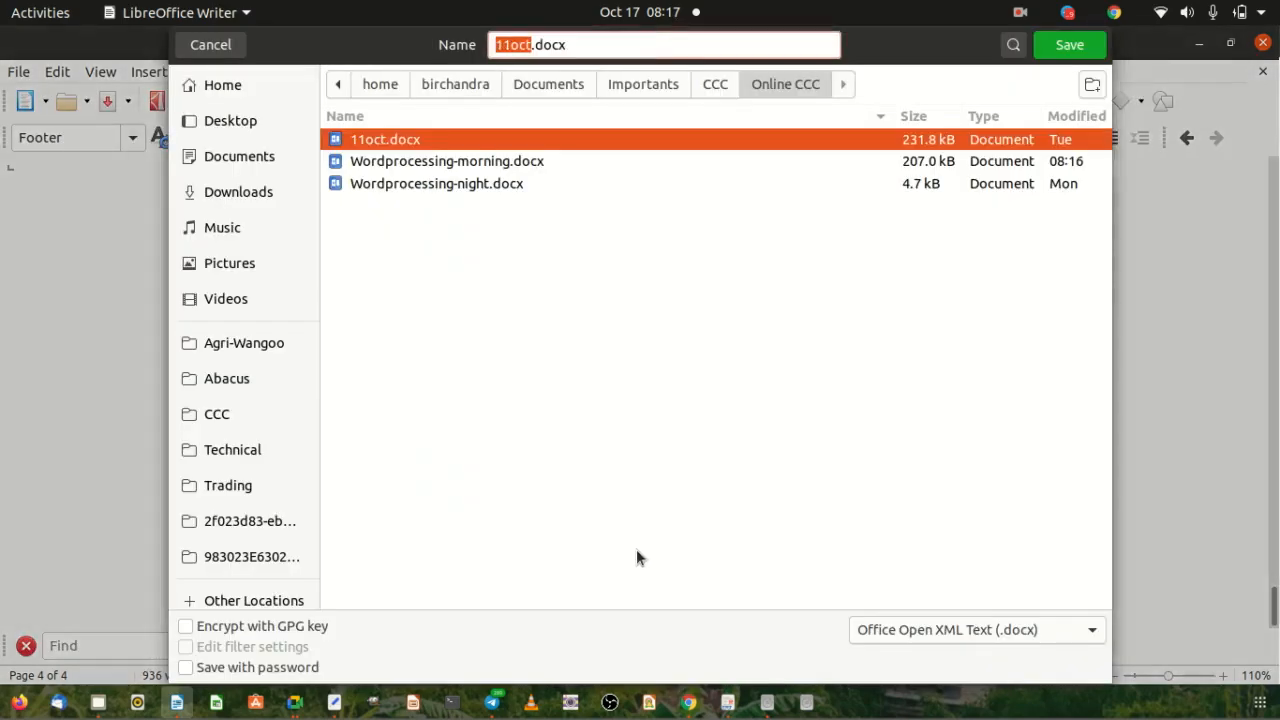
{"action": "left_click", "coordinate": [210, 45]}
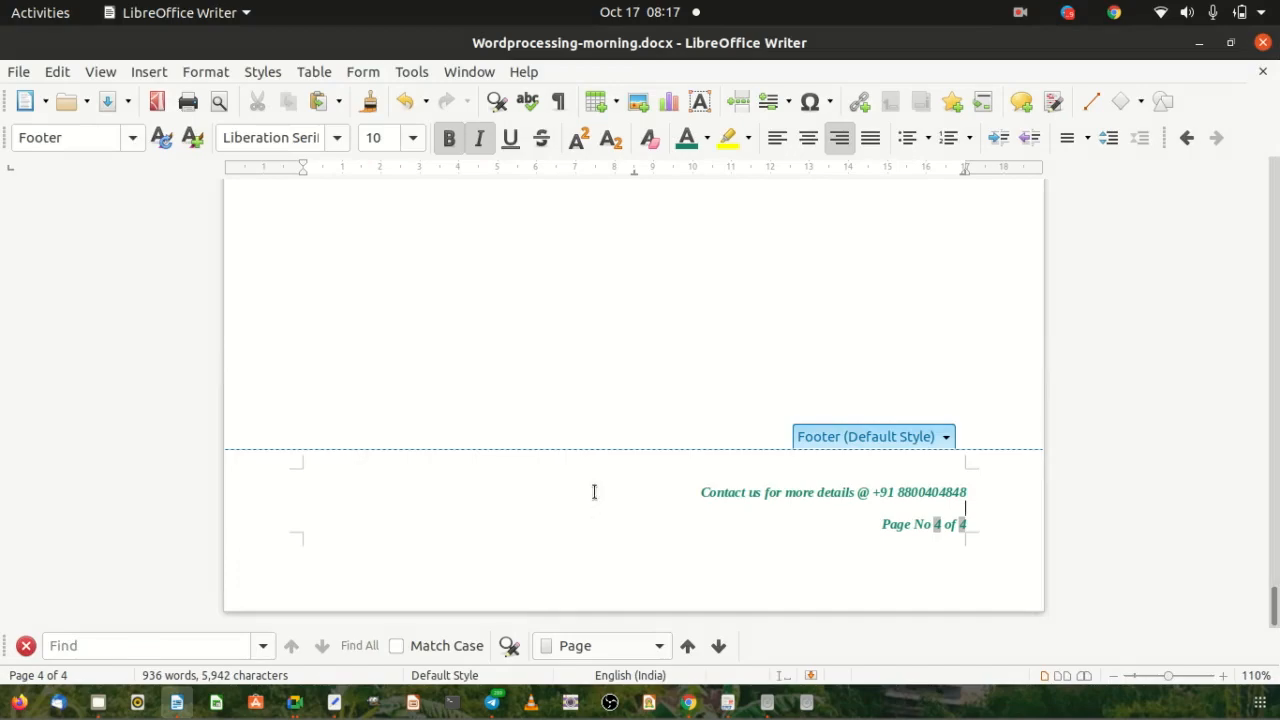
{"action": "left_click", "coordinate": [18, 72]}
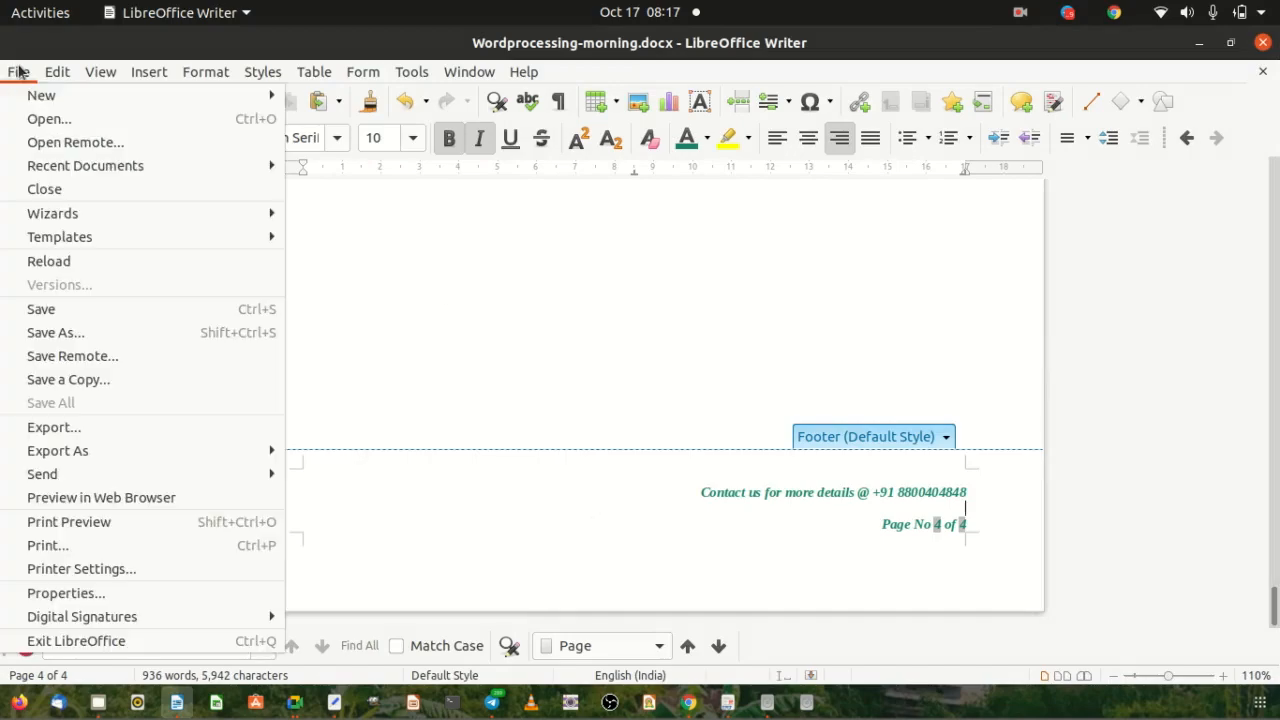
{"action": "left_click", "coordinate": [74, 309]}
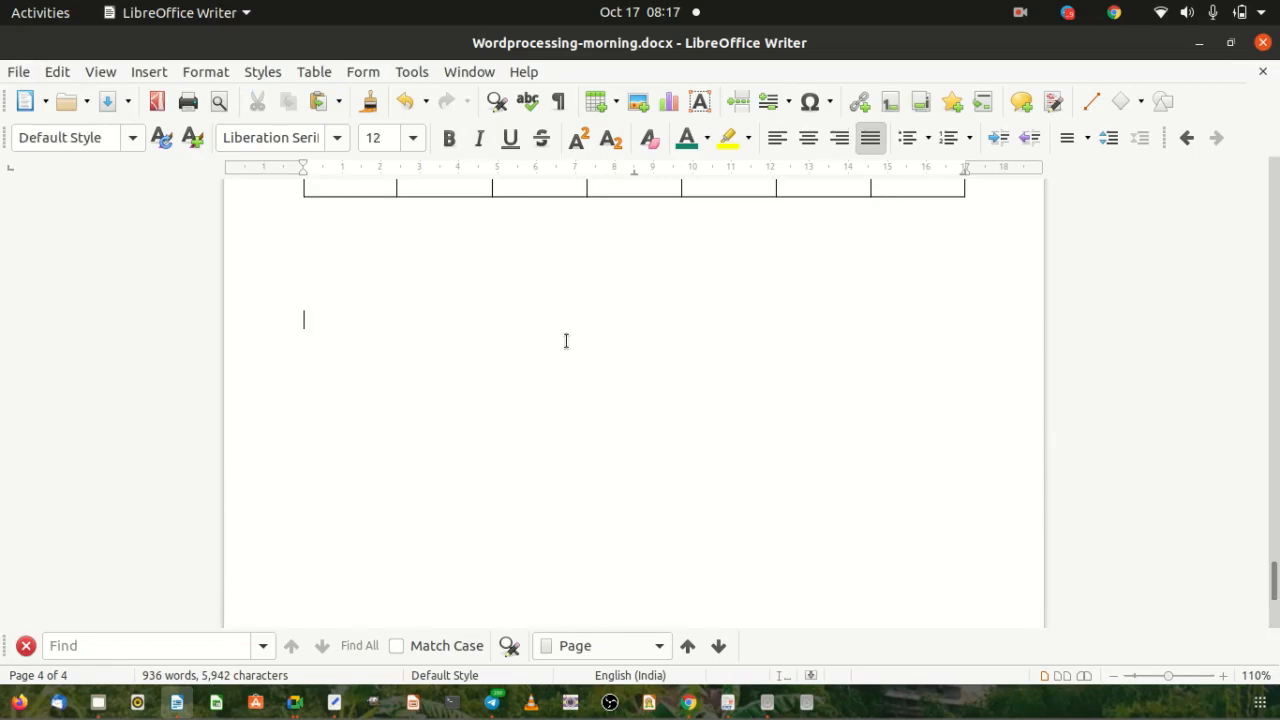
Jump to the top and check footers run from Page No 1 of 4 to 4 of 4.
{"action": "scroll", "coordinate": [826, 389], "scroll_direction": "up", "scroll_amount": 4}
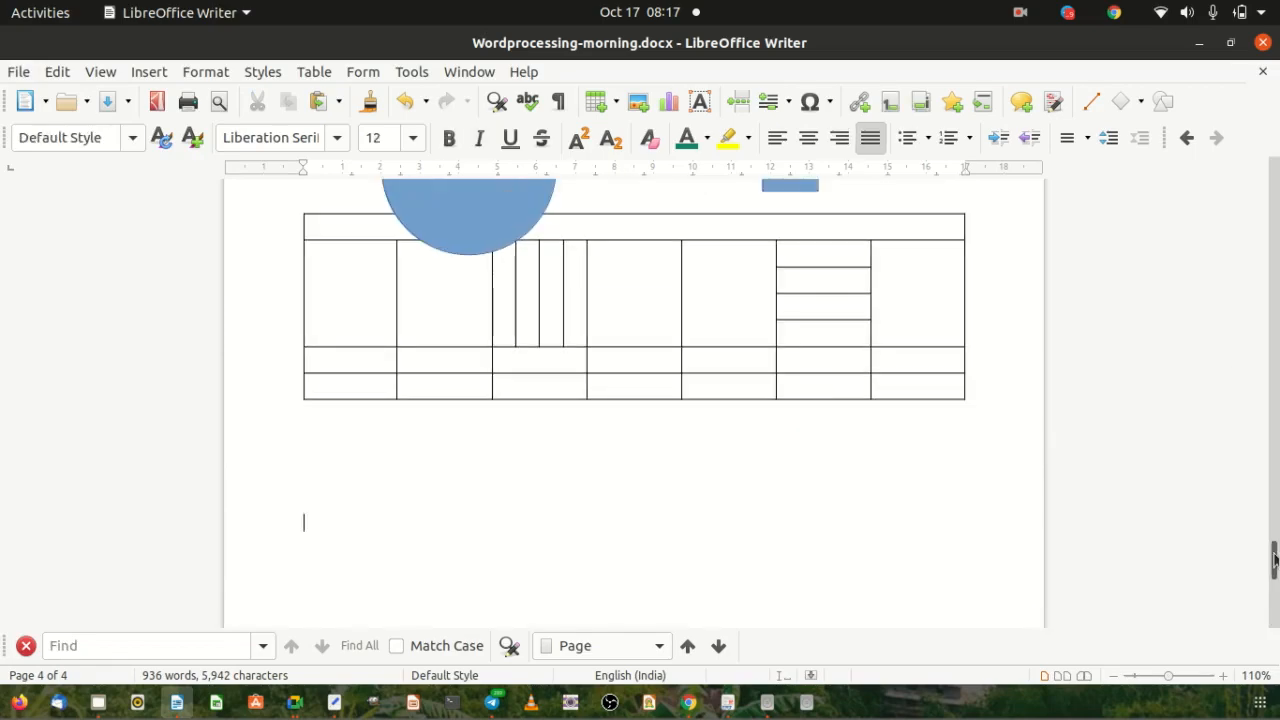
{"action": "key", "text": "ctrl+Home"}
{"action": "scroll", "coordinate": [706, 260], "scroll_direction": "down", "scroll_amount": 6}
{"action": "scroll", "coordinate": [706, 260], "scroll_direction": "down", "scroll_amount": 12}
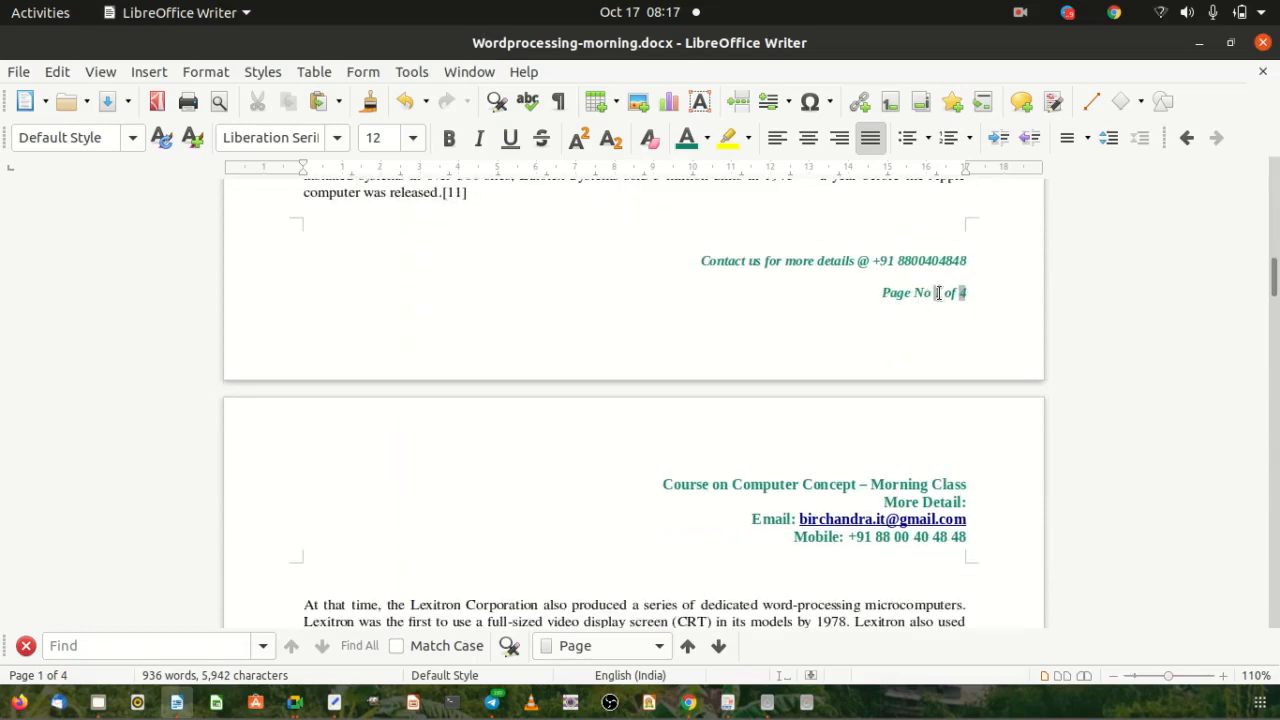
{"action": "left_click", "coordinate": [969, 293]}
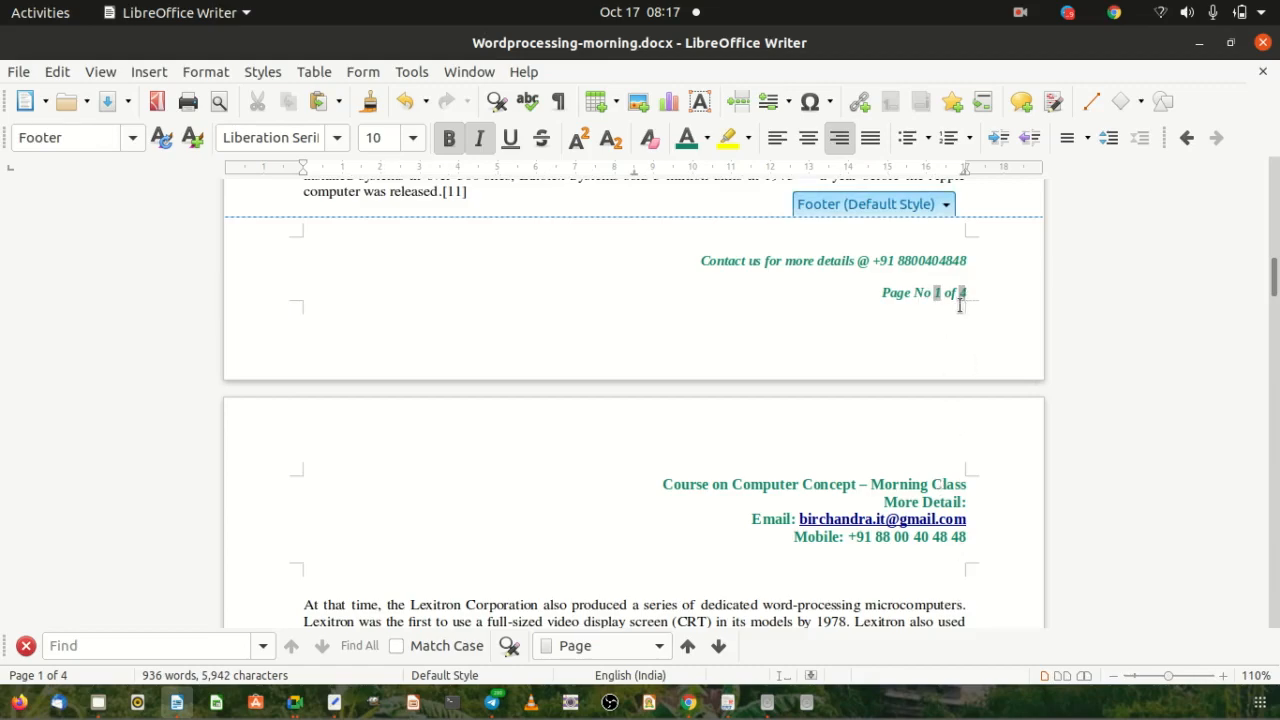
{"action": "scroll", "coordinate": [972, 365], "scroll_direction": "down", "scroll_amount": 6}
{"action": "scroll", "coordinate": [971, 363], "scroll_direction": "up", "scroll_amount": 10}
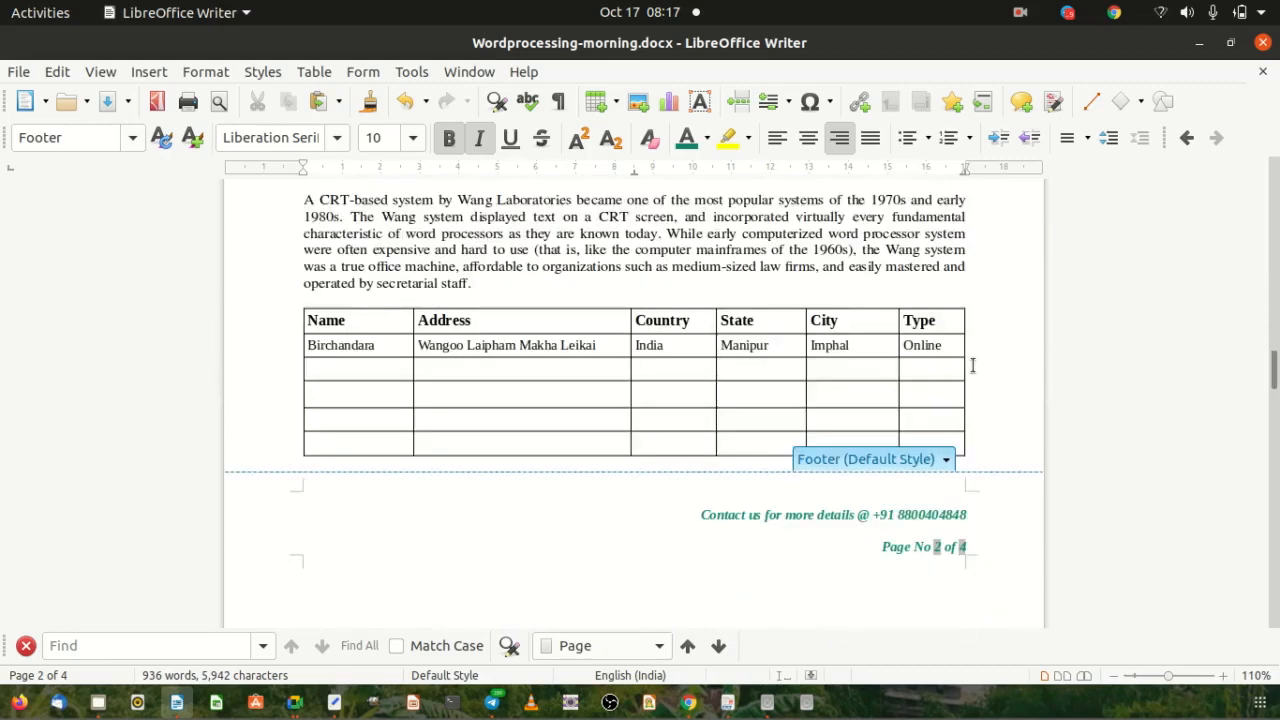
{"action": "scroll", "coordinate": [966, 363], "scroll_direction": "down", "scroll_amount": 5}
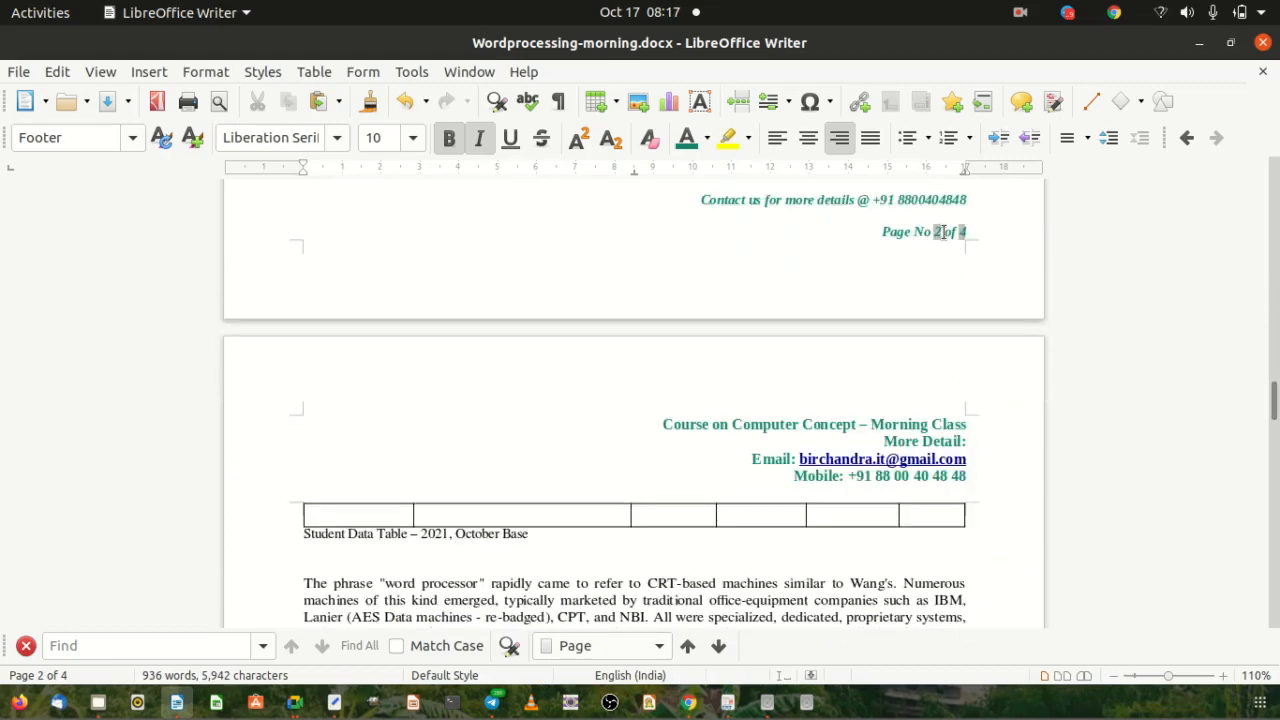
{"action": "scroll", "coordinate": [975, 440], "scroll_direction": "down", "scroll_amount": 15}
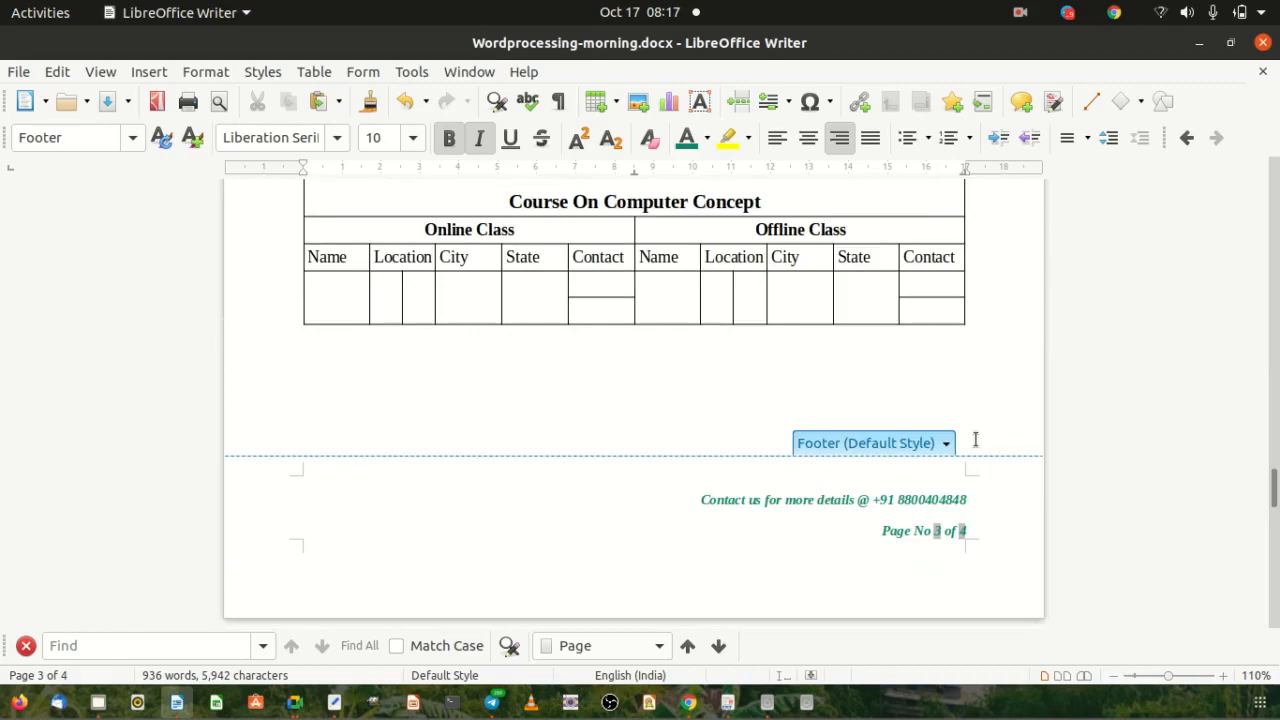
{"action": "scroll", "coordinate": [975, 440], "scroll_direction": "down", "scroll_amount": 15}
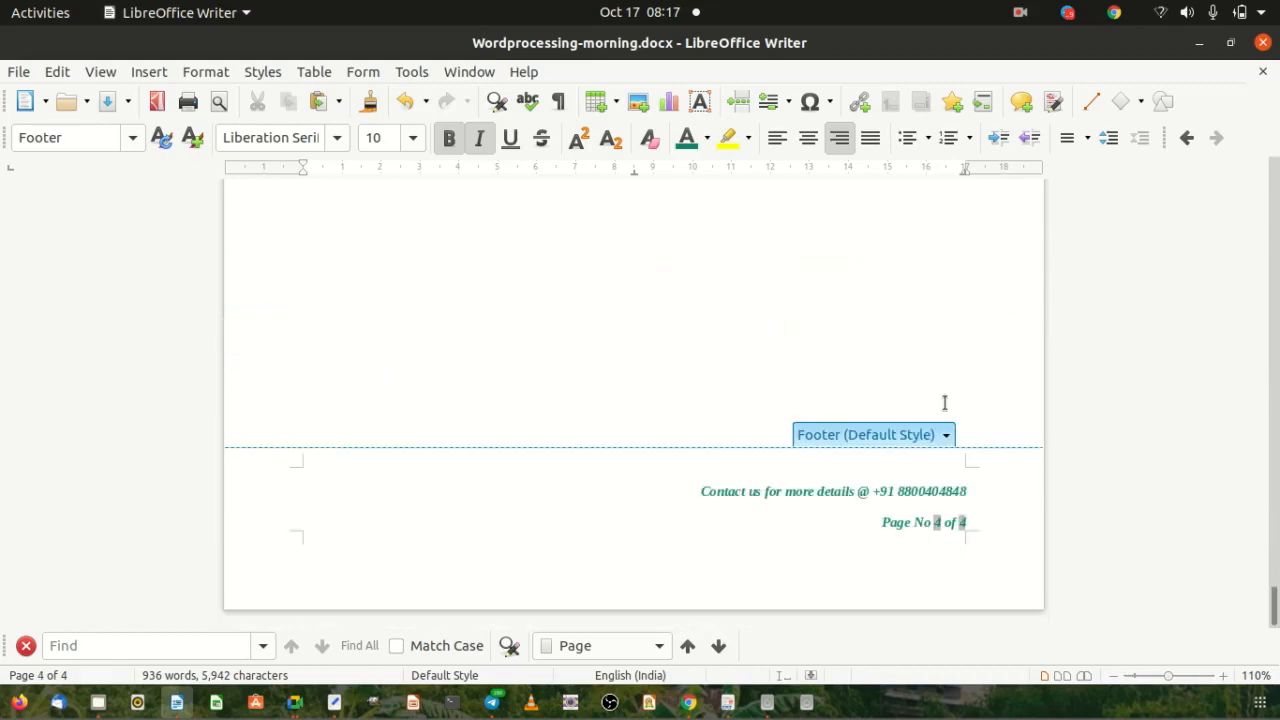
{"action": "scroll", "coordinate": [754, 429], "scroll_direction": "up", "scroll_amount": 5}
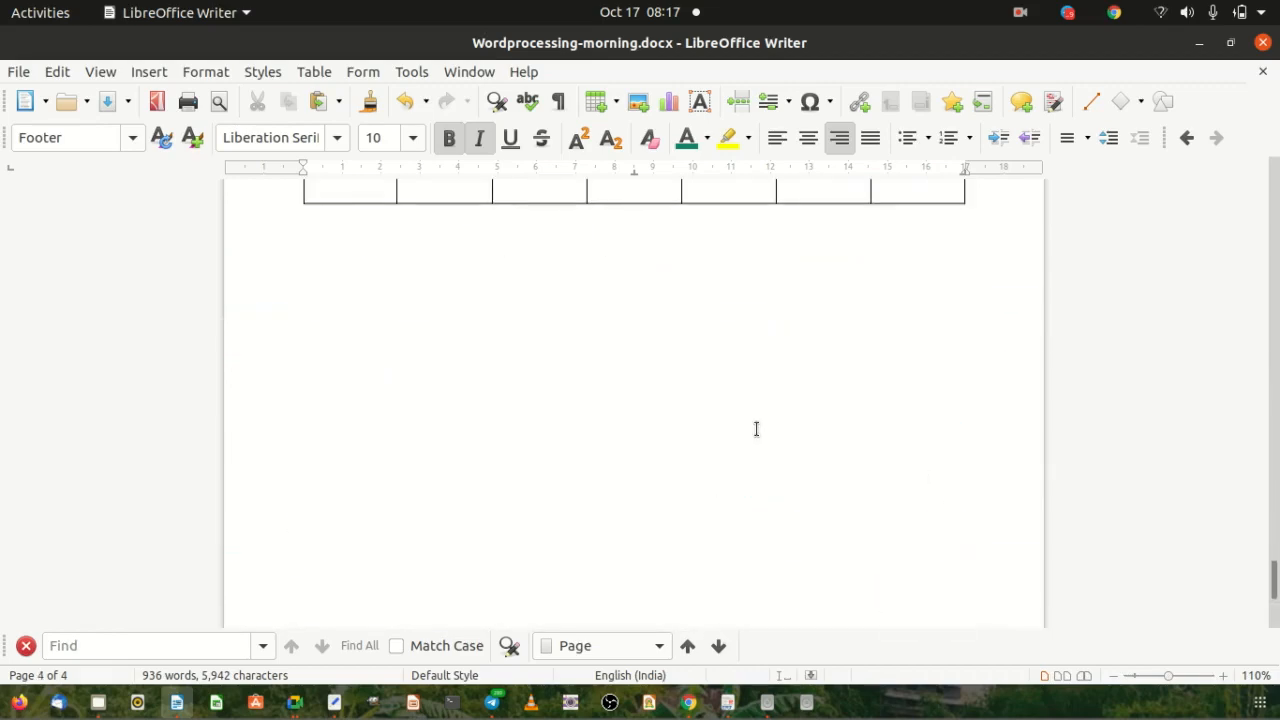
Add a page break below the table, creating page 5 with footer 'Page No 5 of 5'.
{"action": "left_click", "coordinate": [657, 449]}
{"action": "key", "text": "Return"}
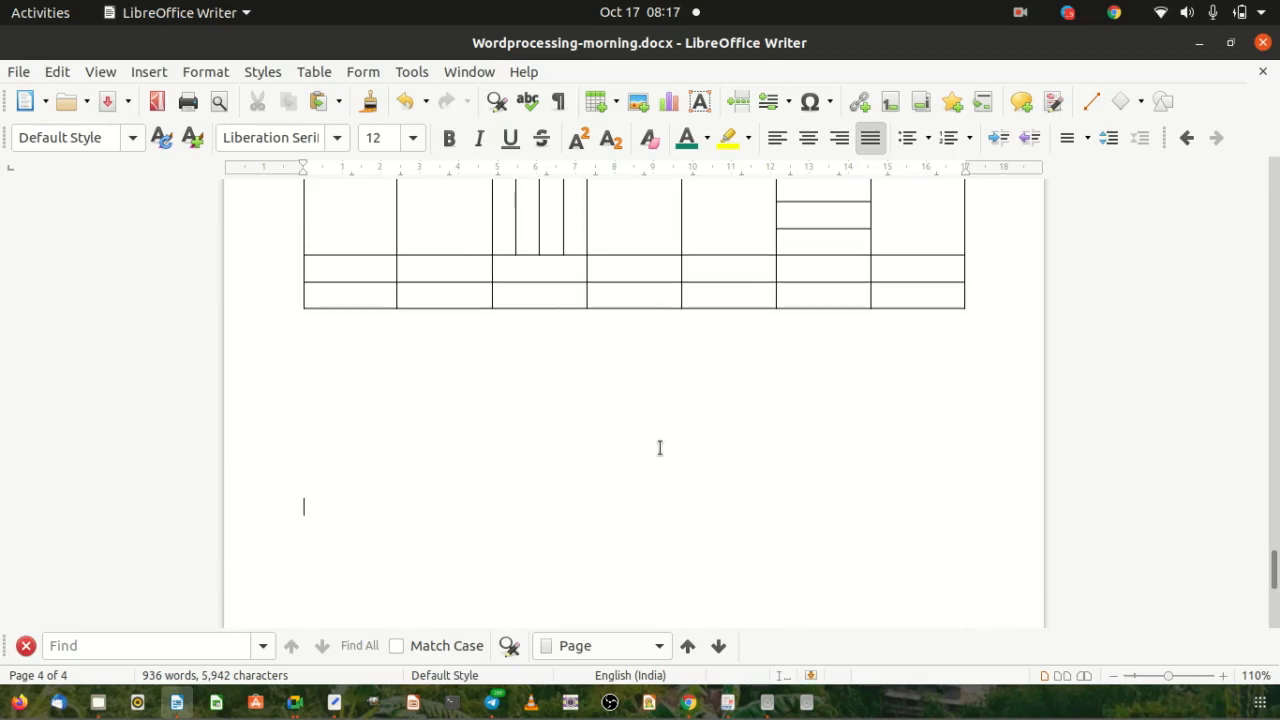
{"action": "scroll", "coordinate": [660, 447], "scroll_direction": "down", "scroll_amount": 2}
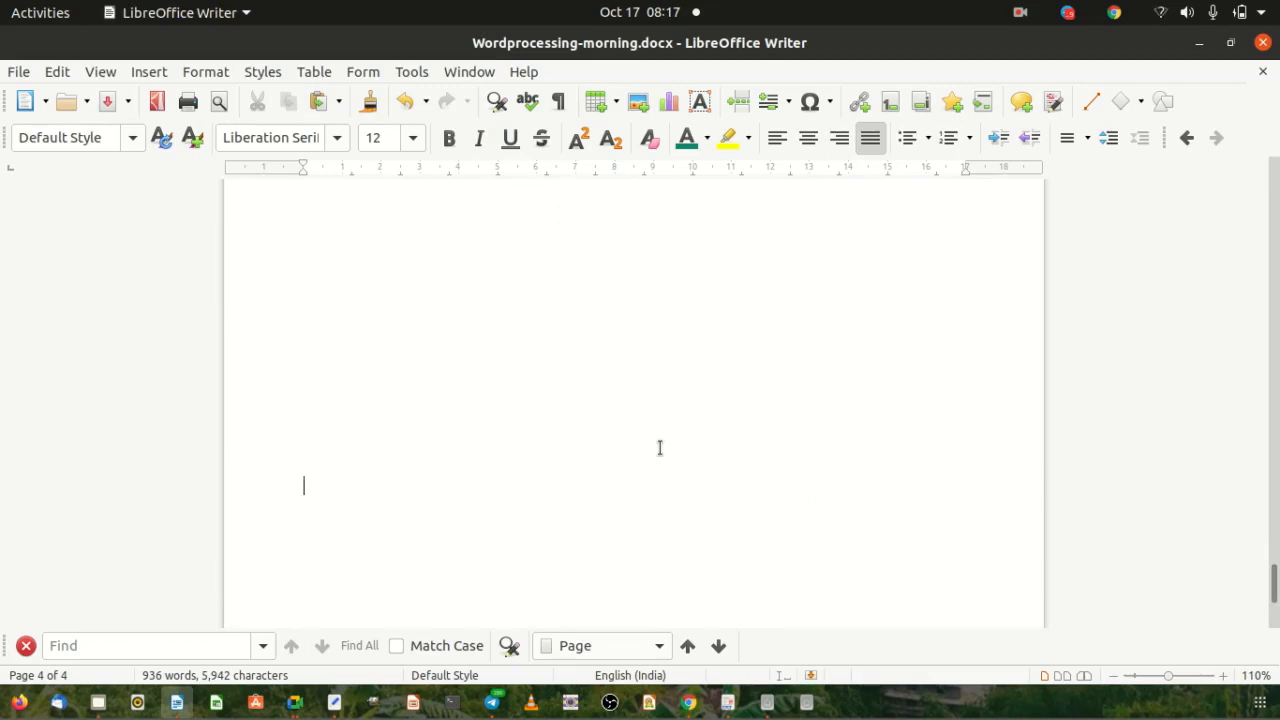
{"action": "scroll", "coordinate": [659, 447], "scroll_direction": "up", "scroll_amount": 2}
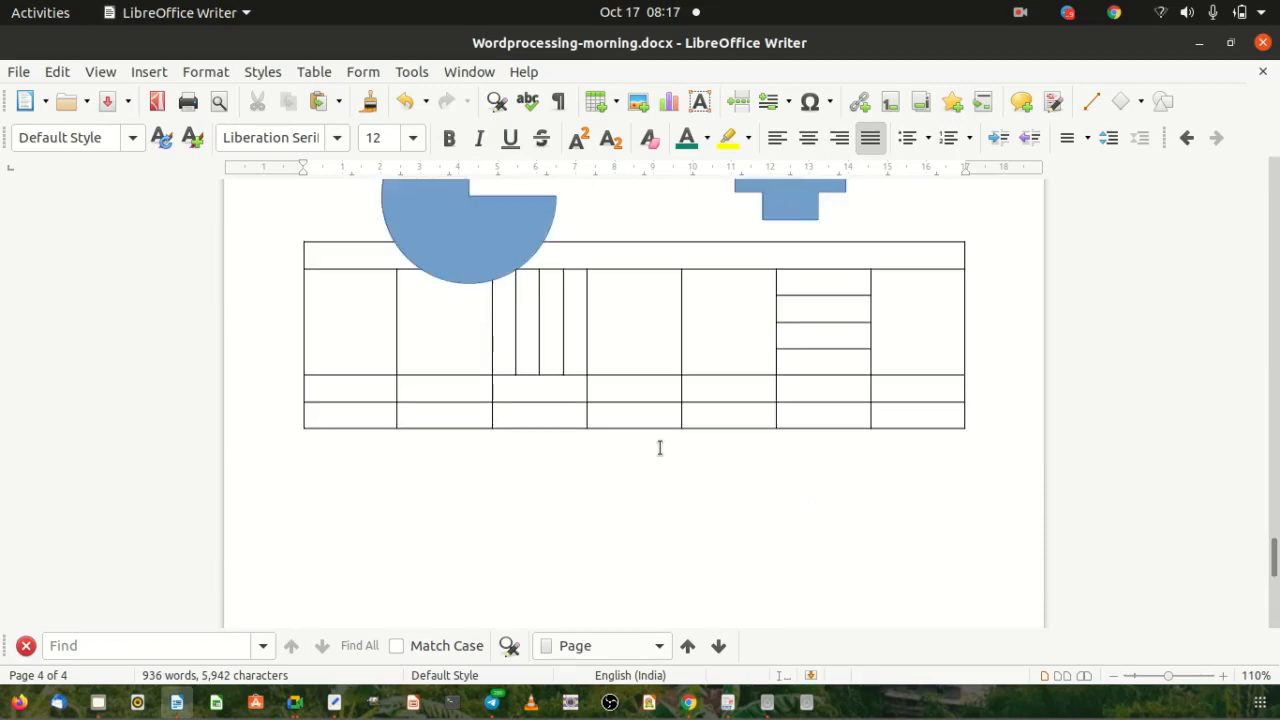
{"action": "scroll", "coordinate": [660, 447], "scroll_direction": "down", "scroll_amount": 6}
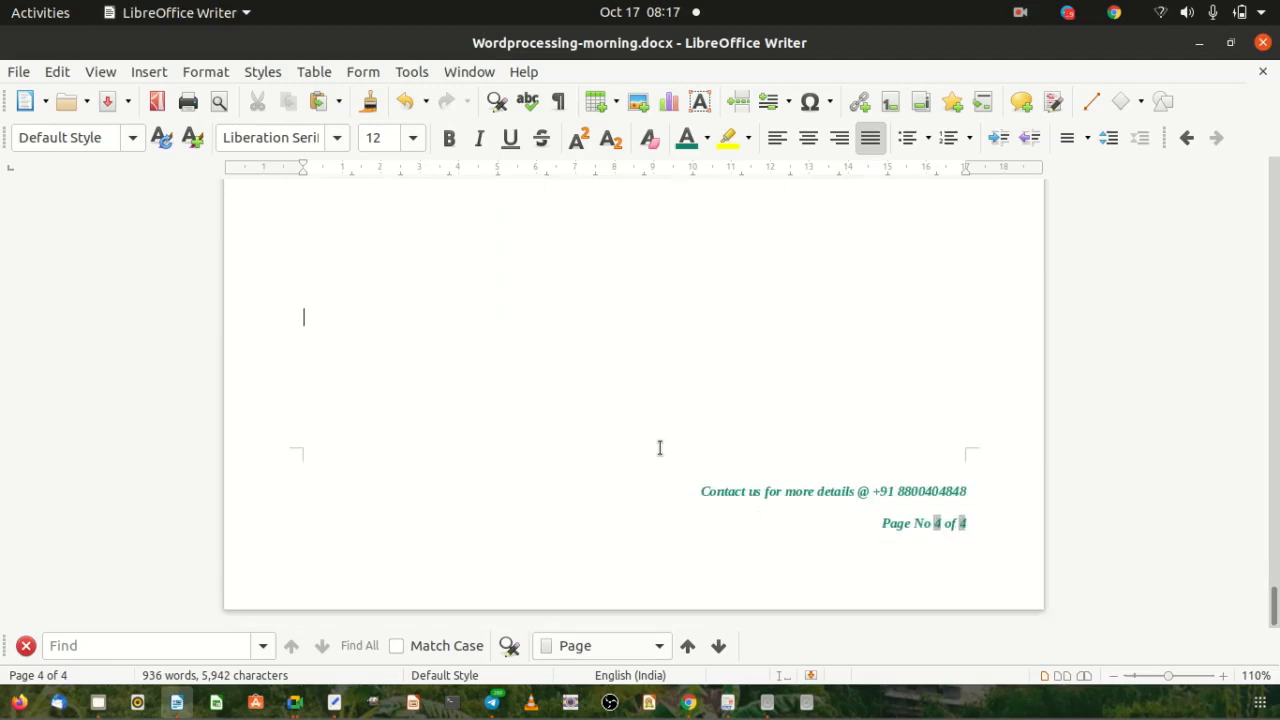
{"action": "key", "text": "ctrl+Return"}
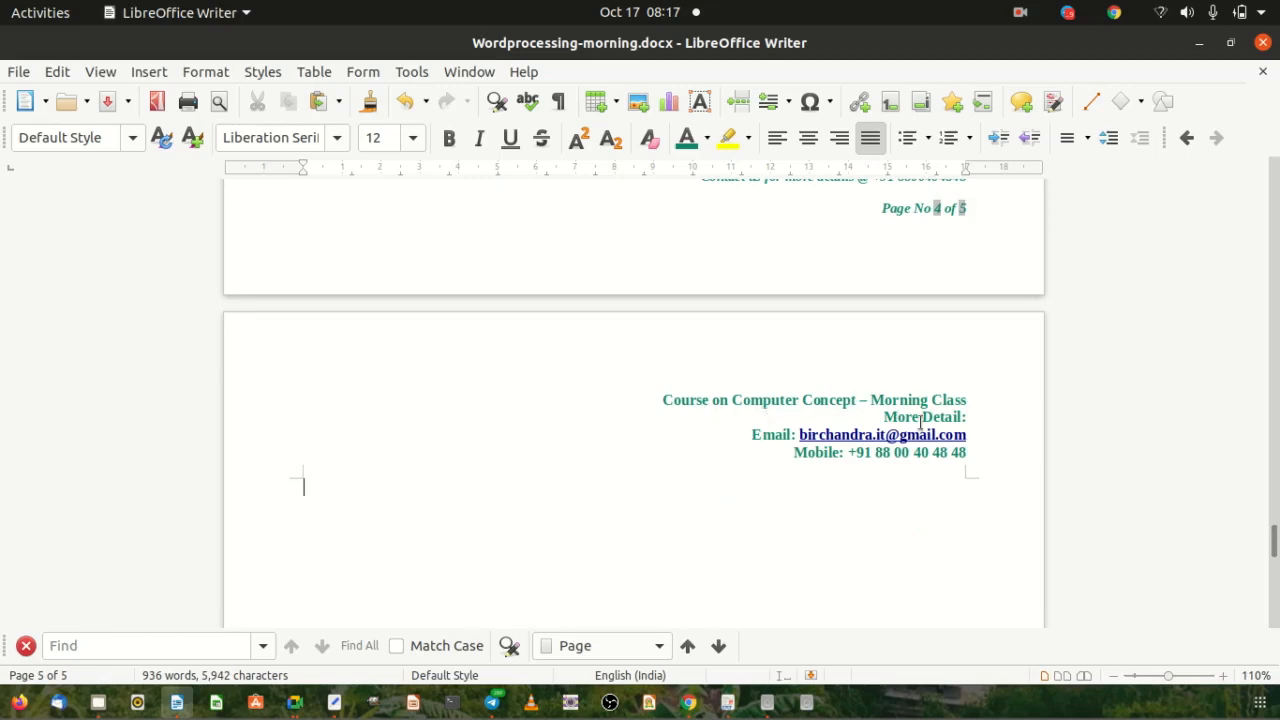
{"action": "scroll", "coordinate": [706, 431], "scroll_direction": "down", "scroll_amount": 3}
{"action": "scroll", "coordinate": [769, 417], "scroll_direction": "down", "scroll_amount": 6}
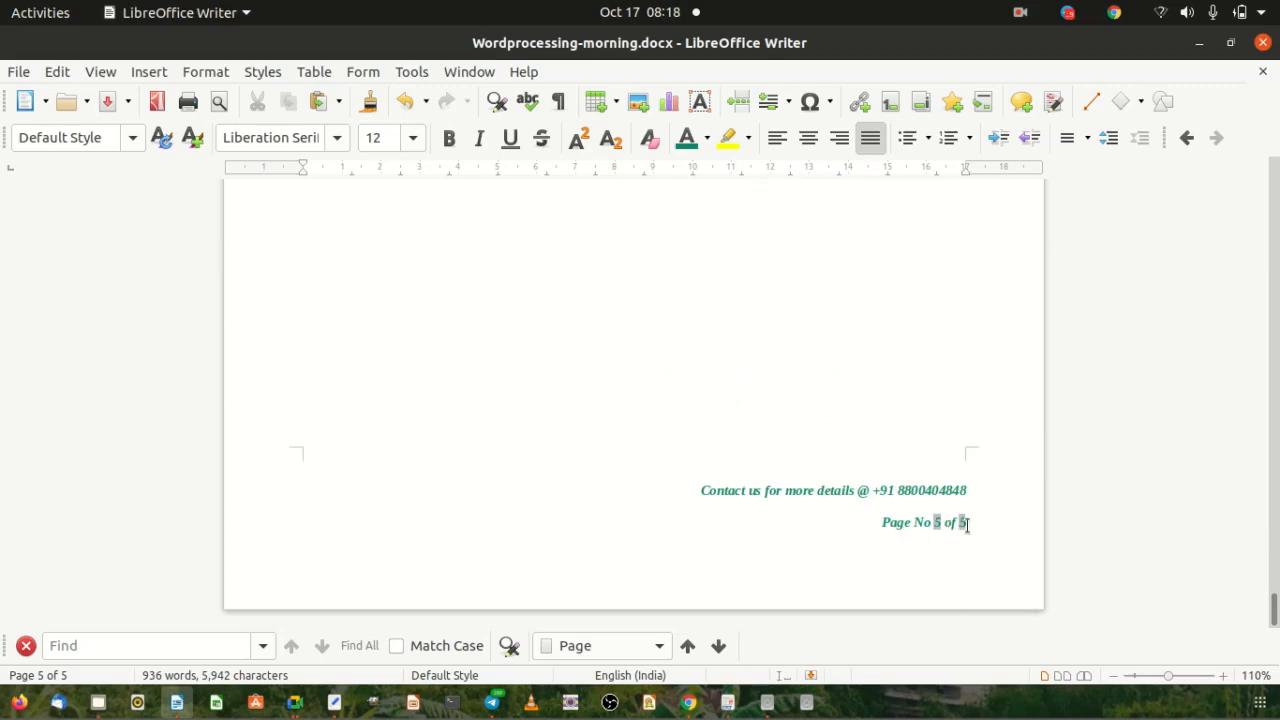
Export the document as Wordprocessing-morning-17oct.pdf in Online CCC, renamed from the 13oct file.
{"action": "left_click", "coordinate": [663, 330]}
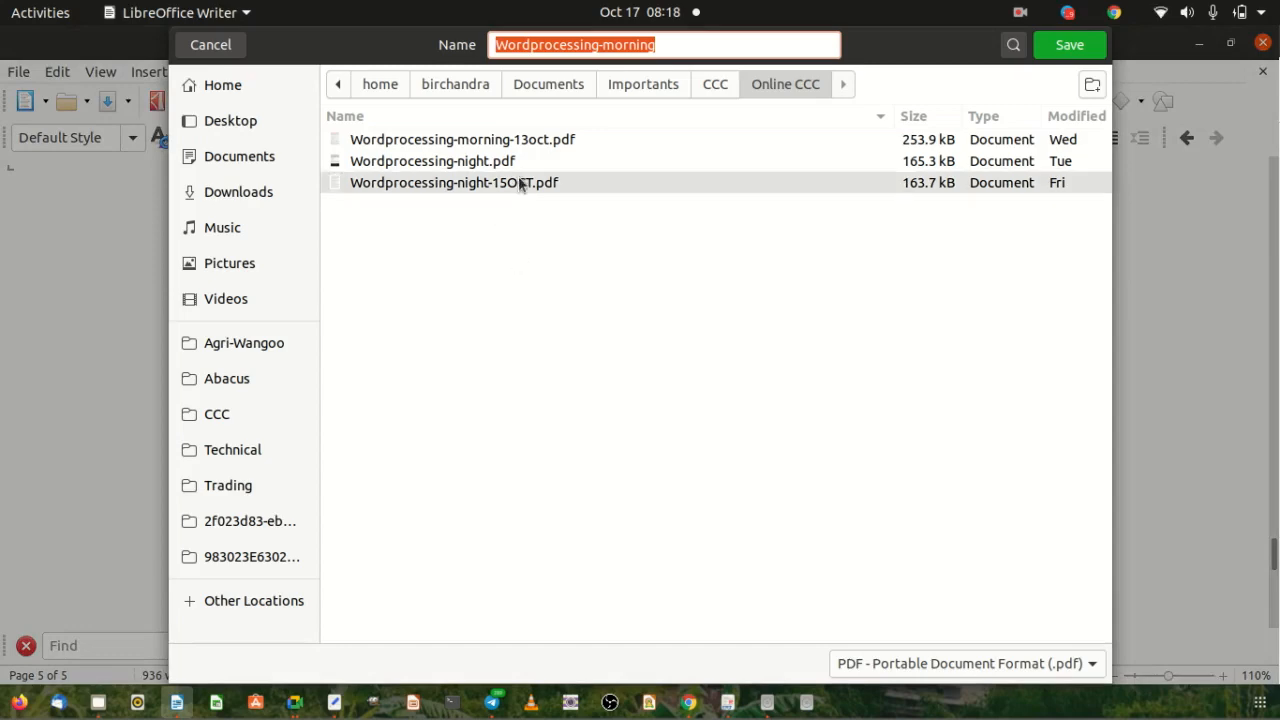
{"action": "left_click", "coordinate": [483, 140]}
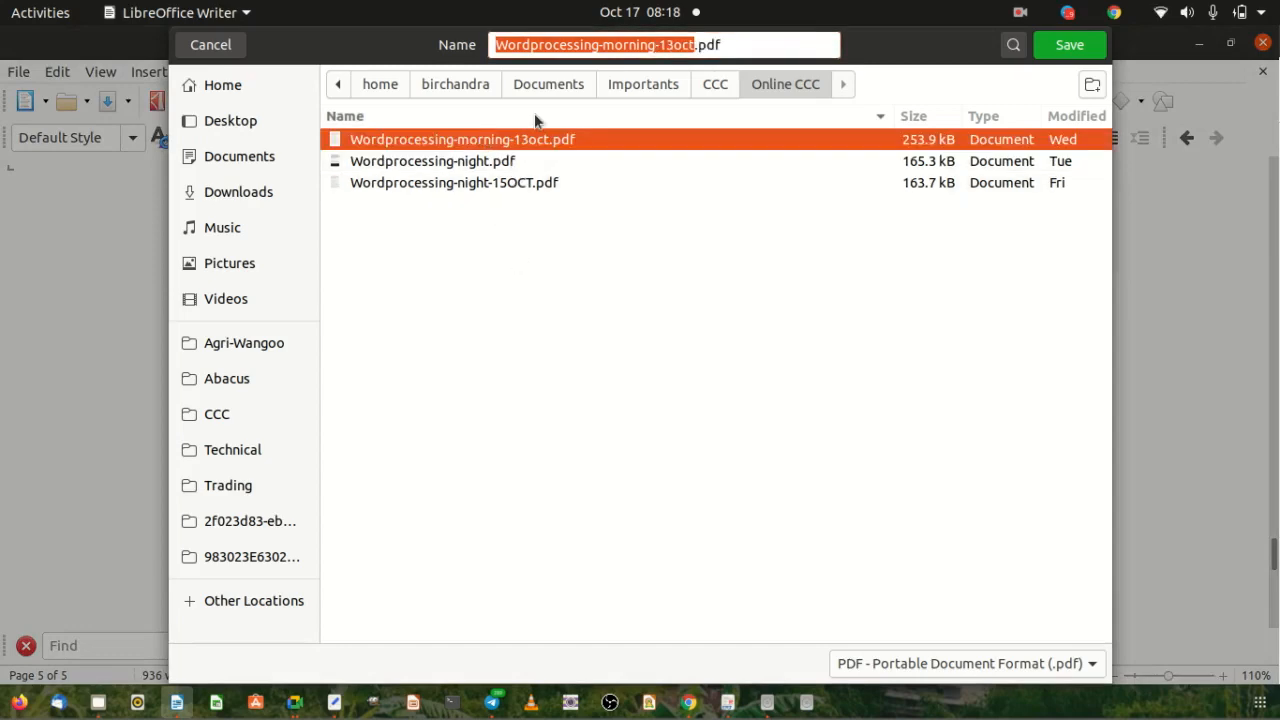
{"action": "left_click", "coordinate": [675, 44]}
{"action": "key", "text": "BackSpace"}
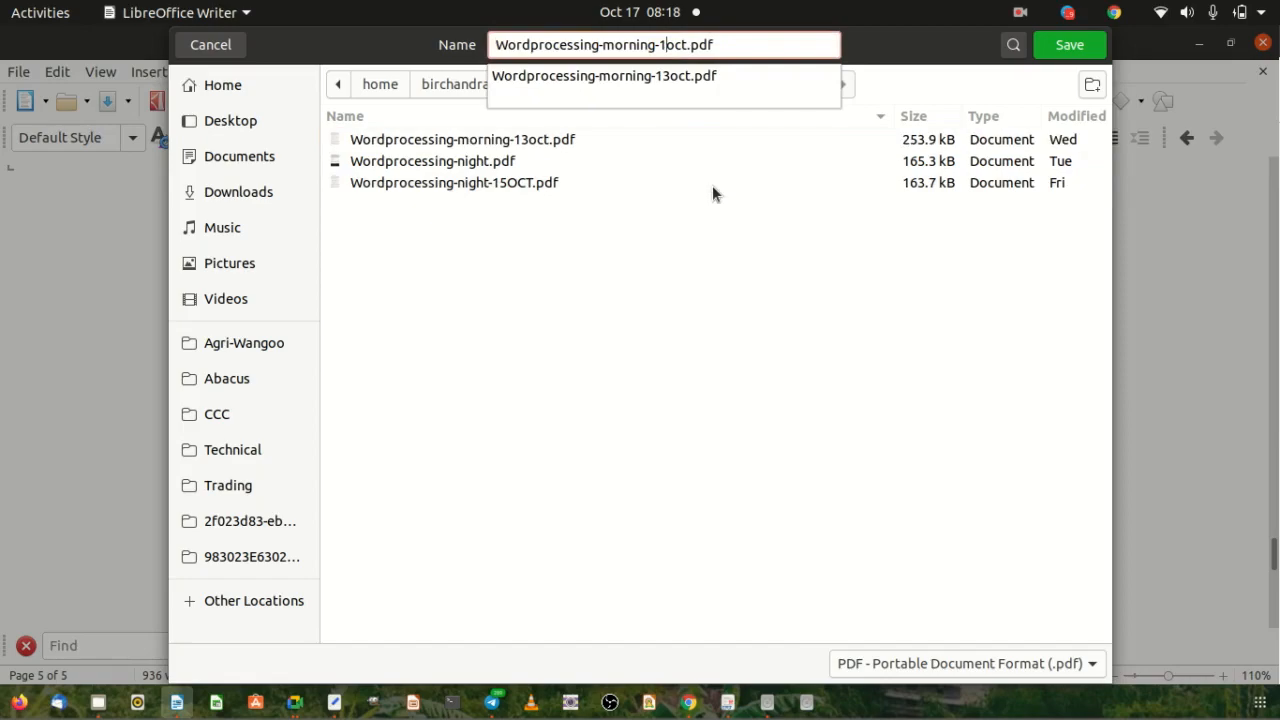
{"action": "type", "text": "7"}
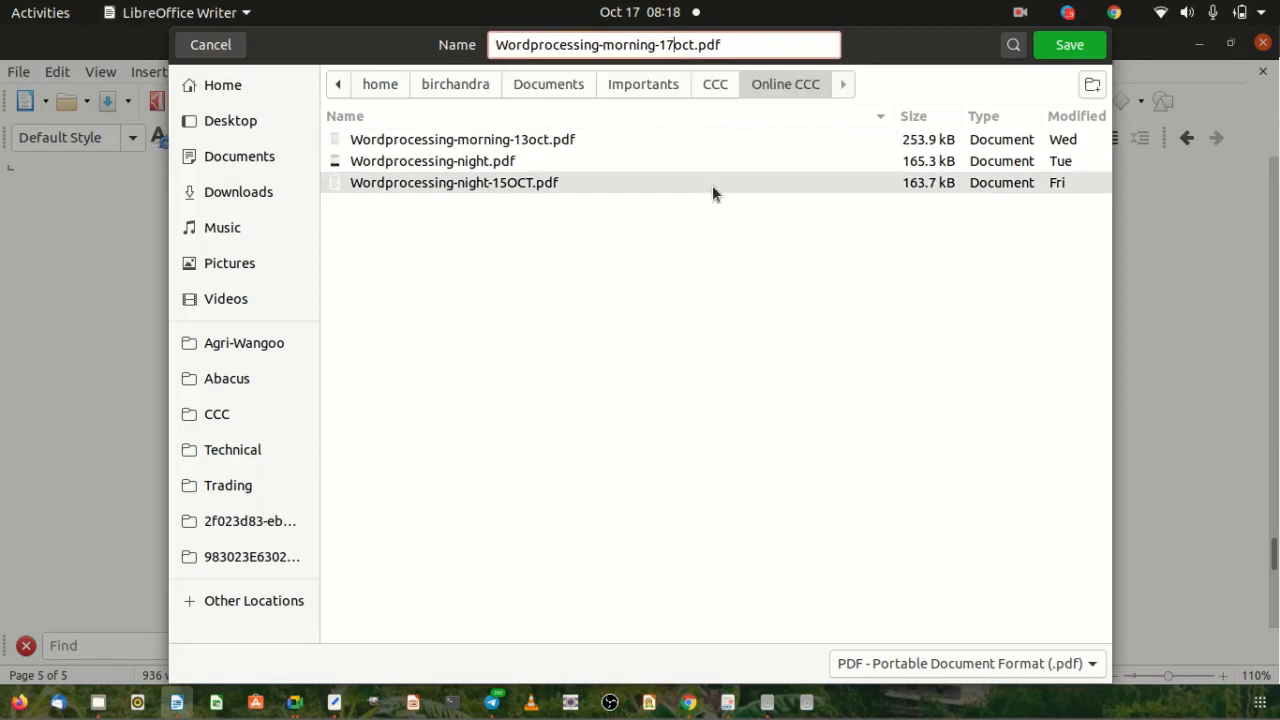
{"action": "left_click", "coordinate": [1066, 46]}
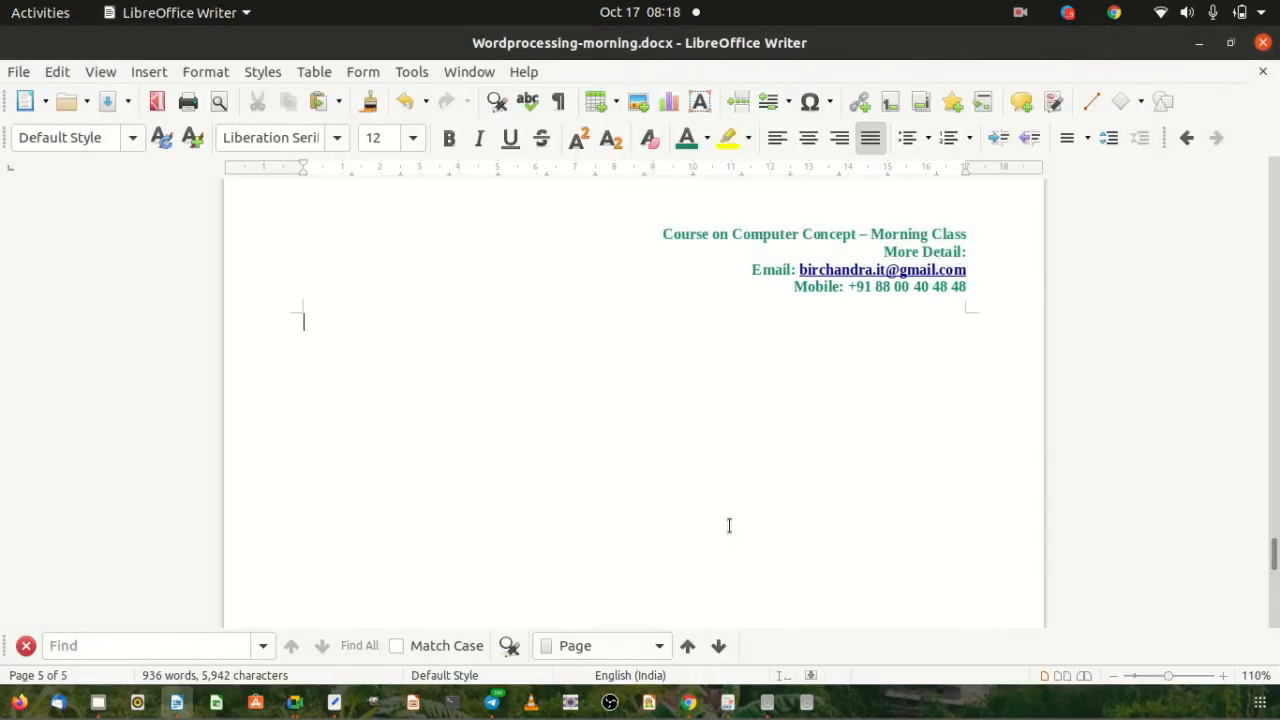
{"action": "key", "text": "alt+Tab"}
{"action": "key", "text": "alt+Tab"}
{"action": "key", "text": "alt+Tab"}
{"action": "key", "text": "alt+Tab"}
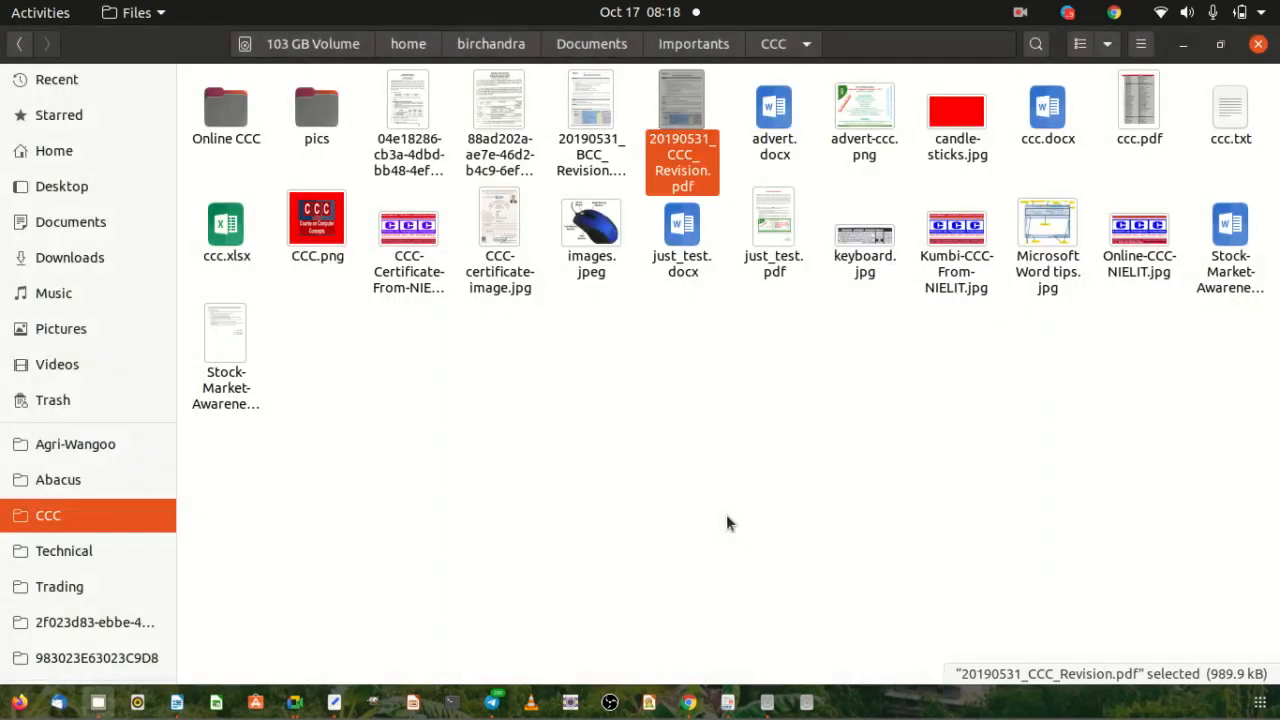
In Files, open the Online CCC folder and then Wordprocessing-morning-17oct.pdf.
{"action": "left_click", "coordinate": [698, 470]}
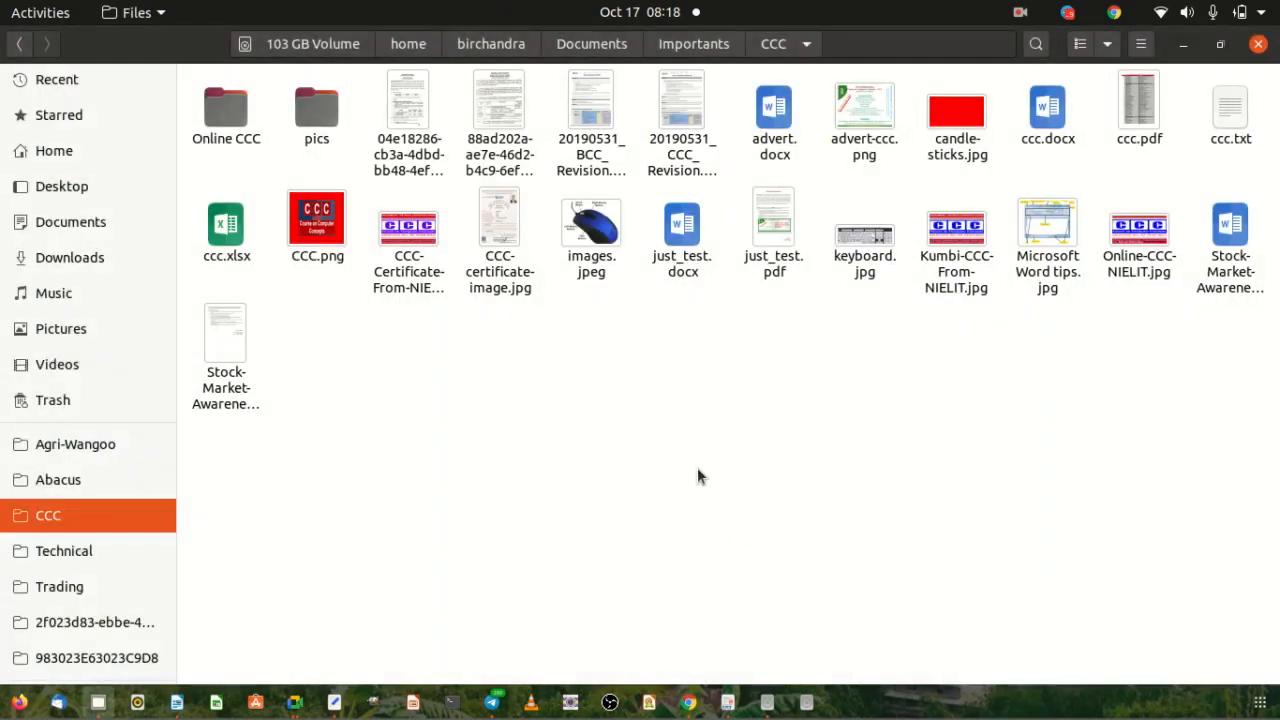
{"action": "double_click", "coordinate": [212, 112]}
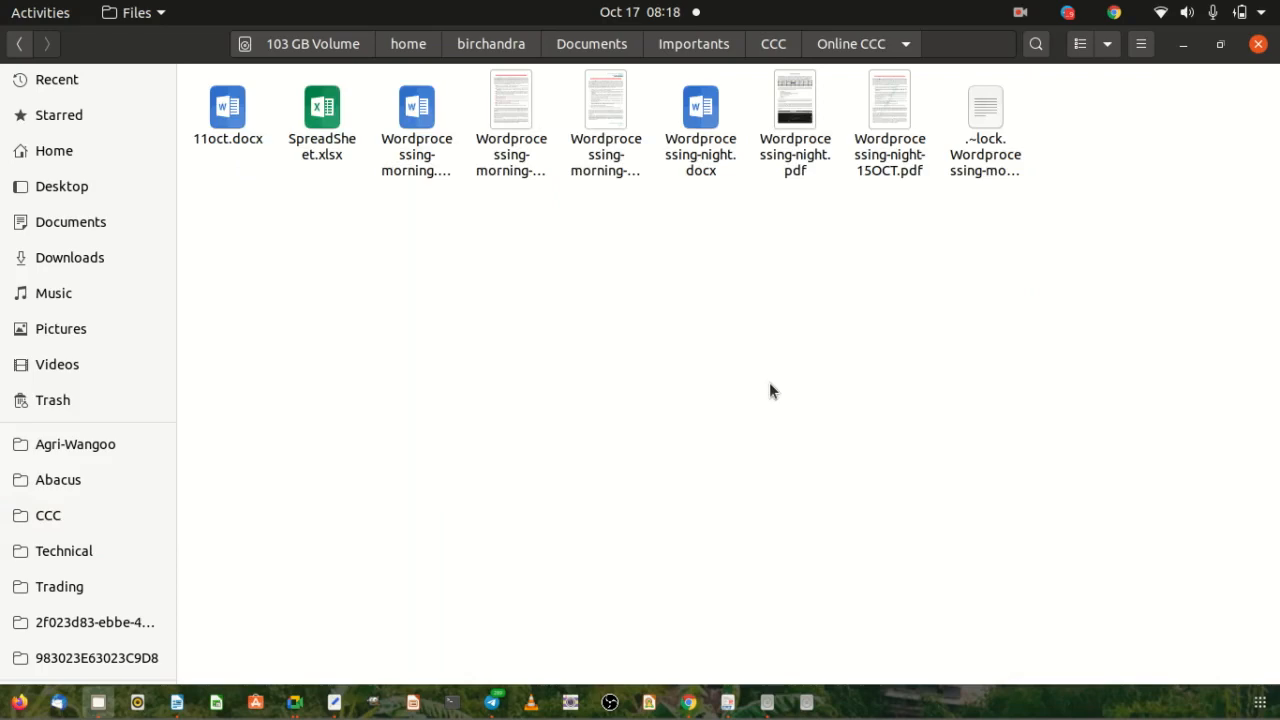
{"action": "left_click", "coordinate": [504, 98]}
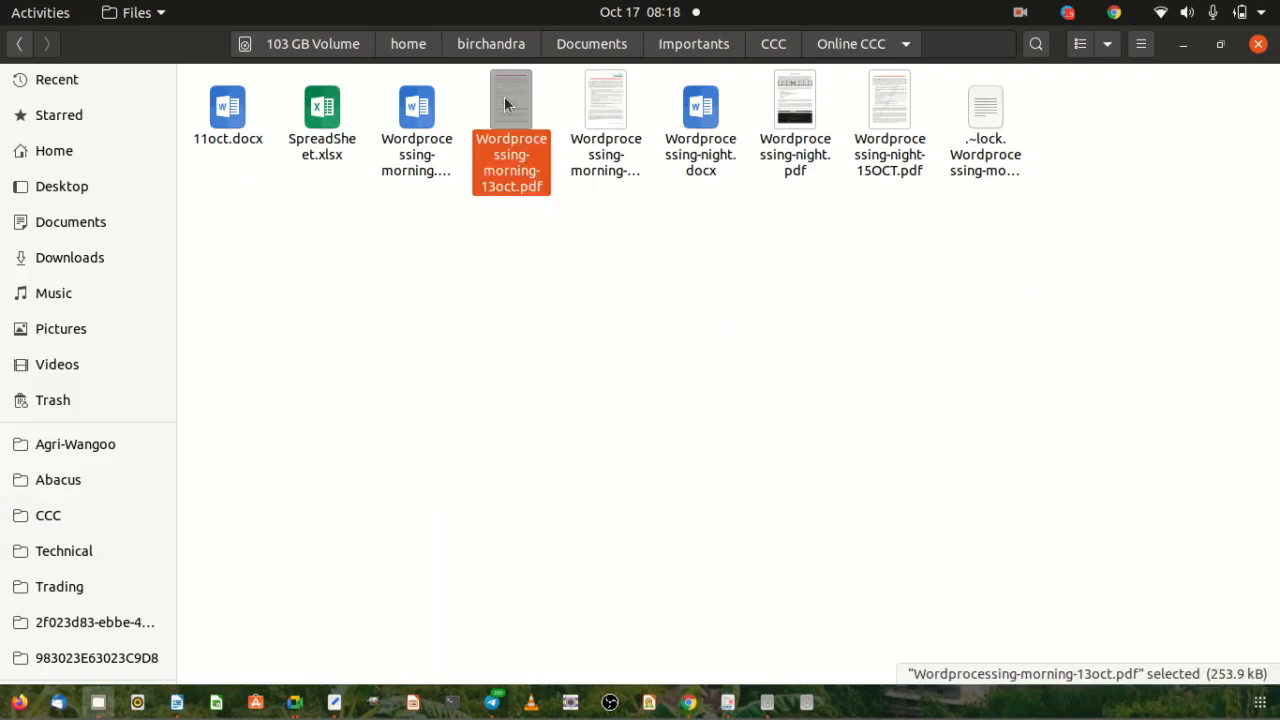
{"action": "left_click", "coordinate": [598, 92]}
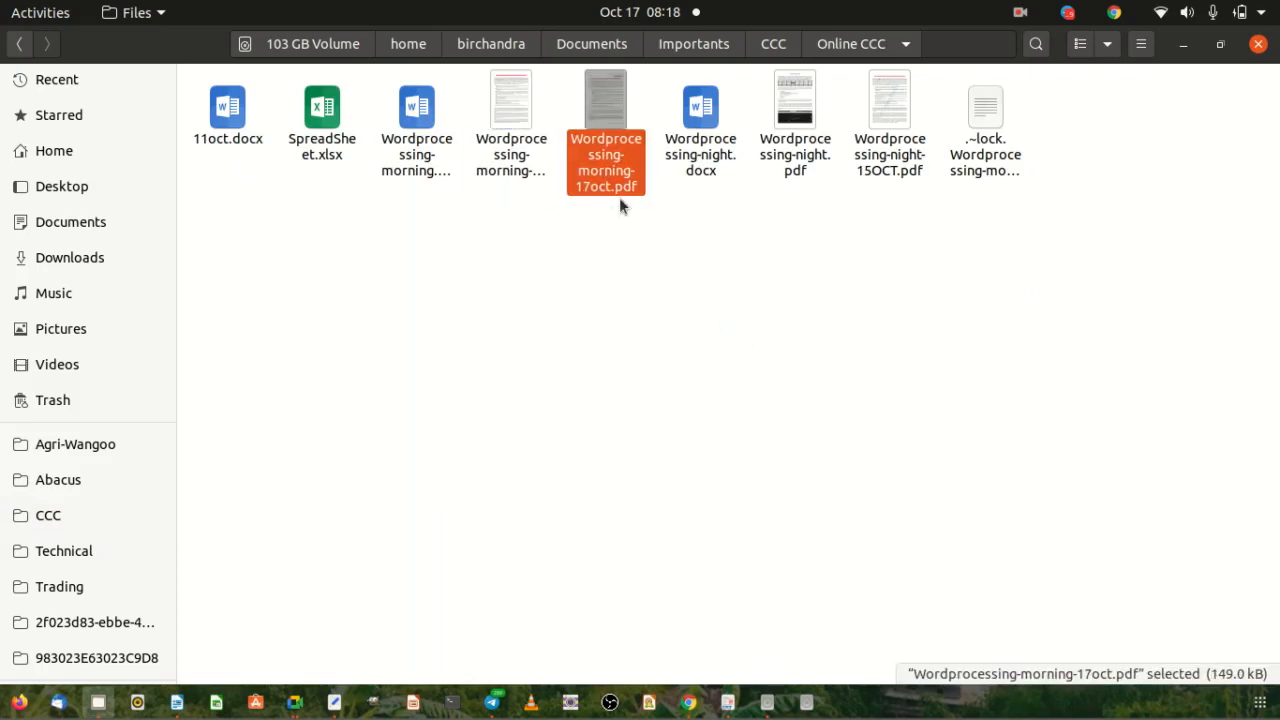
{"action": "double_click", "coordinate": [607, 88]}
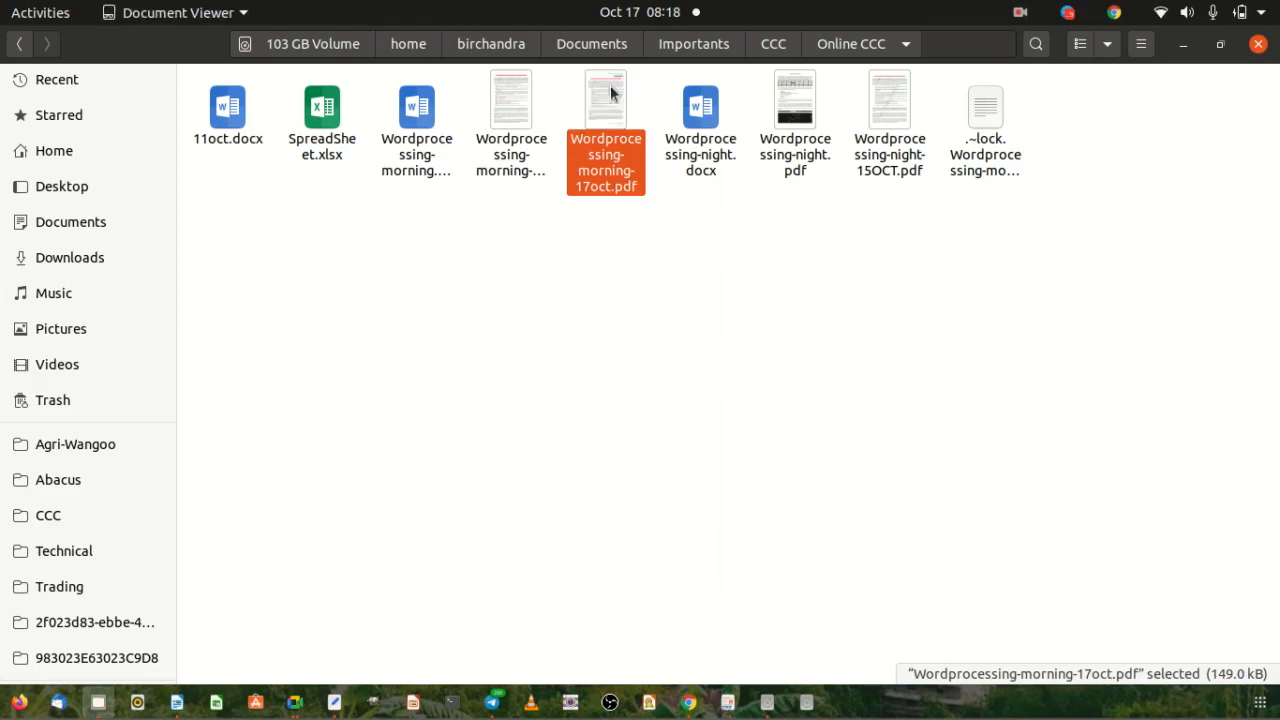
Maximize the PDF viewer and scroll down through the pages to the Page No 5 of 5 footer.
{"action": "left_click", "coordinate": [738, 79]}
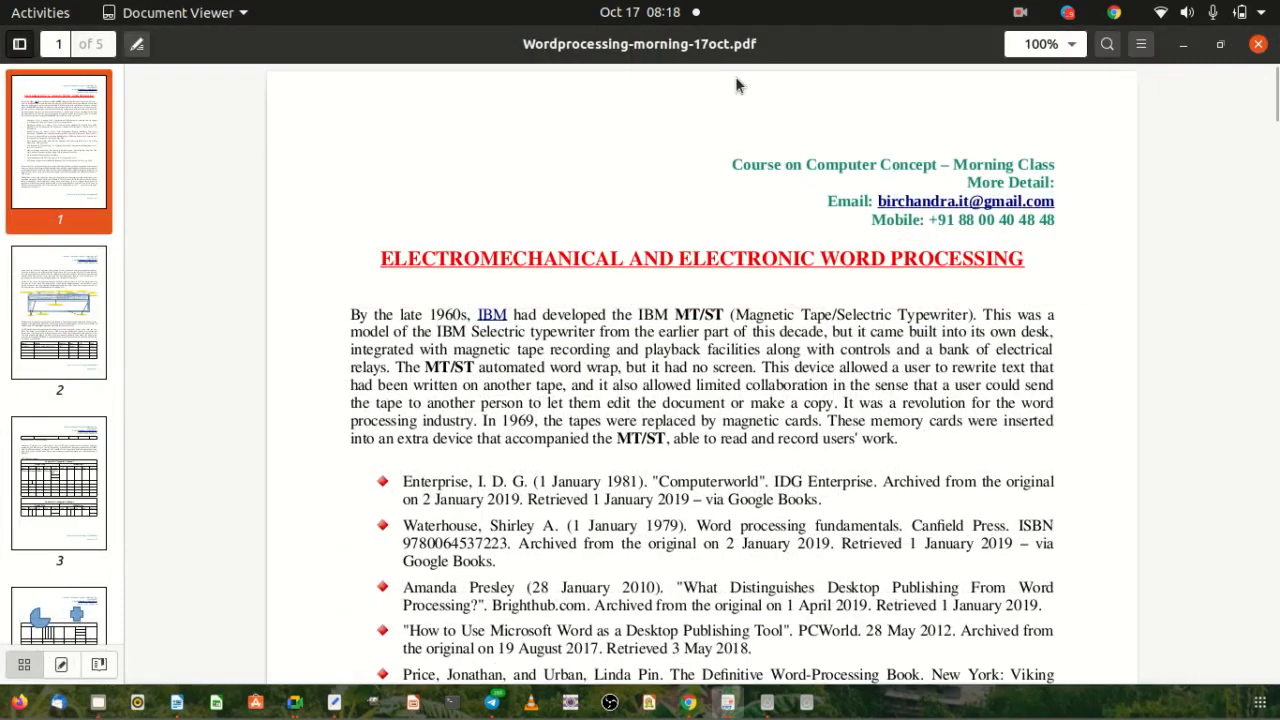
{"action": "scroll", "coordinate": [83, 348], "scroll_direction": "down", "scroll_amount": 5}
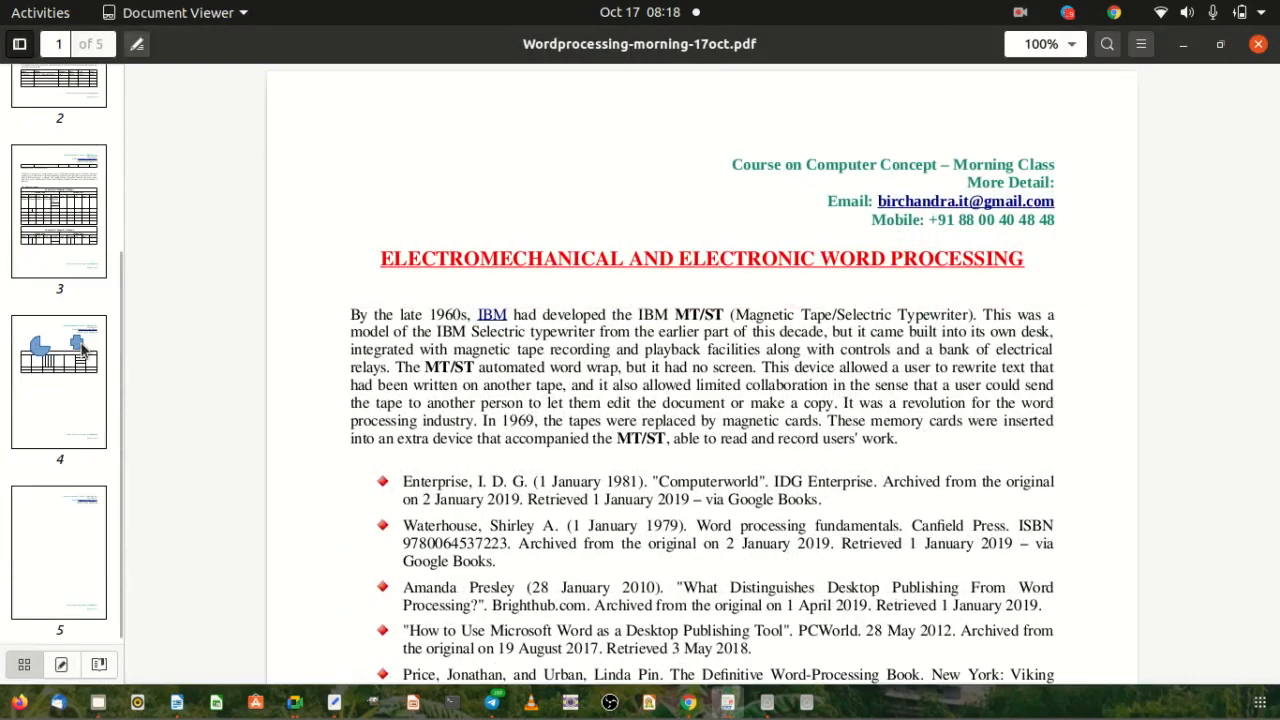
{"action": "scroll", "coordinate": [83, 348], "scroll_direction": "up", "scroll_amount": 5}
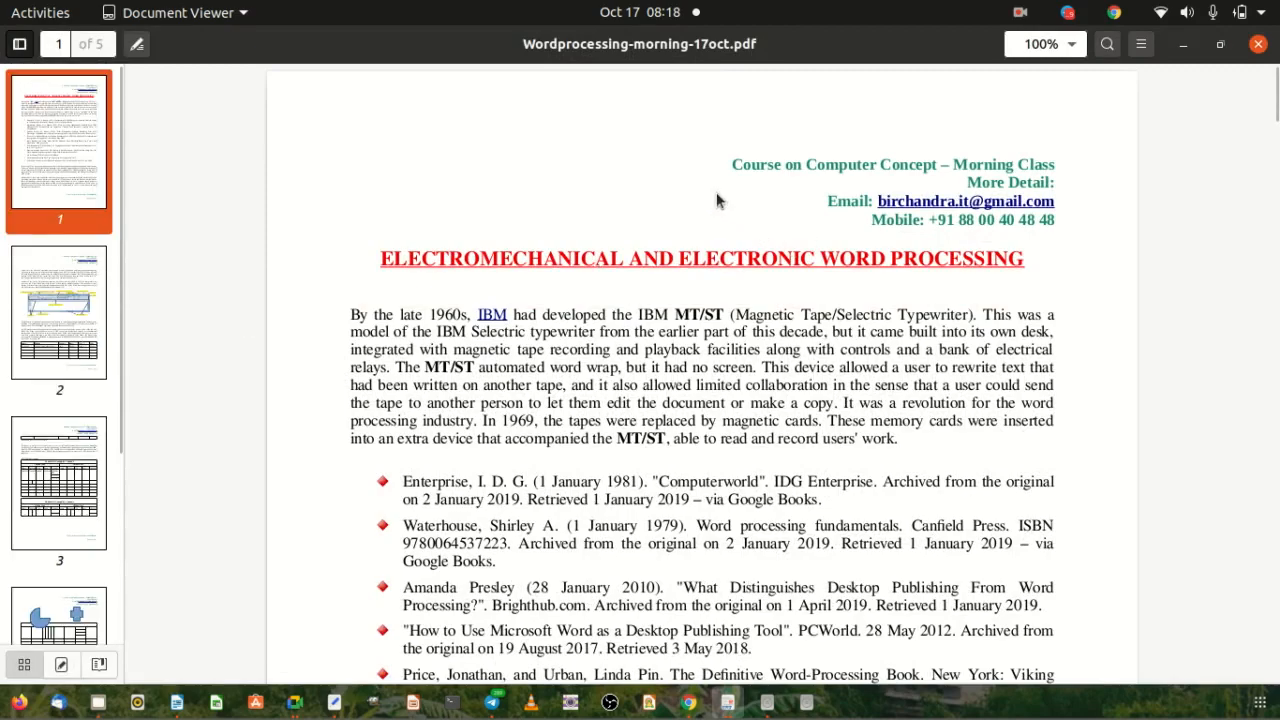
{"action": "scroll", "coordinate": [893, 248], "scroll_direction": "down", "scroll_amount": 10}
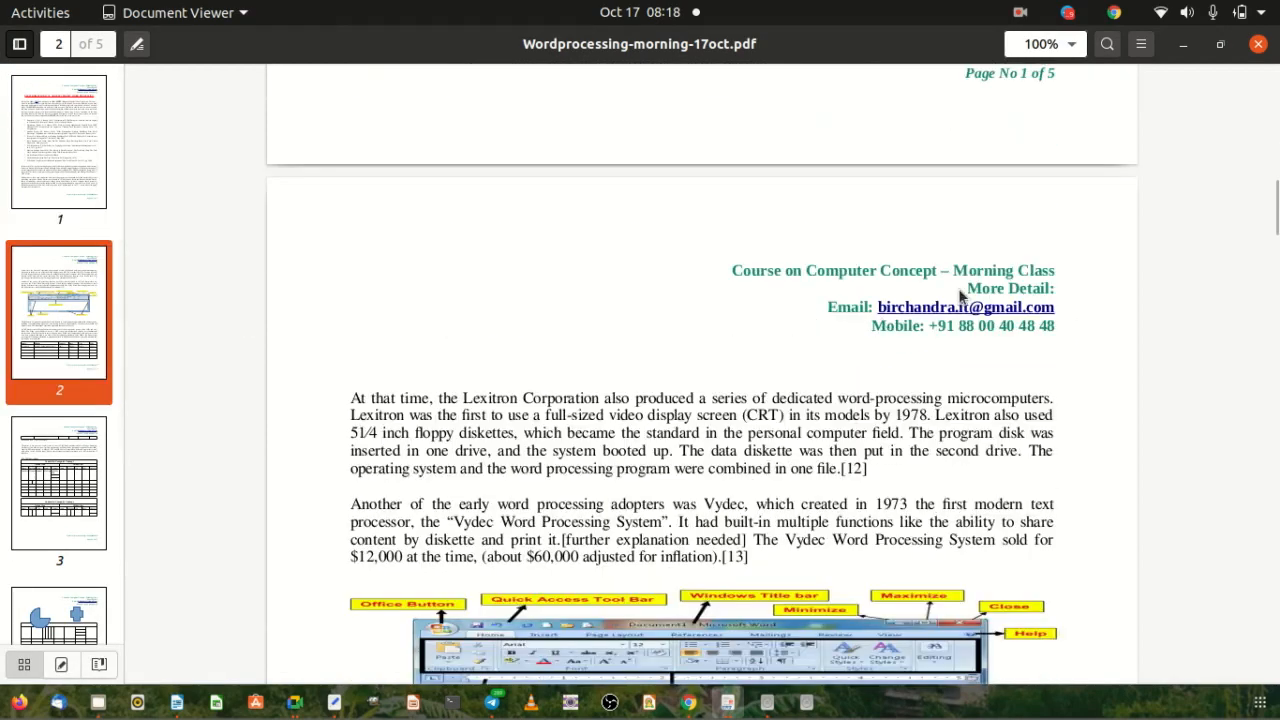
{"action": "scroll", "coordinate": [1015, 310], "scroll_direction": "up", "scroll_amount": 3}
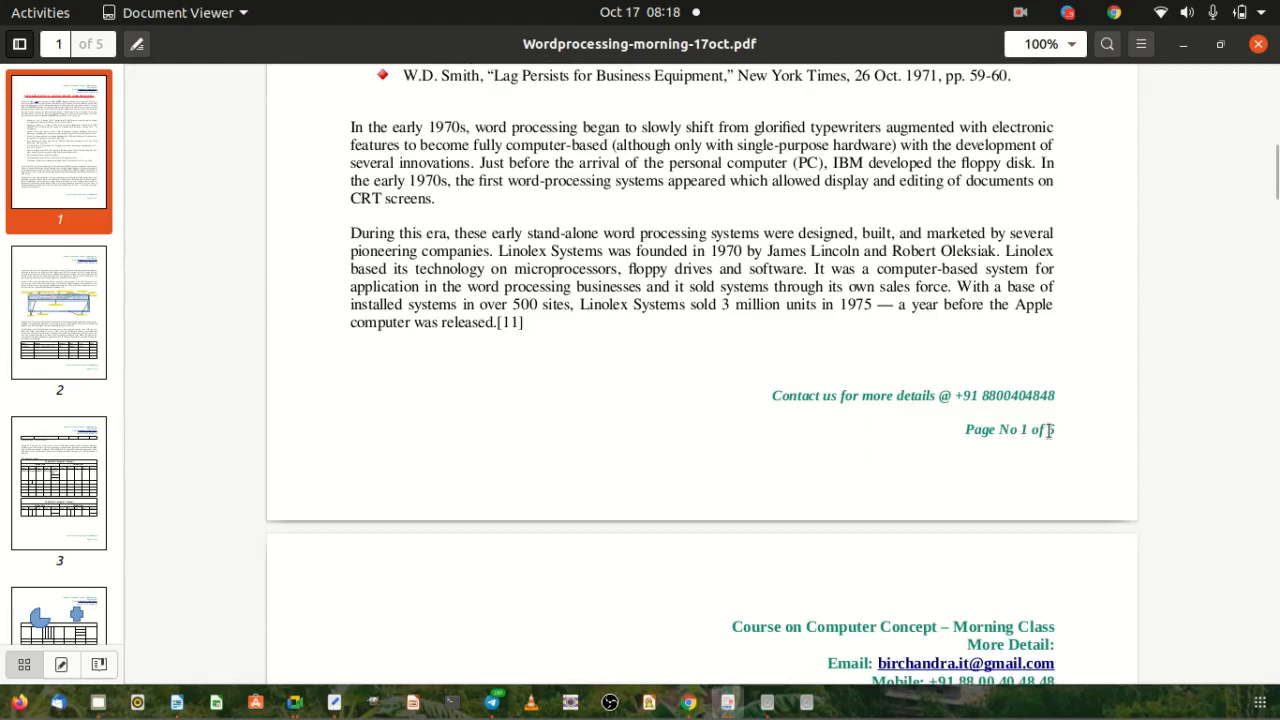
{"action": "scroll", "coordinate": [846, 400], "scroll_direction": "down", "scroll_amount": 4}
{"action": "scroll", "coordinate": [843, 364], "scroll_direction": "down", "scroll_amount": 10}
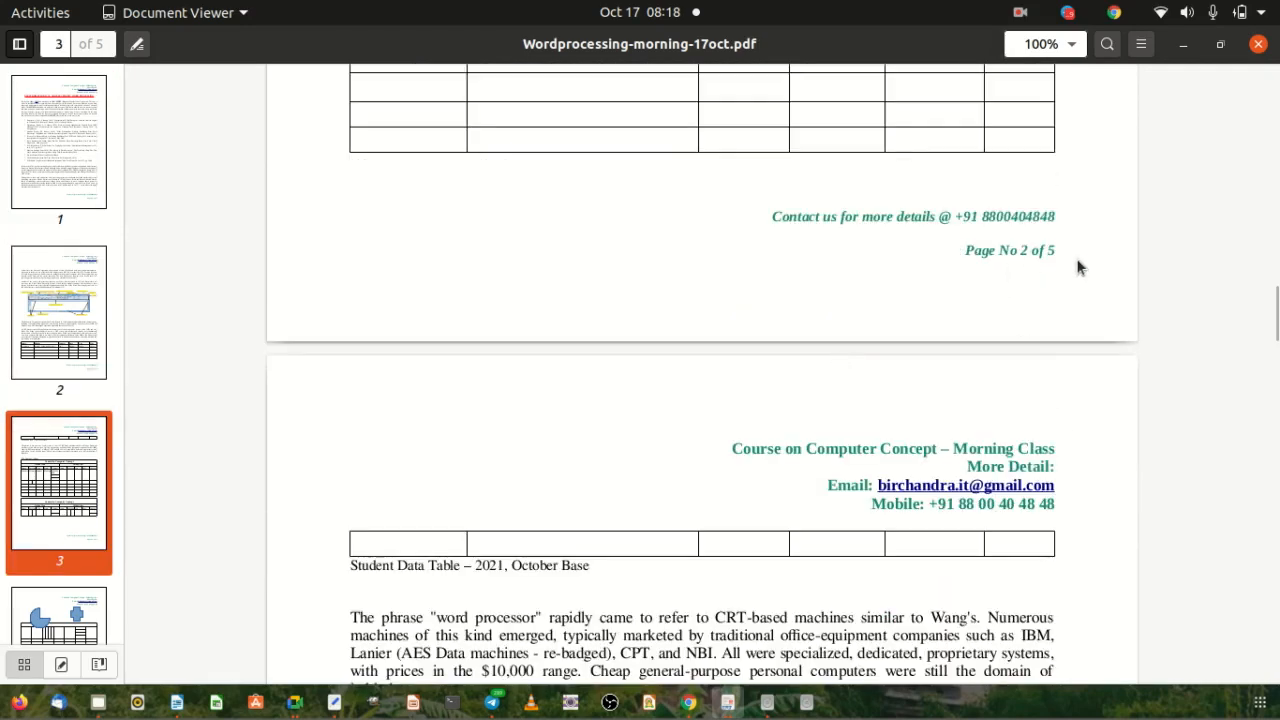
{"action": "scroll", "coordinate": [755, 335], "scroll_direction": "down", "scroll_amount": 5}
{"action": "scroll", "coordinate": [754, 335], "scroll_direction": "down", "scroll_amount": 20}
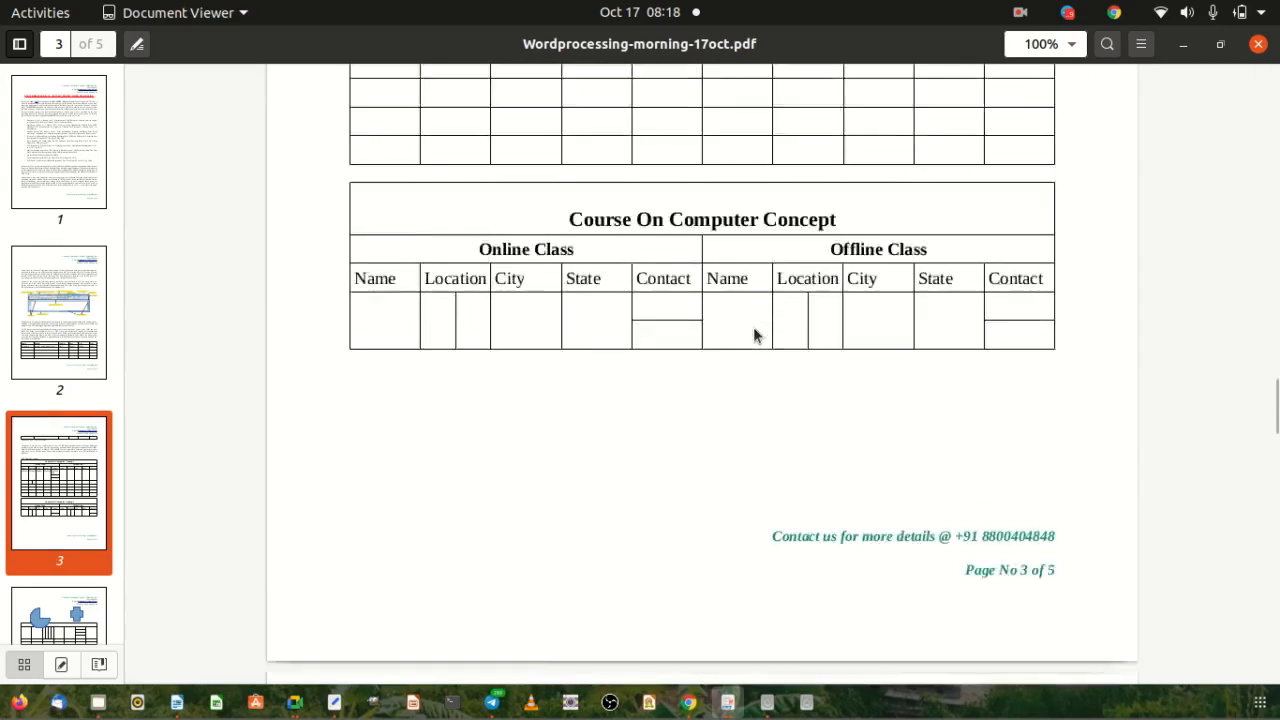
{"action": "scroll", "coordinate": [754, 335], "scroll_direction": "down", "scroll_amount": 3}
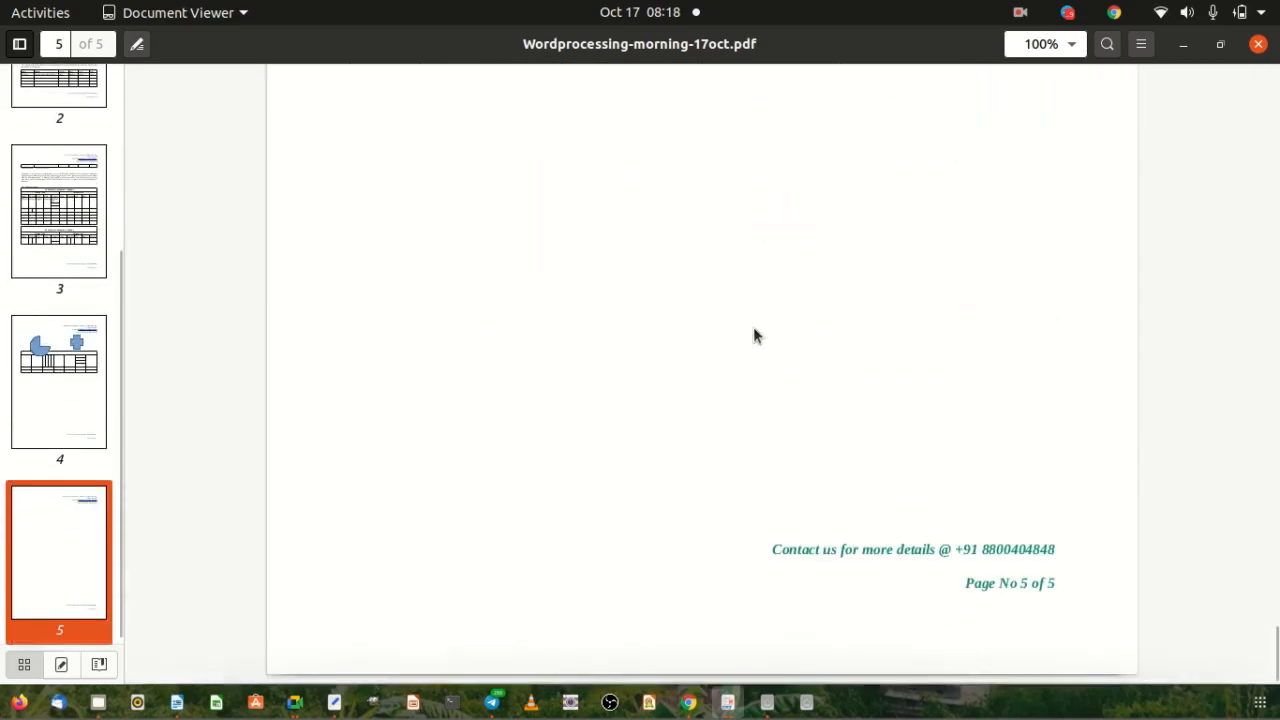
{"action": "left_click_drag", "start_coordinate": [956, 590], "coordinate": [937, 614]}
{"action": "left_click", "coordinate": [883, 611]}
Scroll back to page 1 and highlight its 'Page No 1 of 5' footer text.
{"action": "scroll", "coordinate": [713, 487], "scroll_direction": "up", "scroll_amount": 2}
{"action": "scroll", "coordinate": [713, 486], "scroll_direction": "up", "scroll_amount": 20}
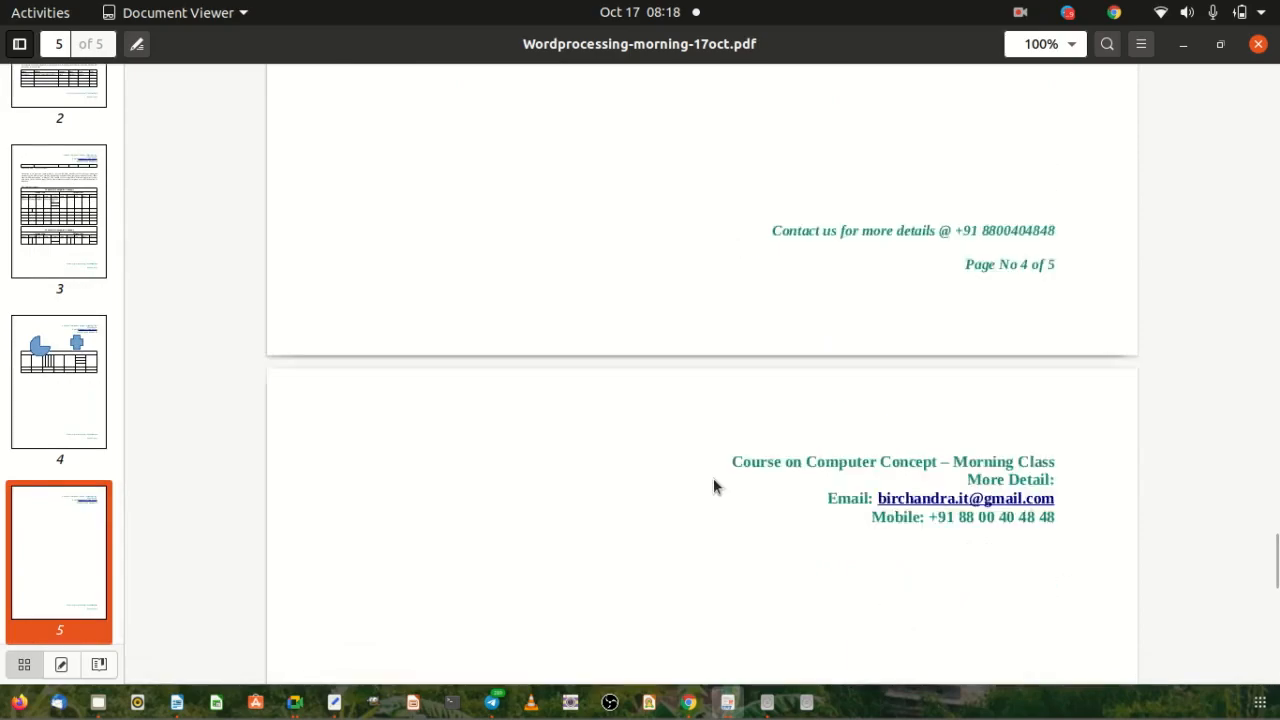
{"action": "scroll", "coordinate": [713, 485], "scroll_direction": "up", "scroll_amount": 3}
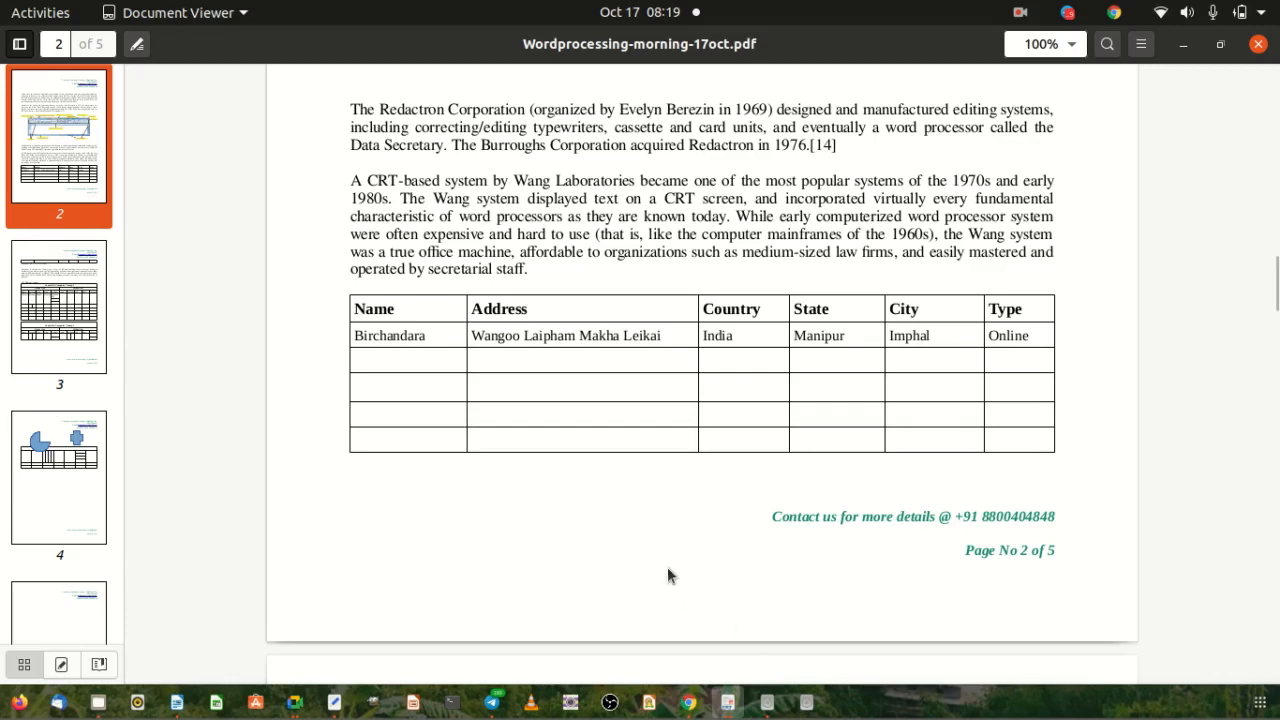
{"action": "scroll", "coordinate": [667, 575], "scroll_direction": "up", "scroll_amount": 20}
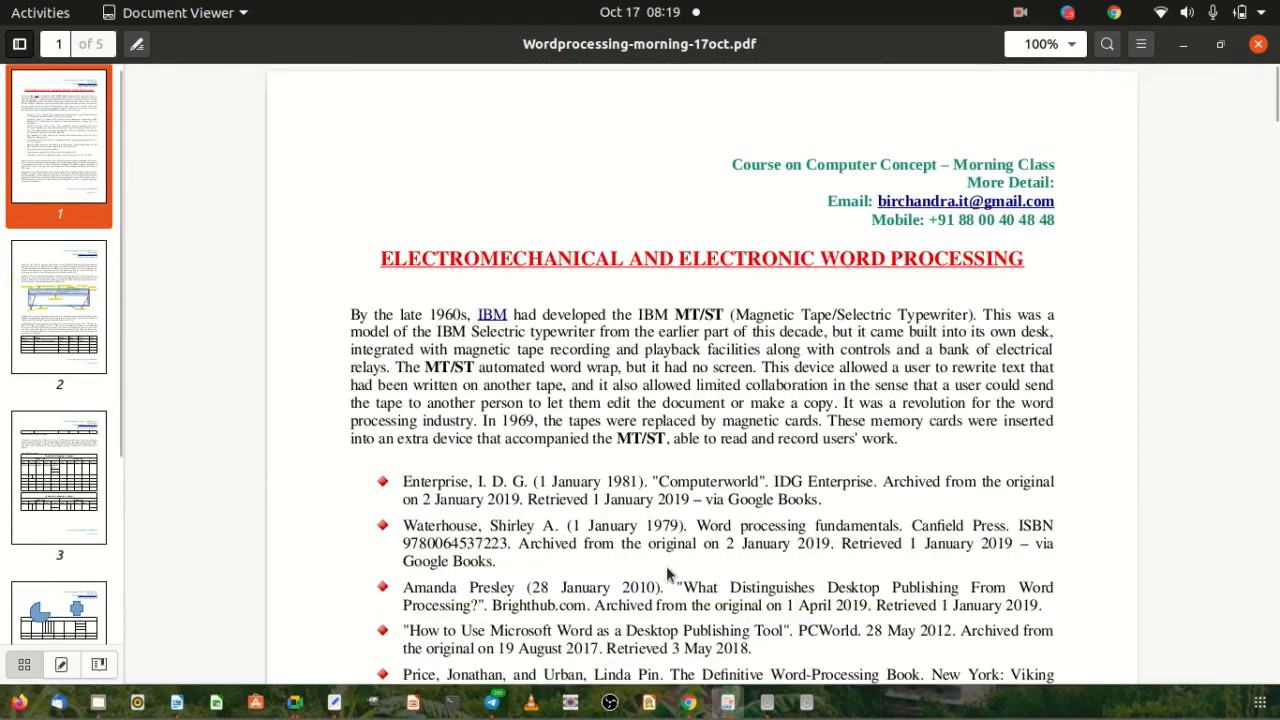
{"action": "scroll", "coordinate": [952, 442], "scroll_direction": "down", "scroll_amount": 15}
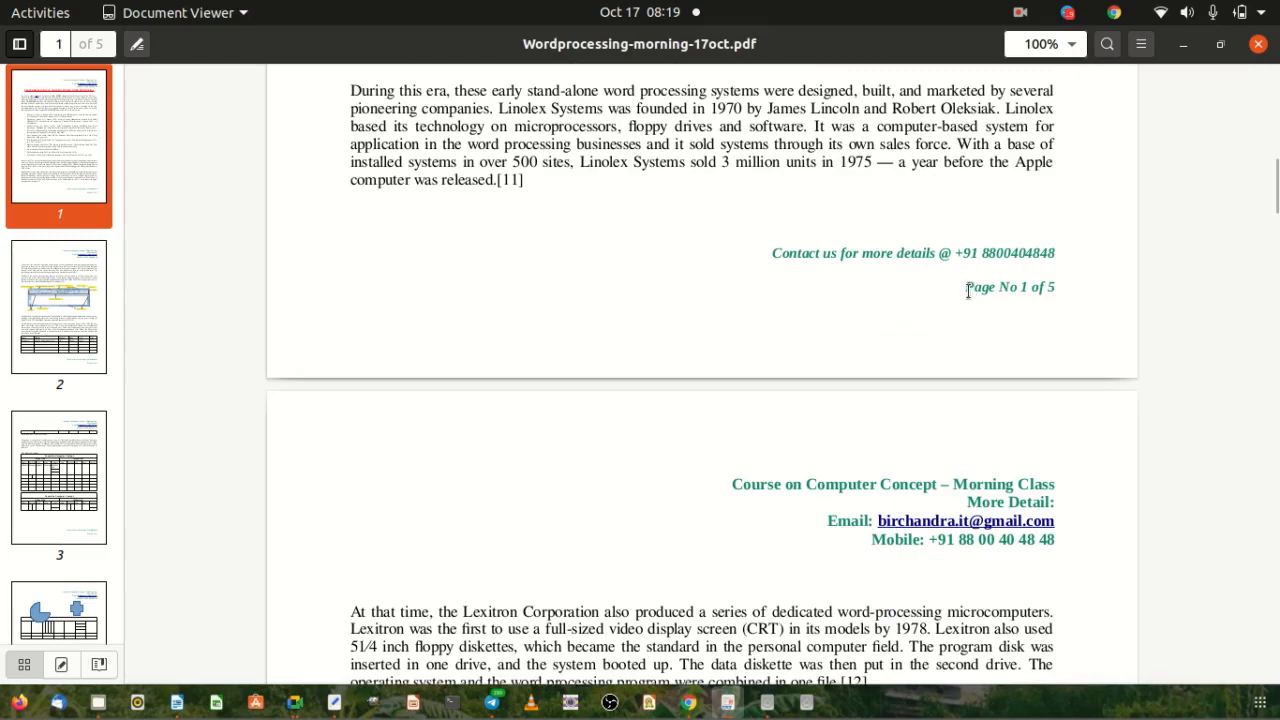
{"action": "left_click_drag", "start_coordinate": [975, 285], "coordinate": [1058, 290]}
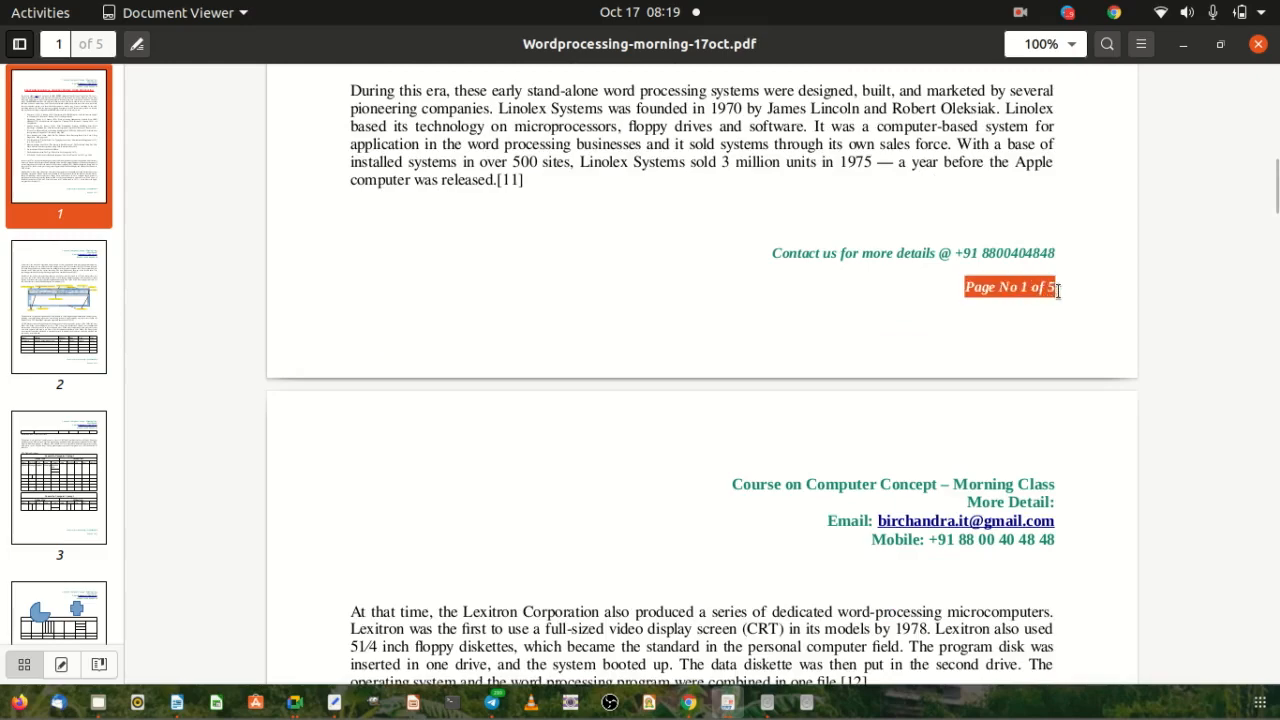
{"action": "left_click", "coordinate": [903, 307]}
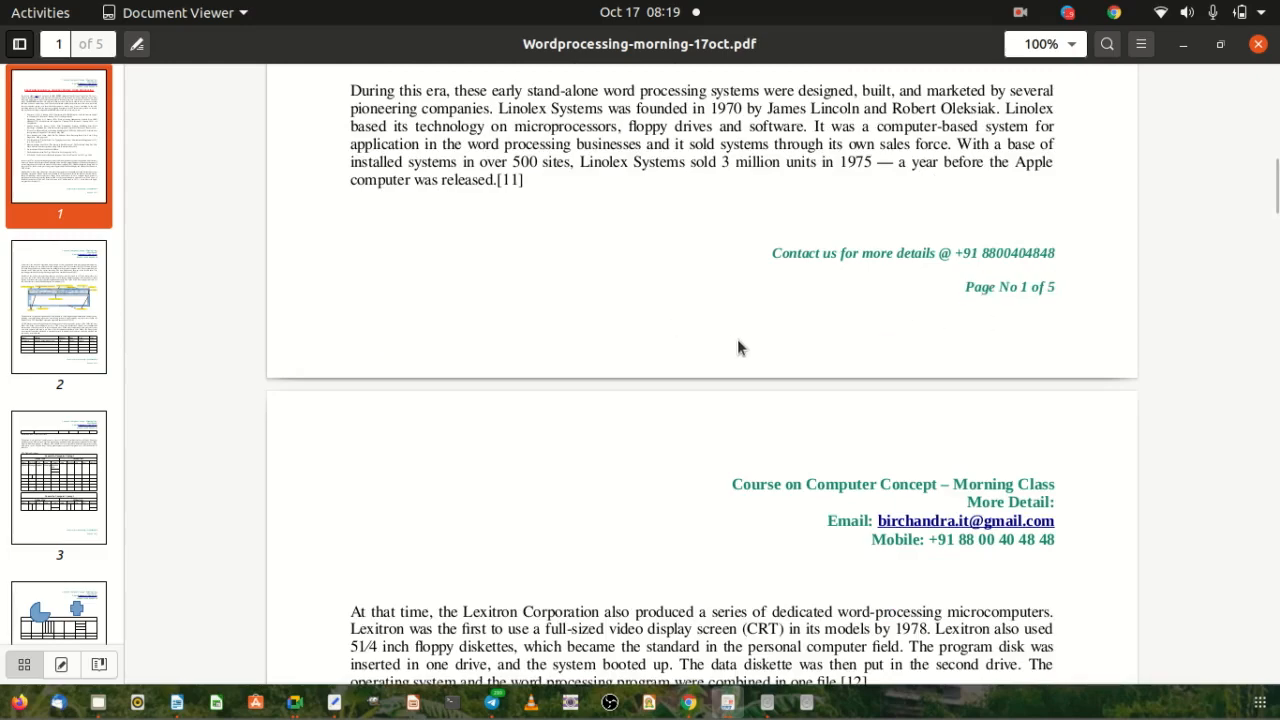
Review the PDF's print options (print to file, page setup, page handling), then cancel without printing.
{"action": "key", "text": "ctrl+p"}
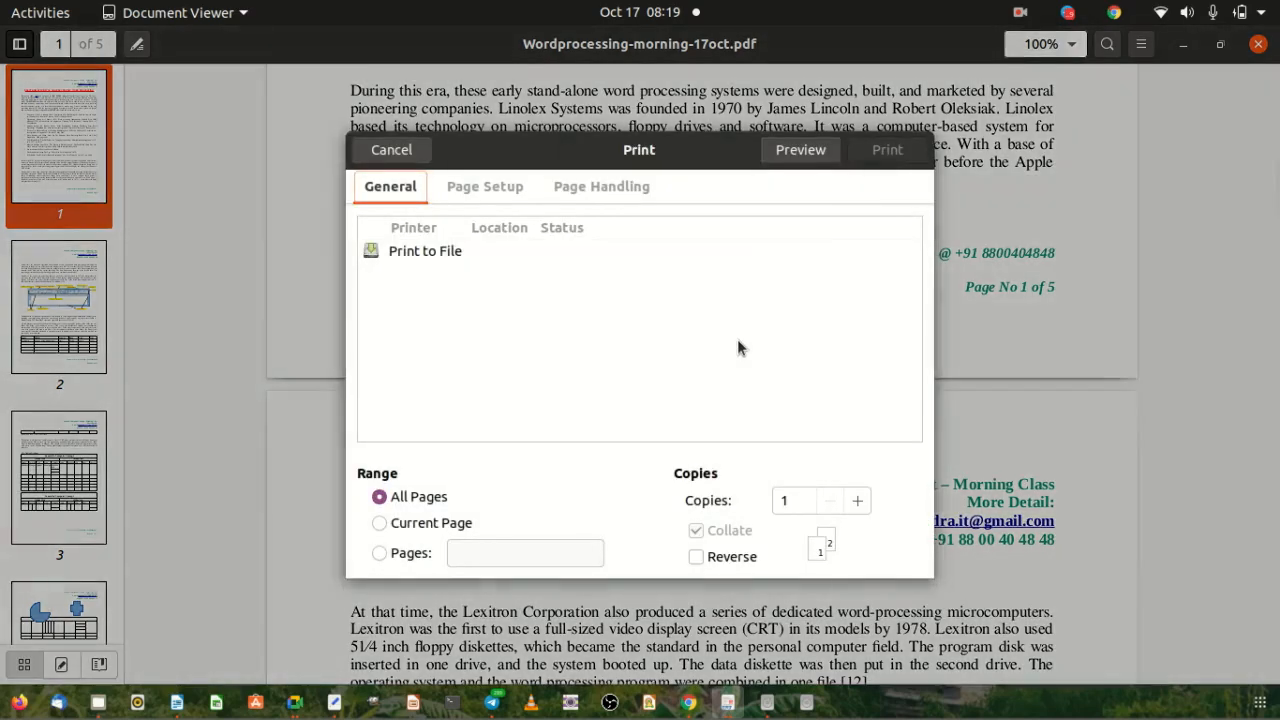
{"action": "left_click", "coordinate": [414, 250]}
{"action": "left_click", "coordinate": [472, 190]}
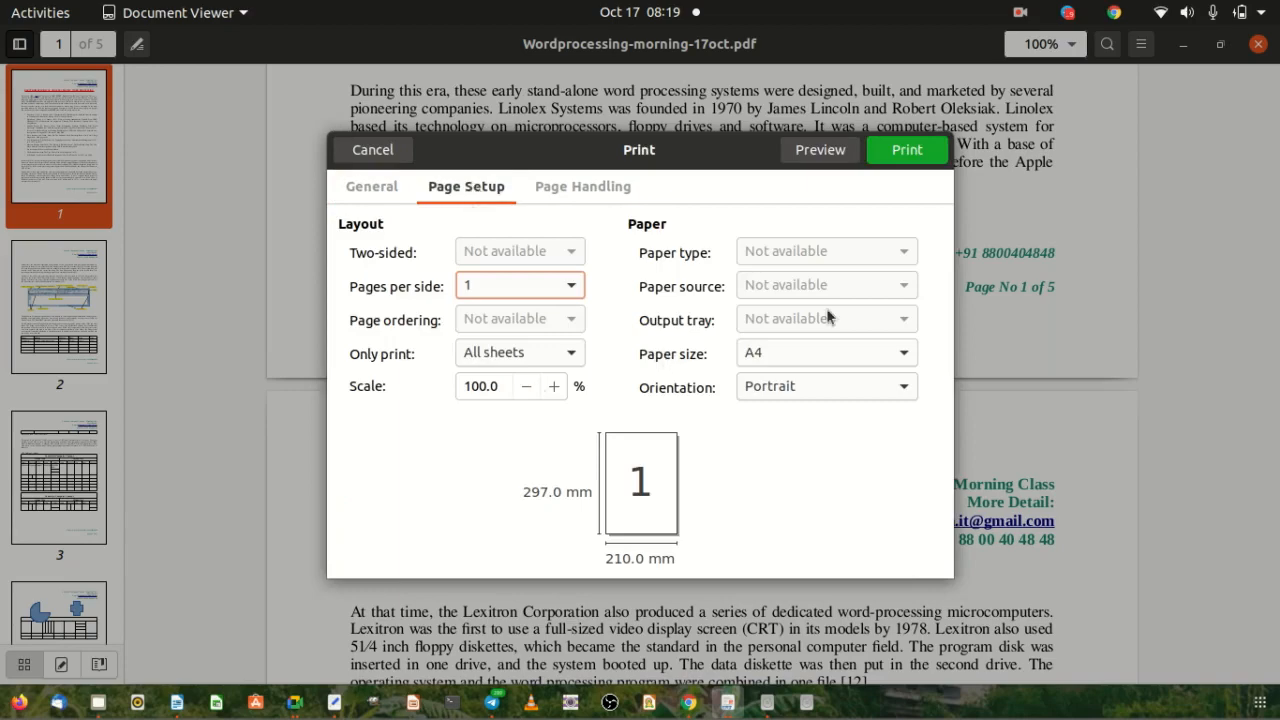
{"action": "left_click", "coordinate": [567, 190]}
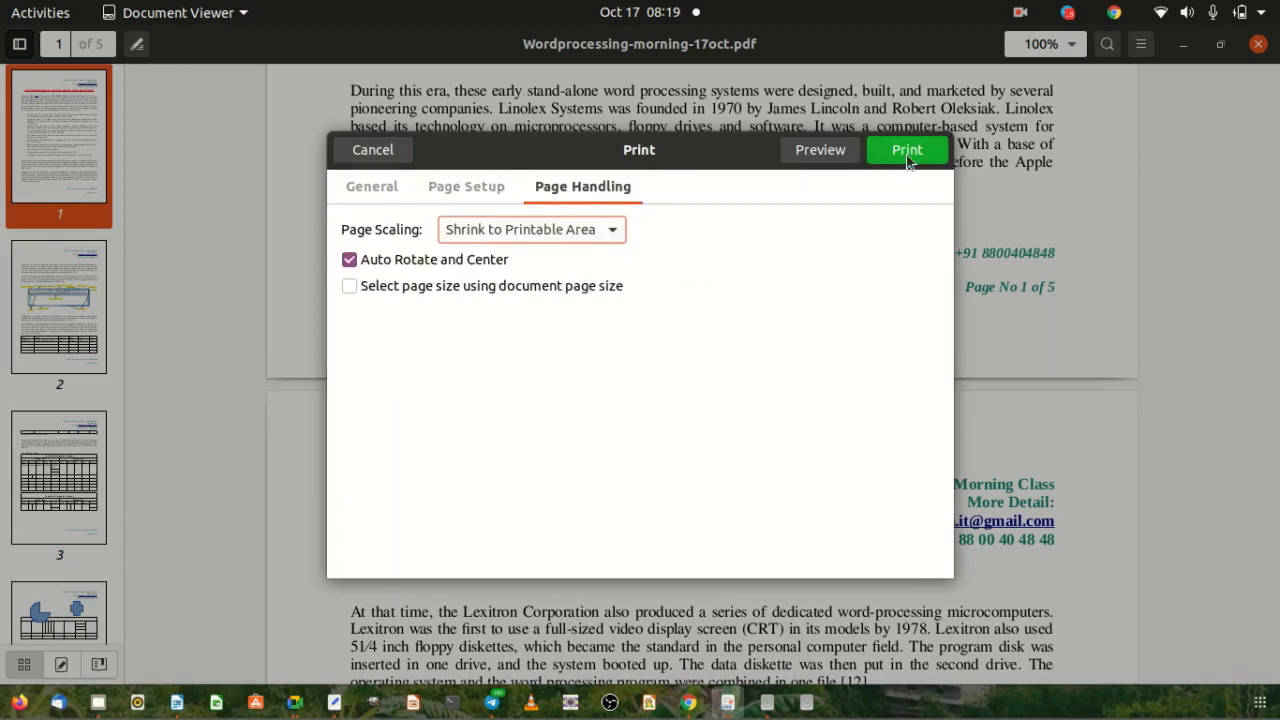
{"action": "left_click", "coordinate": [374, 150]}
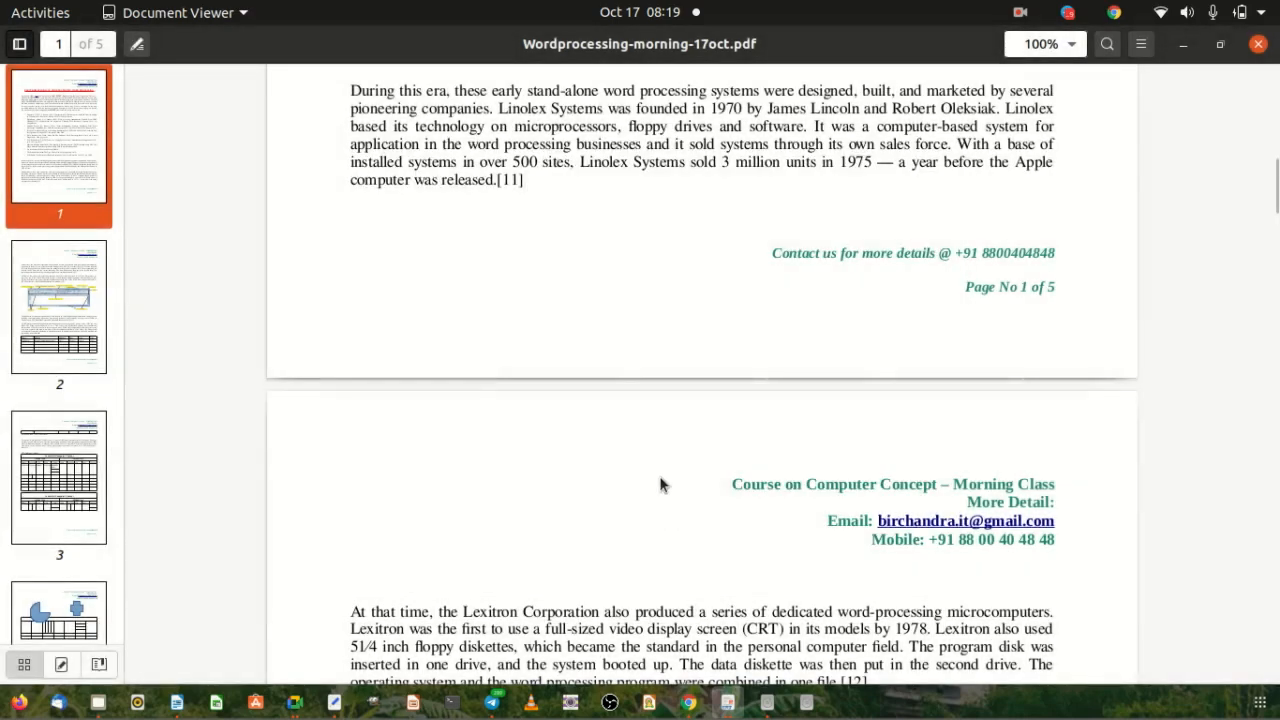
{"action": "key", "text": "alt+Tab"}
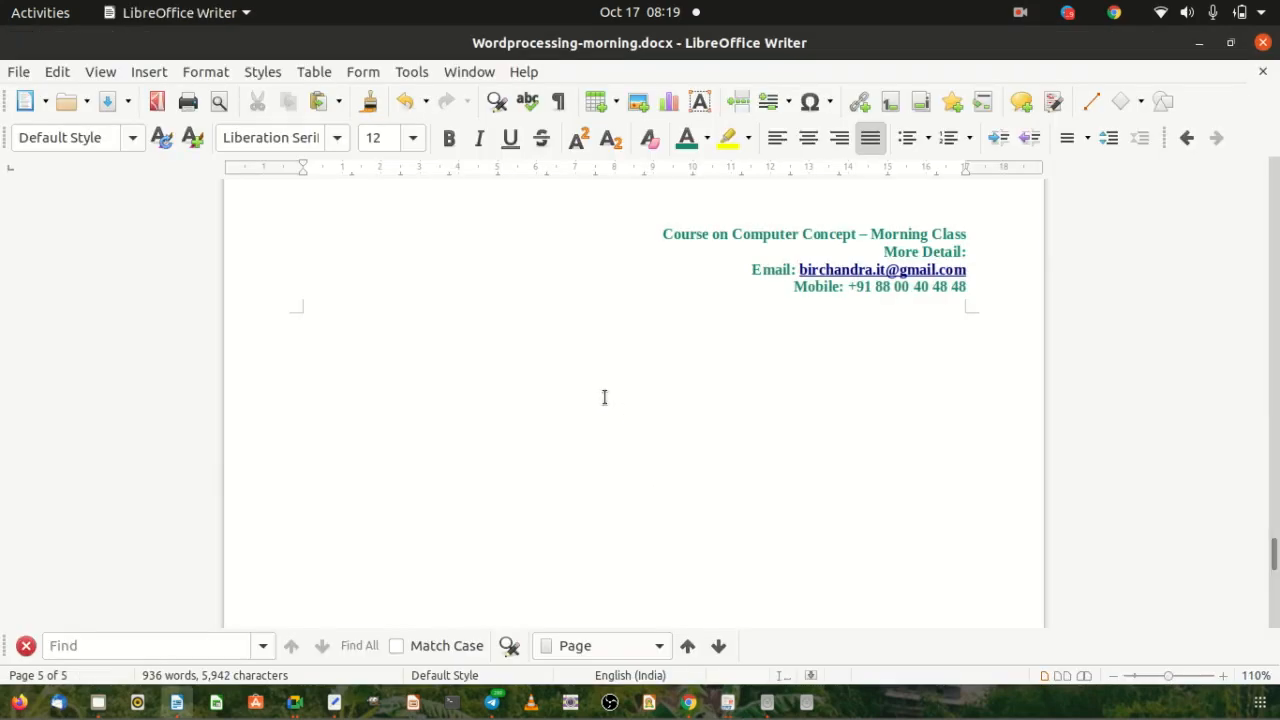
Preview the five-page document with Ctrl+Shift+O, then open Print from the preview toolbar.
{"action": "left_click_drag", "start_coordinate": [1275, 557], "coordinate": [1274, 60]}
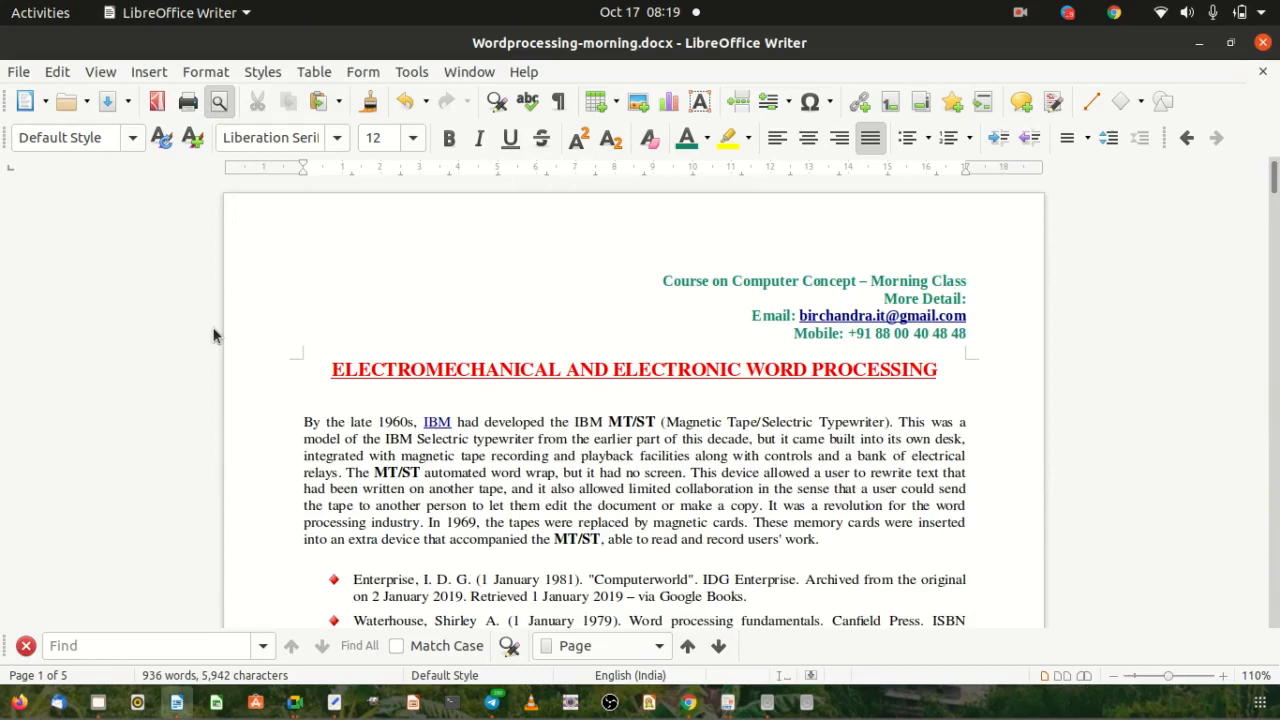
{"action": "key", "text": "ctrl+shift+o"}
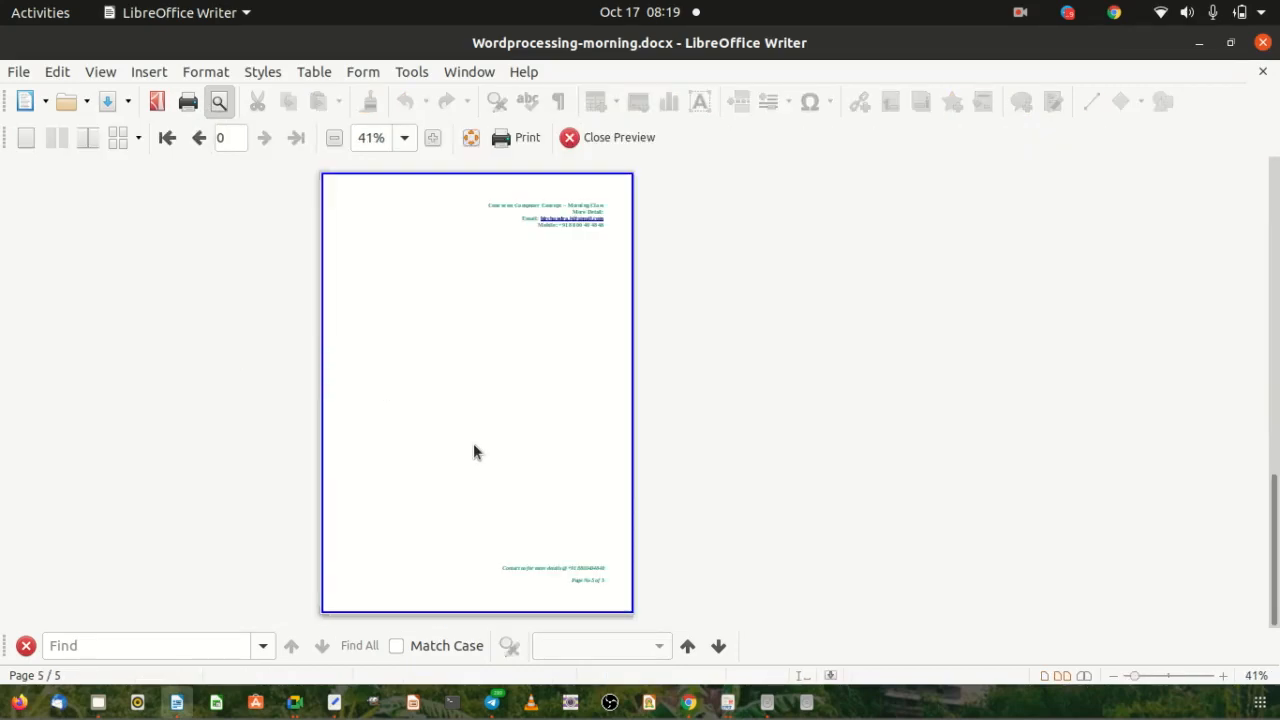
{"action": "scroll", "coordinate": [556, 378], "scroll_direction": "up", "scroll_amount": 3}
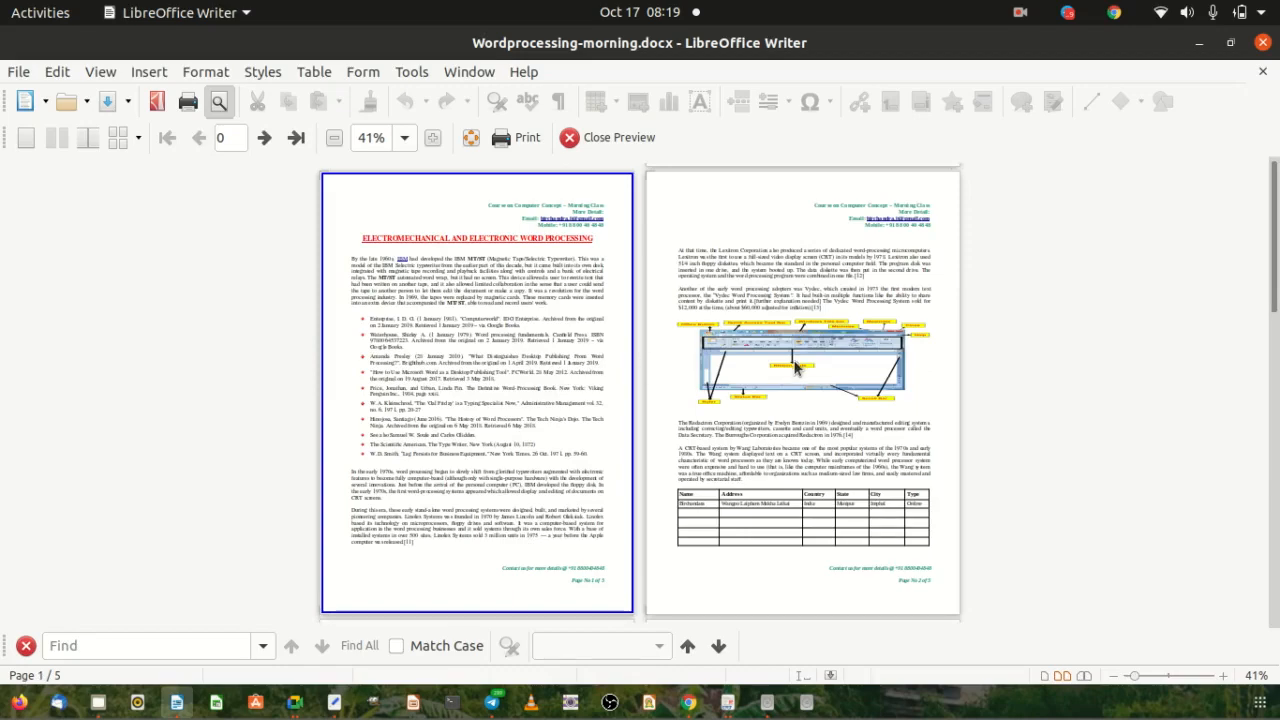
{"action": "scroll", "coordinate": [795, 368], "scroll_direction": "down", "scroll_amount": 2}
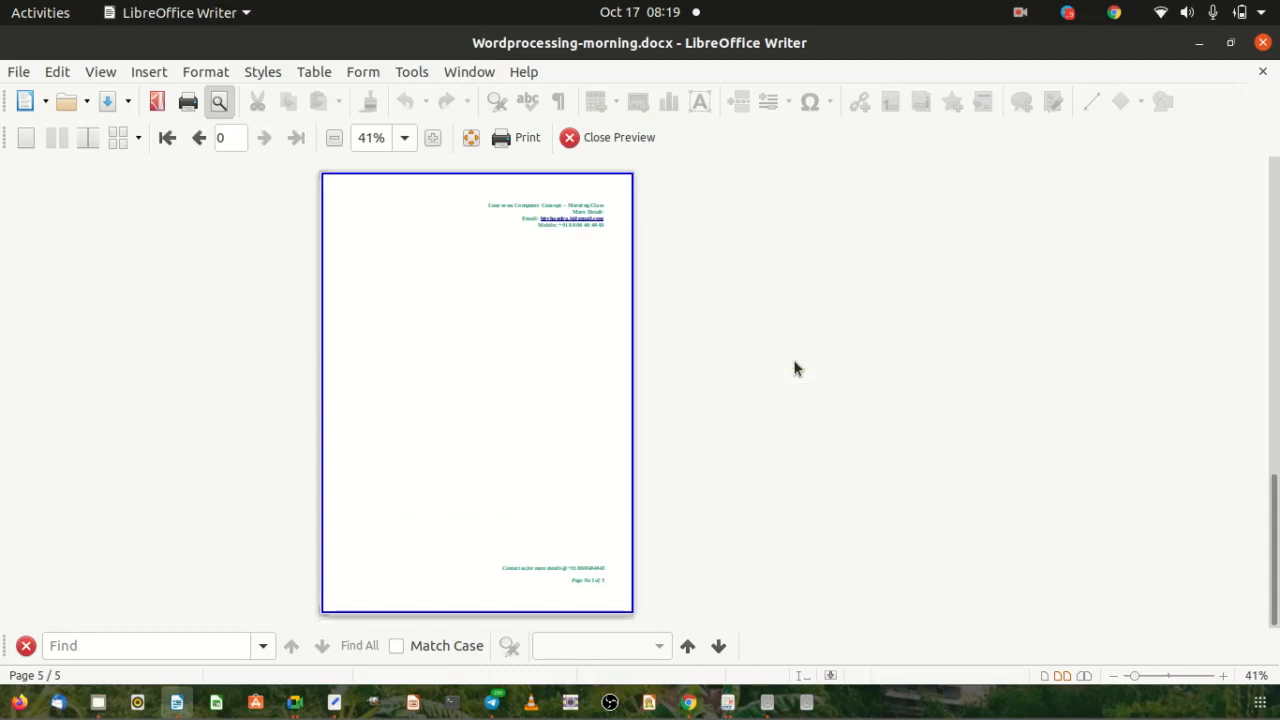
{"action": "scroll", "coordinate": [795, 368], "scroll_direction": "up", "scroll_amount": 3}
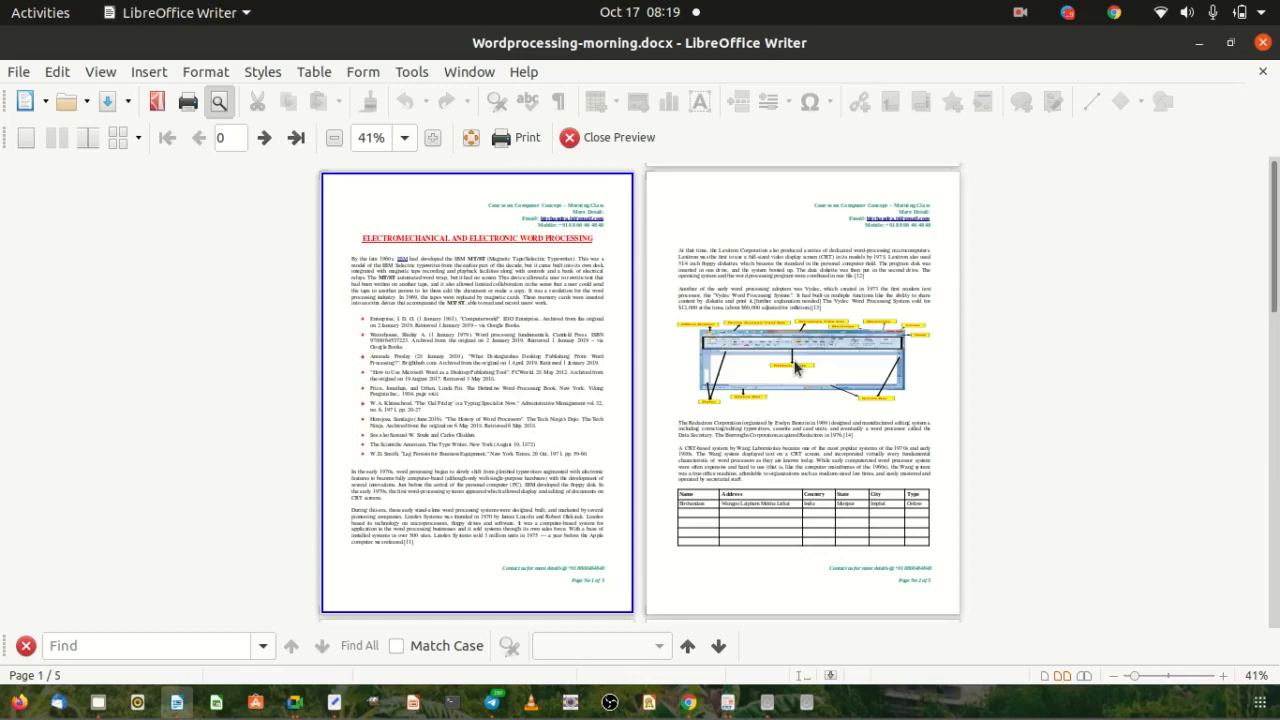
{"action": "left_click", "coordinate": [501, 135]}
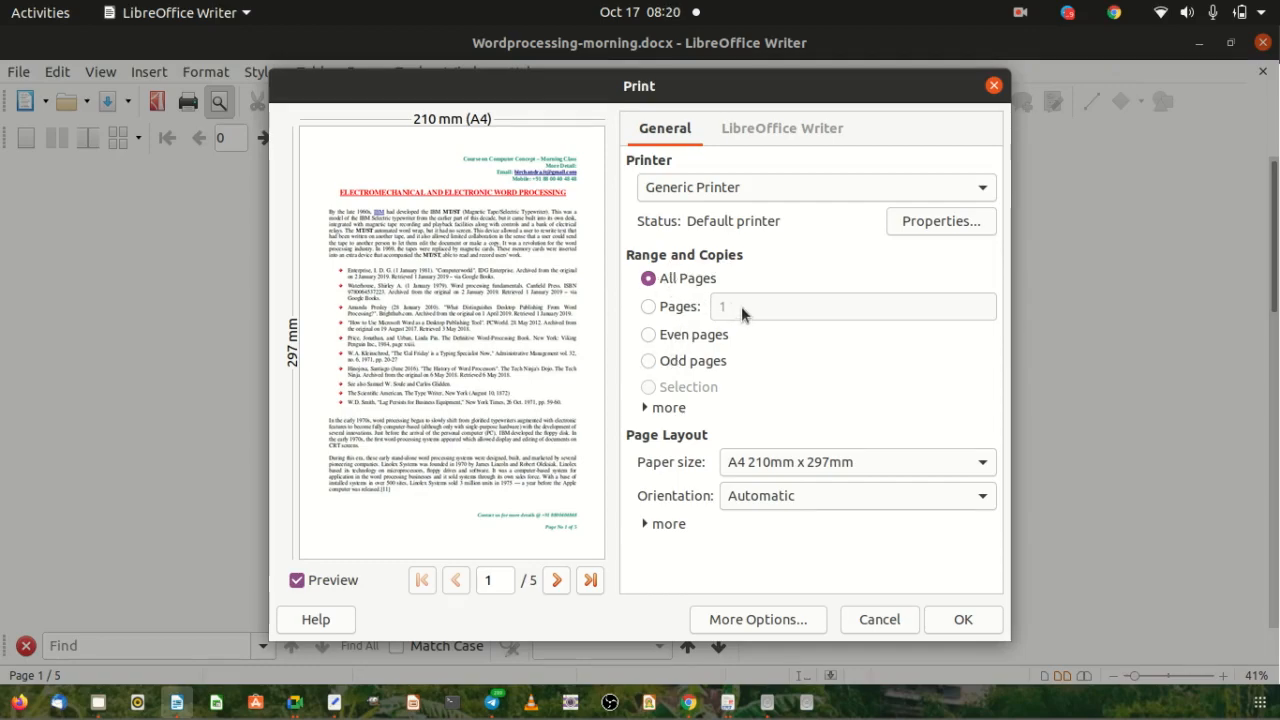
Choose the Pages option and try 4 and 5 before settling on the page range 1,3.
{"action": "left_click", "coordinate": [649, 306]}
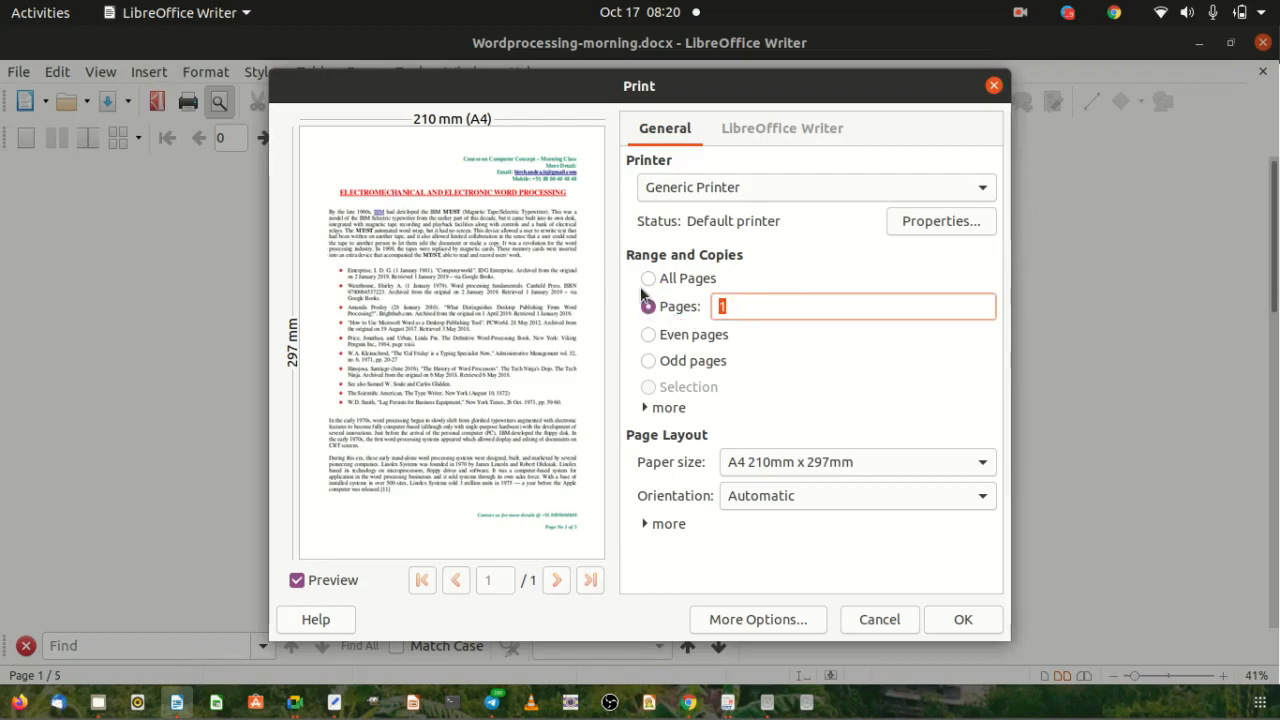
{"action": "left_click", "coordinate": [730, 304]}
{"action": "key", "text": "BackSpace"}
{"action": "type", "text": "4"}
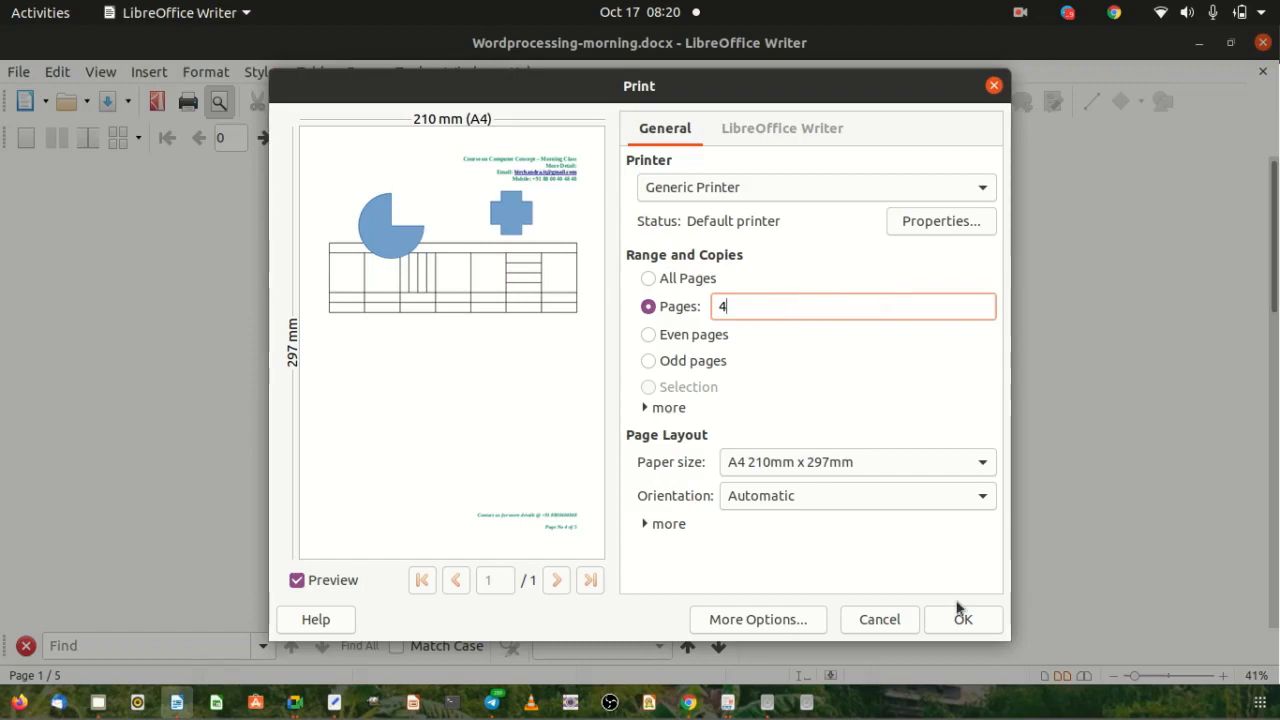
{"action": "key", "text": "BackSpace"}
{"action": "type", "text": "5"}
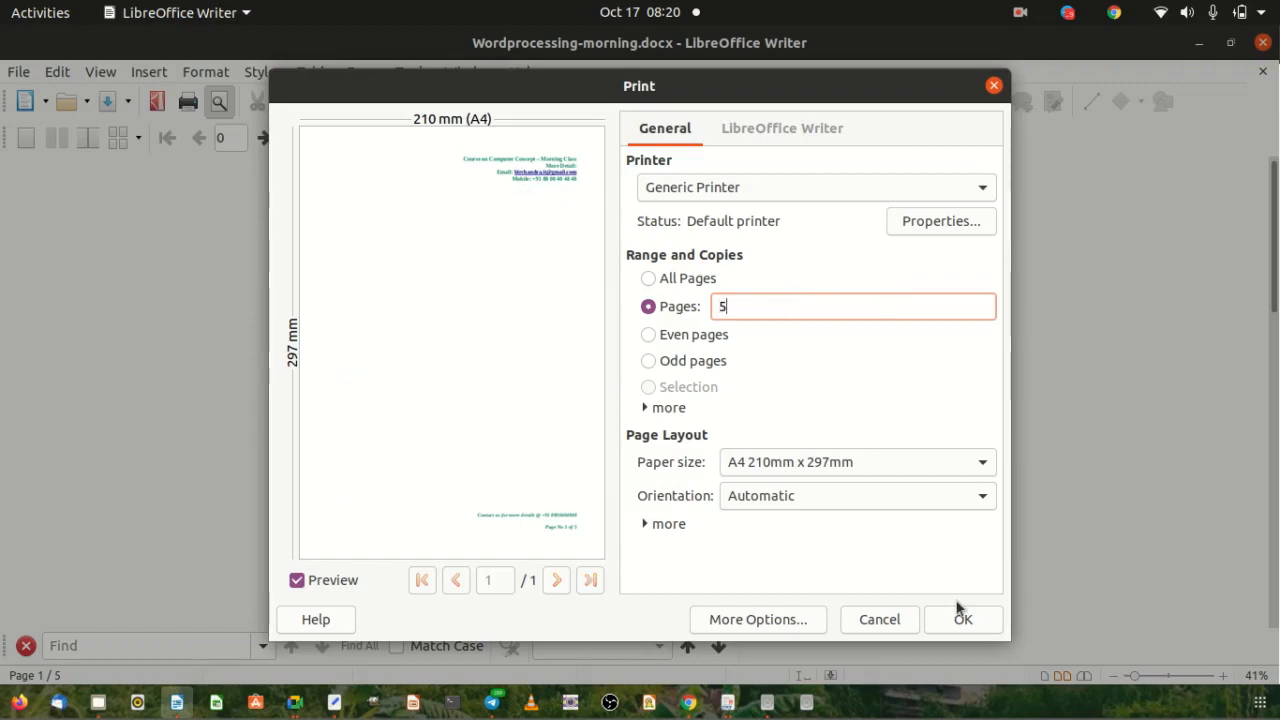
{"action": "key", "text": "BackSpace"}
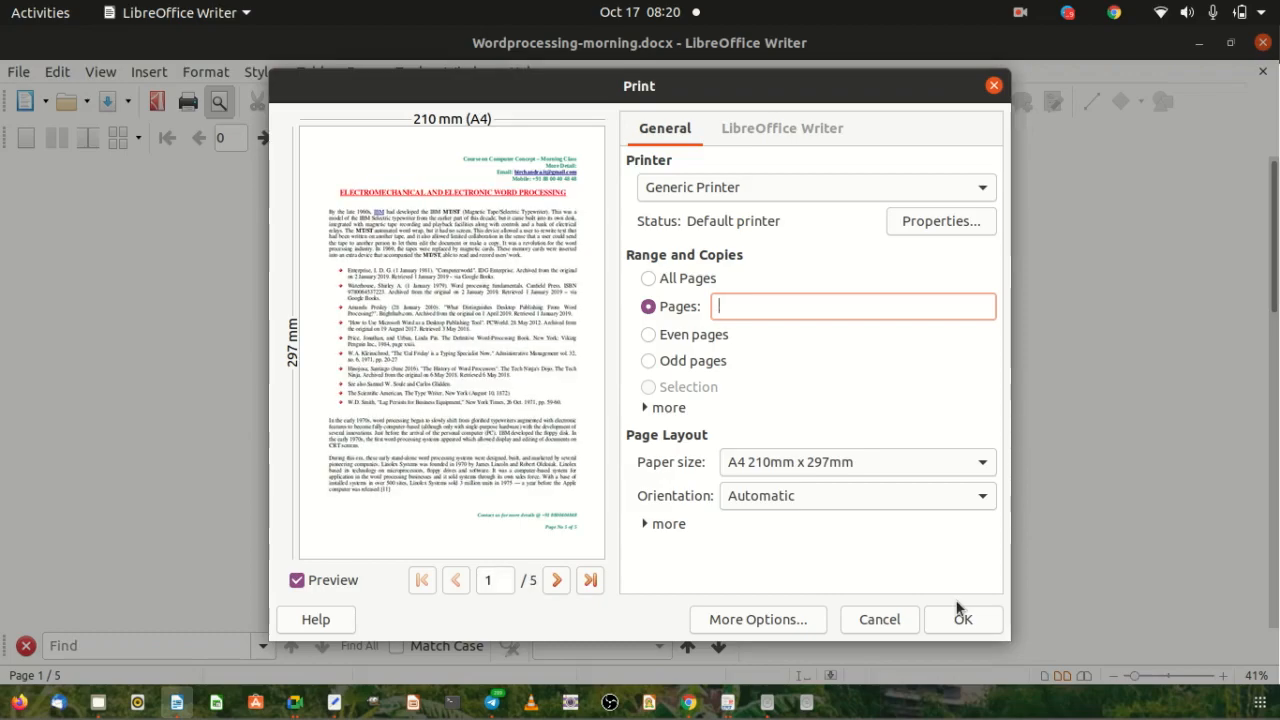
{"action": "type", "text": "1,3"}
Keep A4 paper and Automatic orientation, then cancel the Print dialog without printing.
{"action": "left_click", "coordinate": [848, 462]}
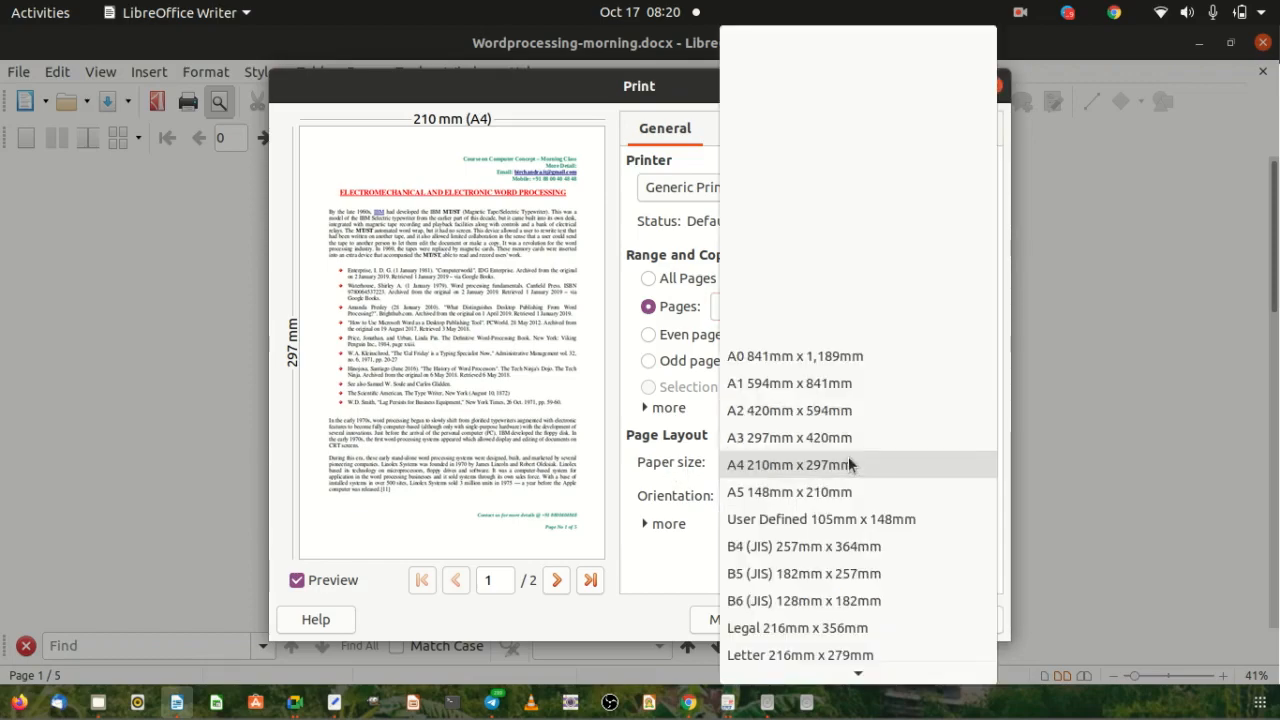
{"action": "left_click", "coordinate": [782, 466]}
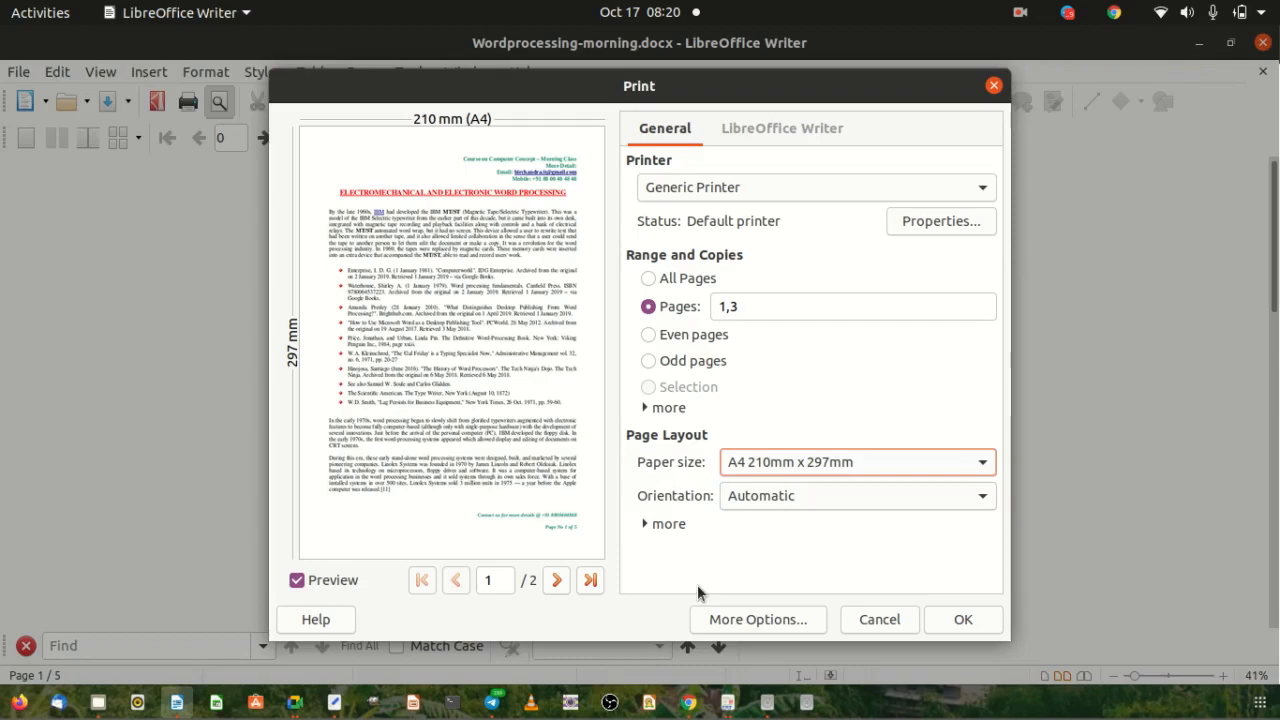
{"action": "left_click", "coordinate": [831, 497]}
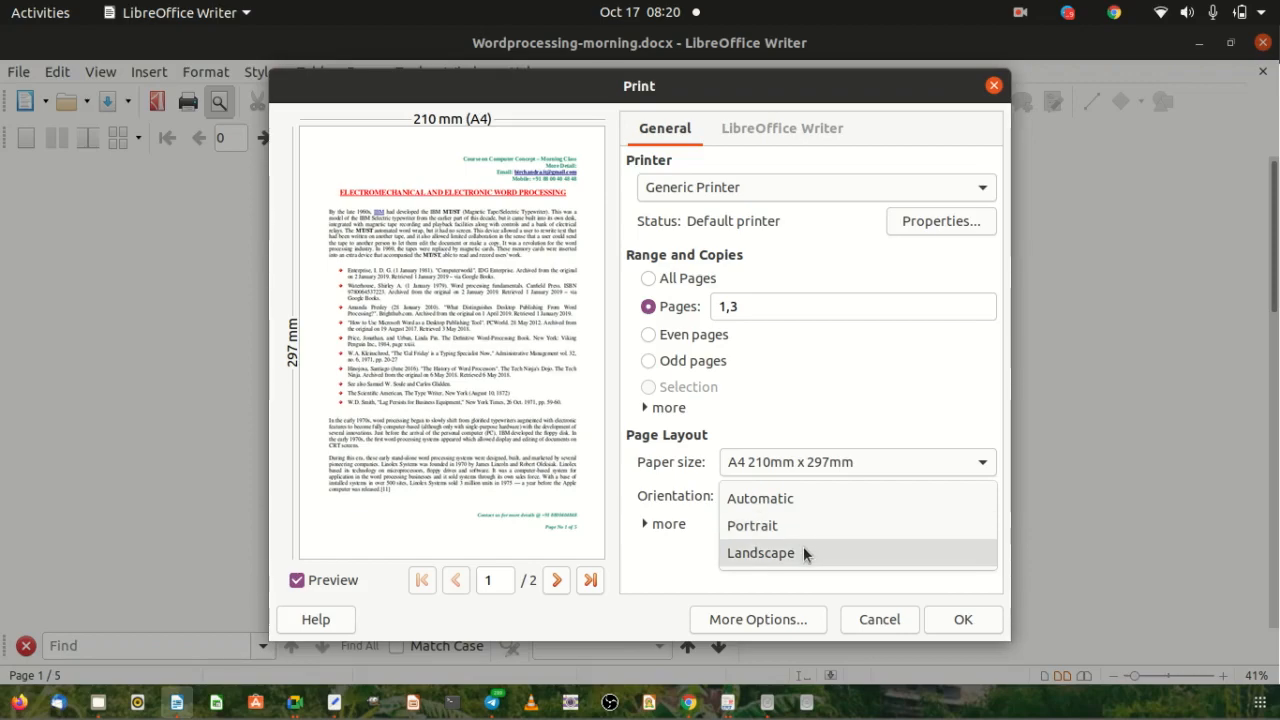
{"action": "left_click", "coordinate": [678, 548]}
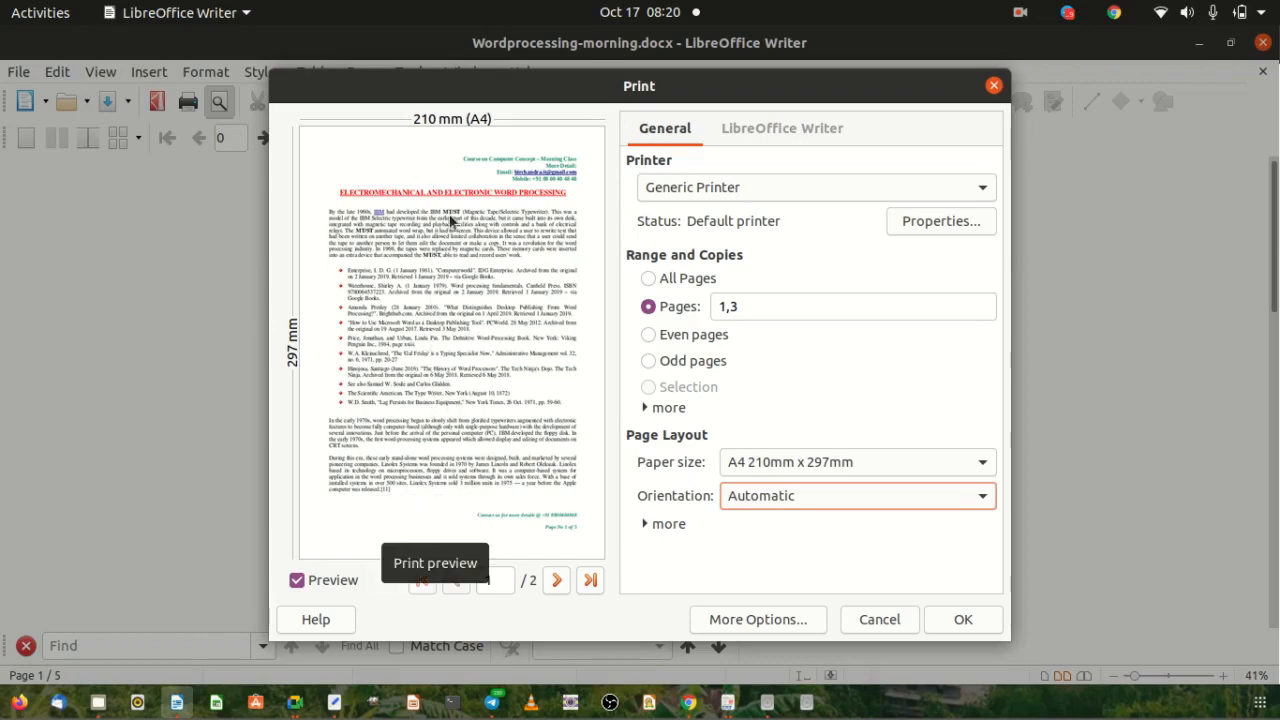
{"action": "left_click", "coordinate": [781, 500]}
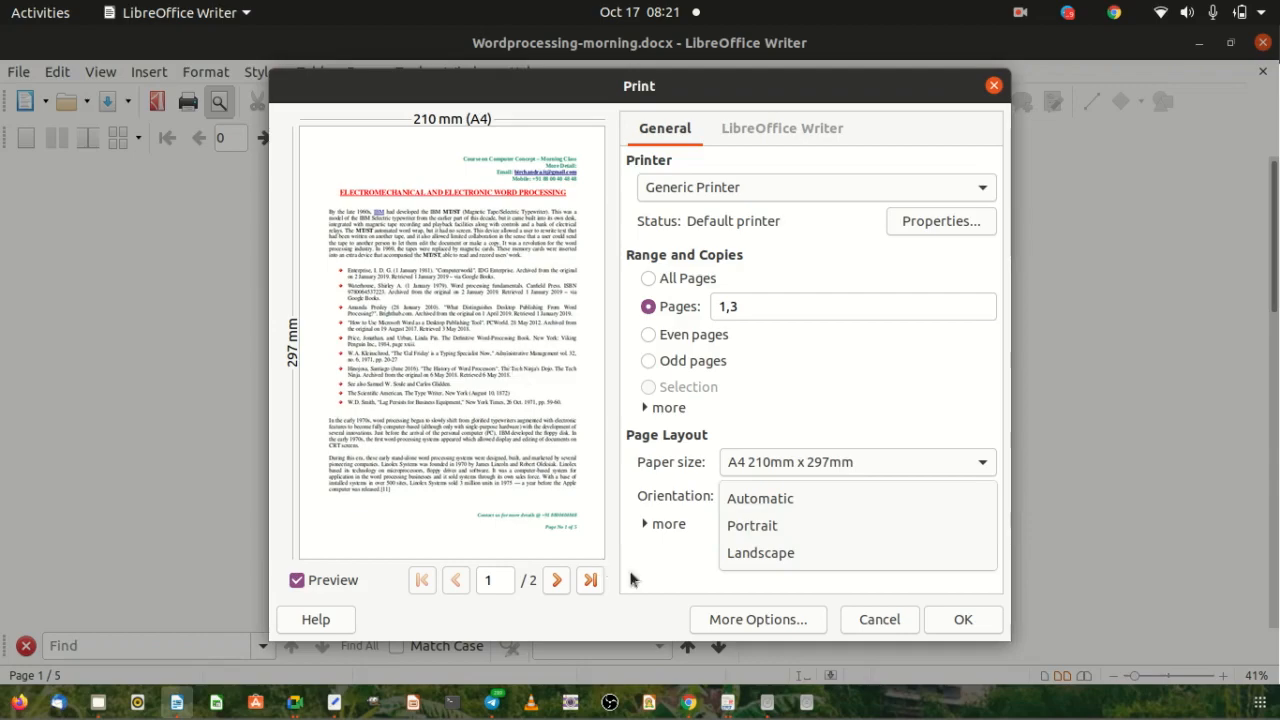
{"action": "left_click", "coordinate": [660, 547]}
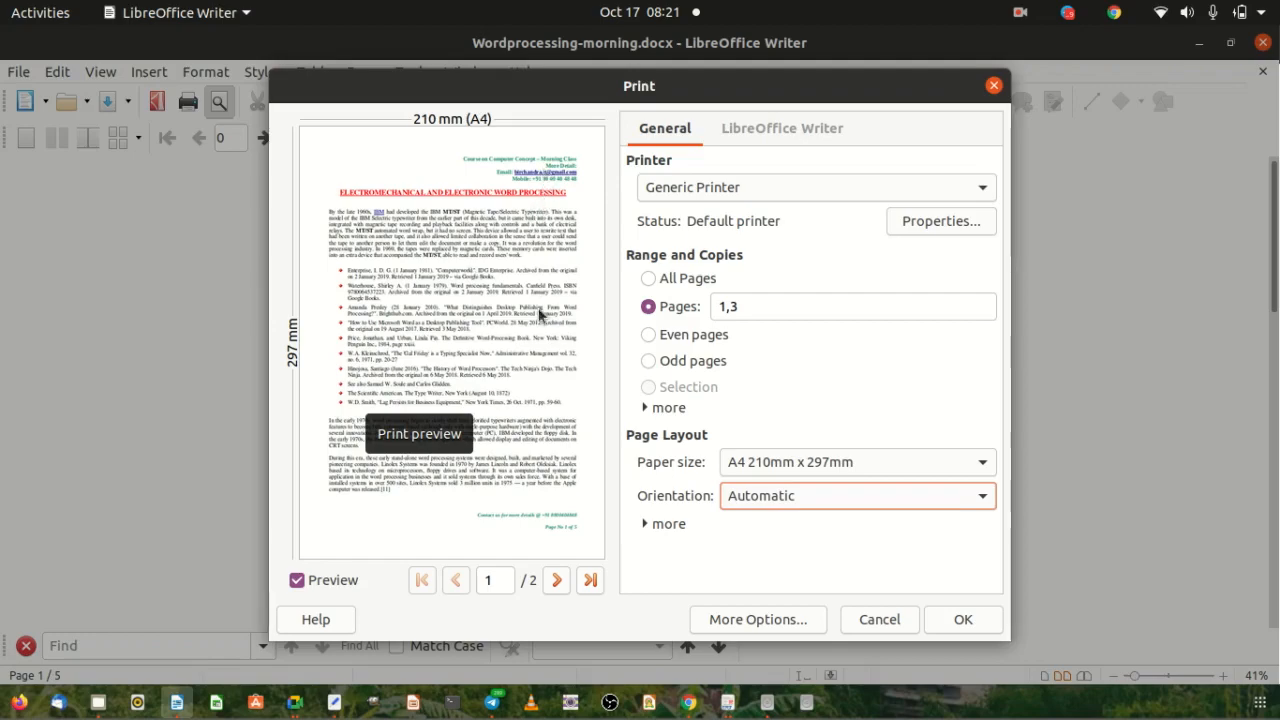
{"action": "left_click", "coordinate": [805, 494]}
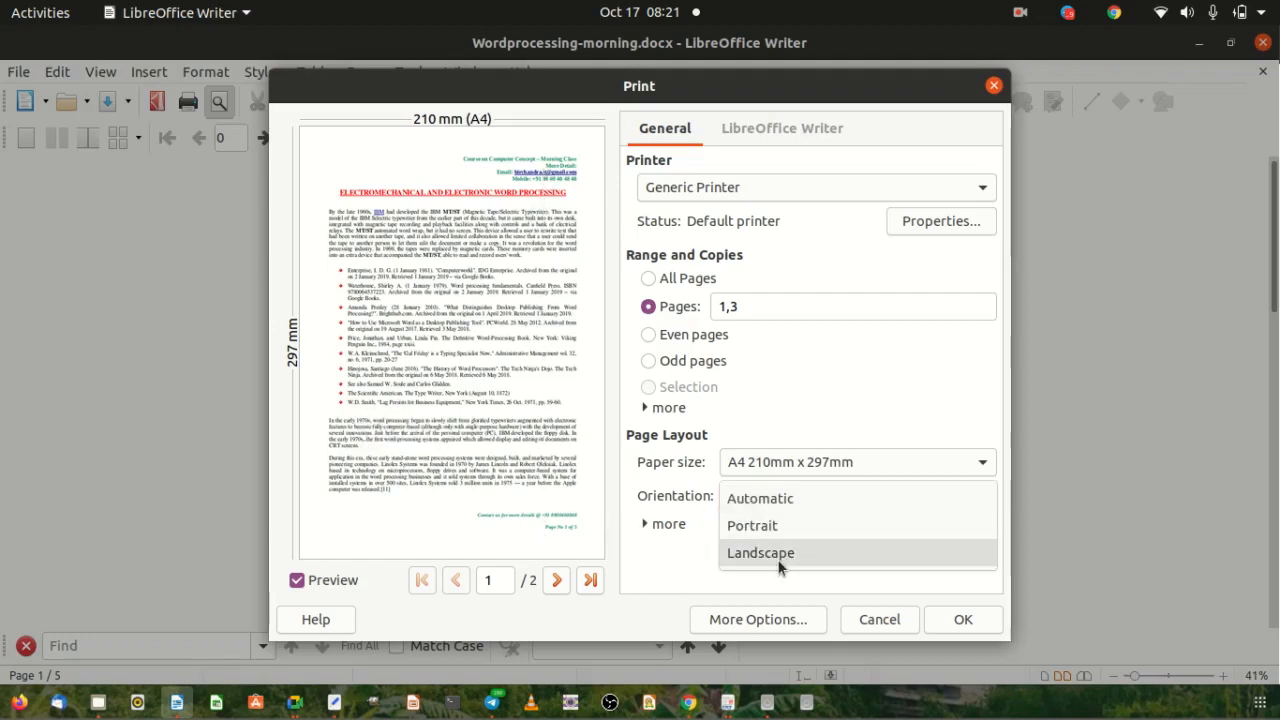
{"action": "left_click", "coordinate": [669, 564]}
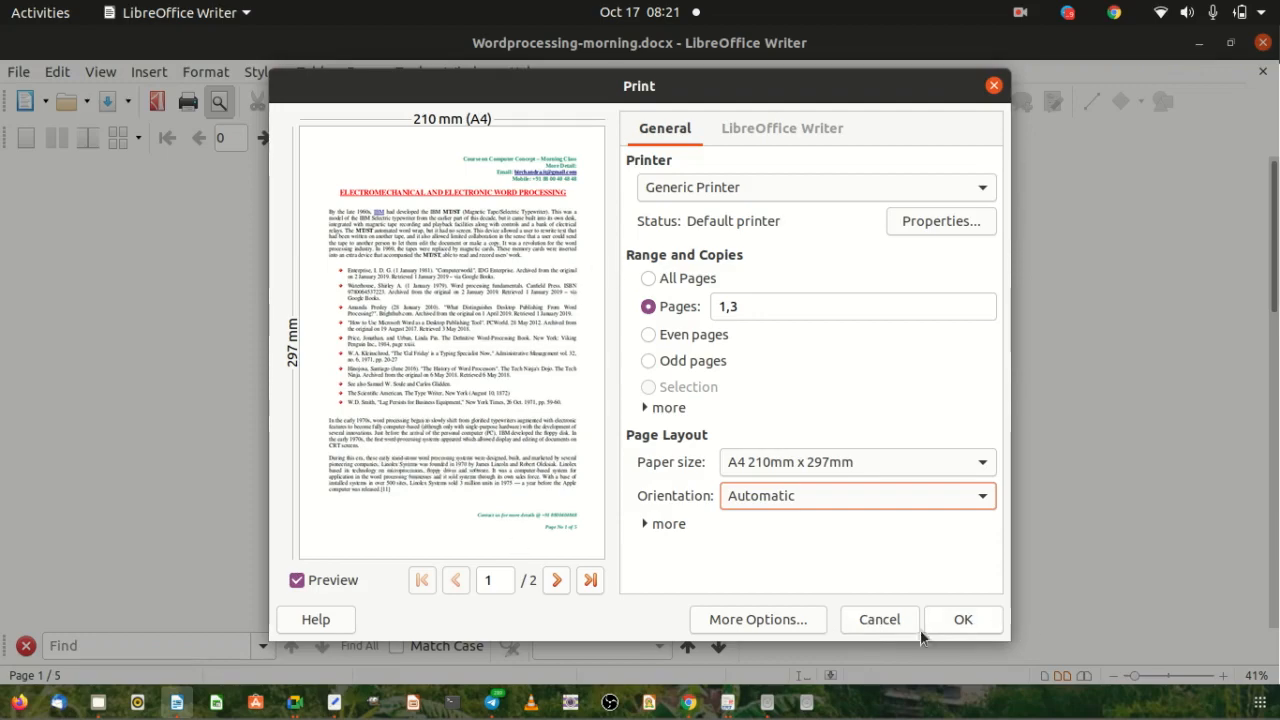
{"action": "left_click", "coordinate": [872, 620]}
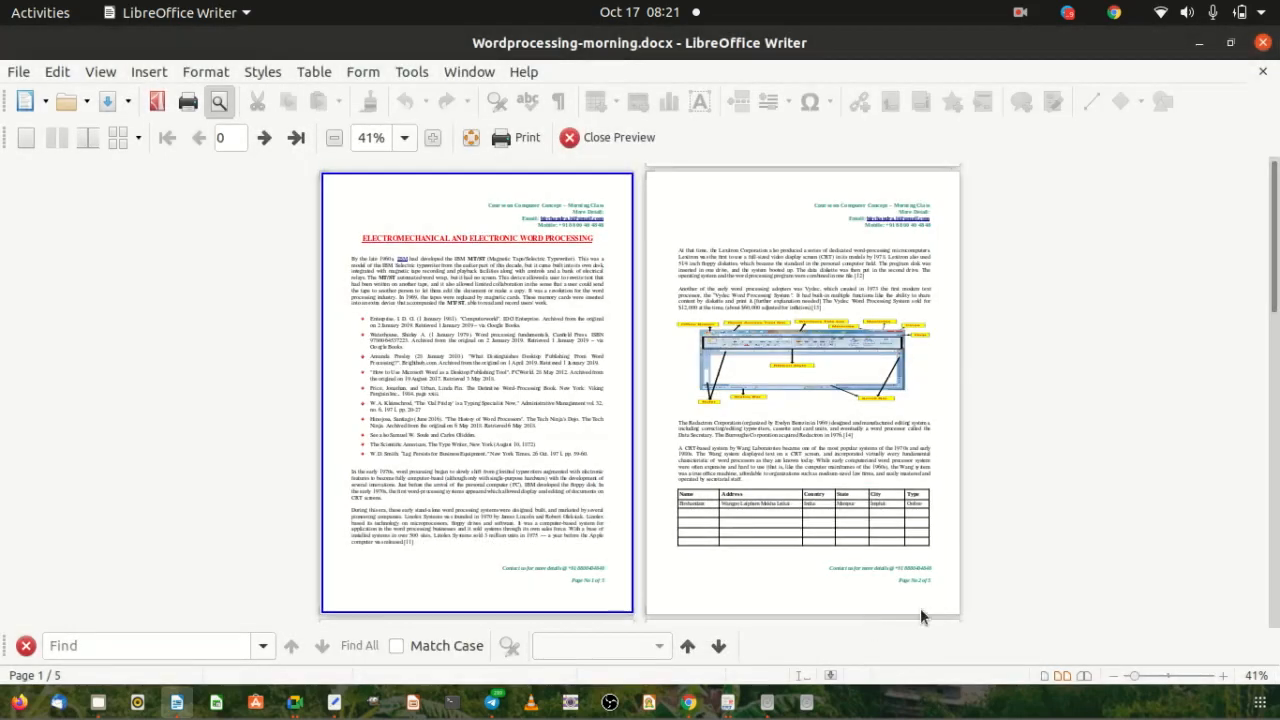
Return to normal editing and place the cursor in page 1's body and teal header.
{"action": "left_click", "coordinate": [595, 137]}
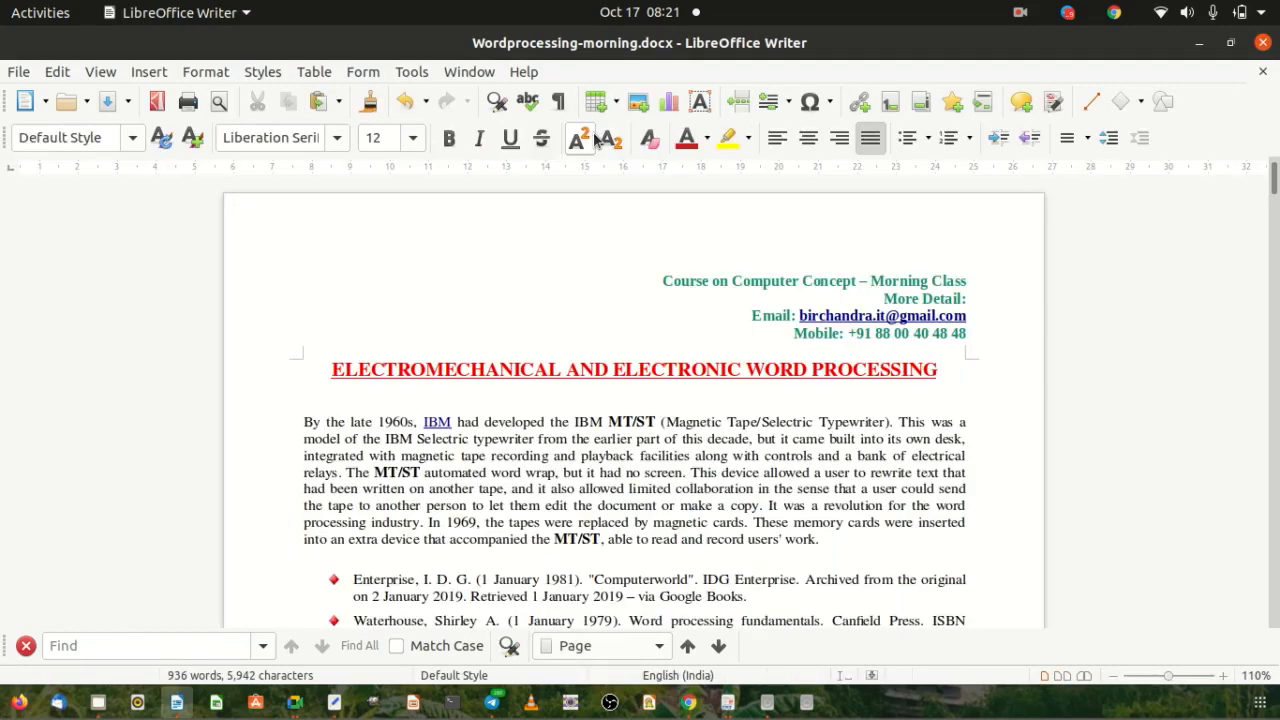
{"action": "left_click", "coordinate": [768, 395]}
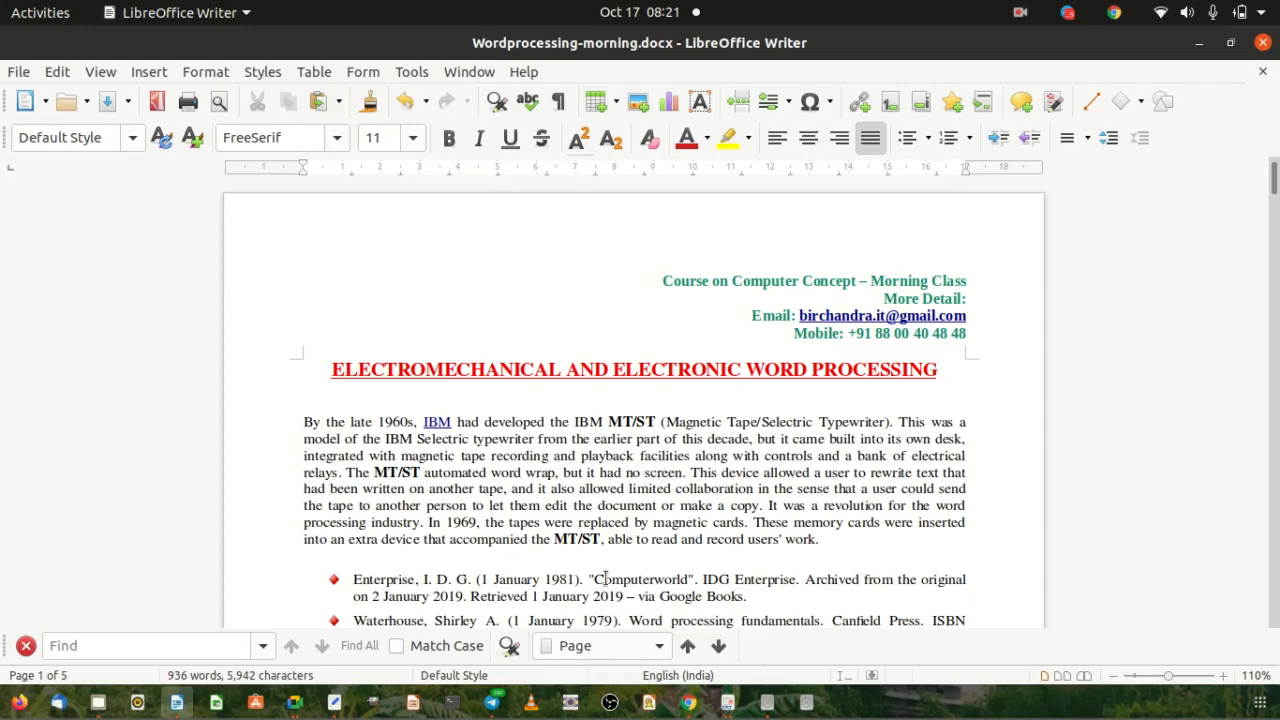
{"action": "left_click", "coordinate": [570, 705]}
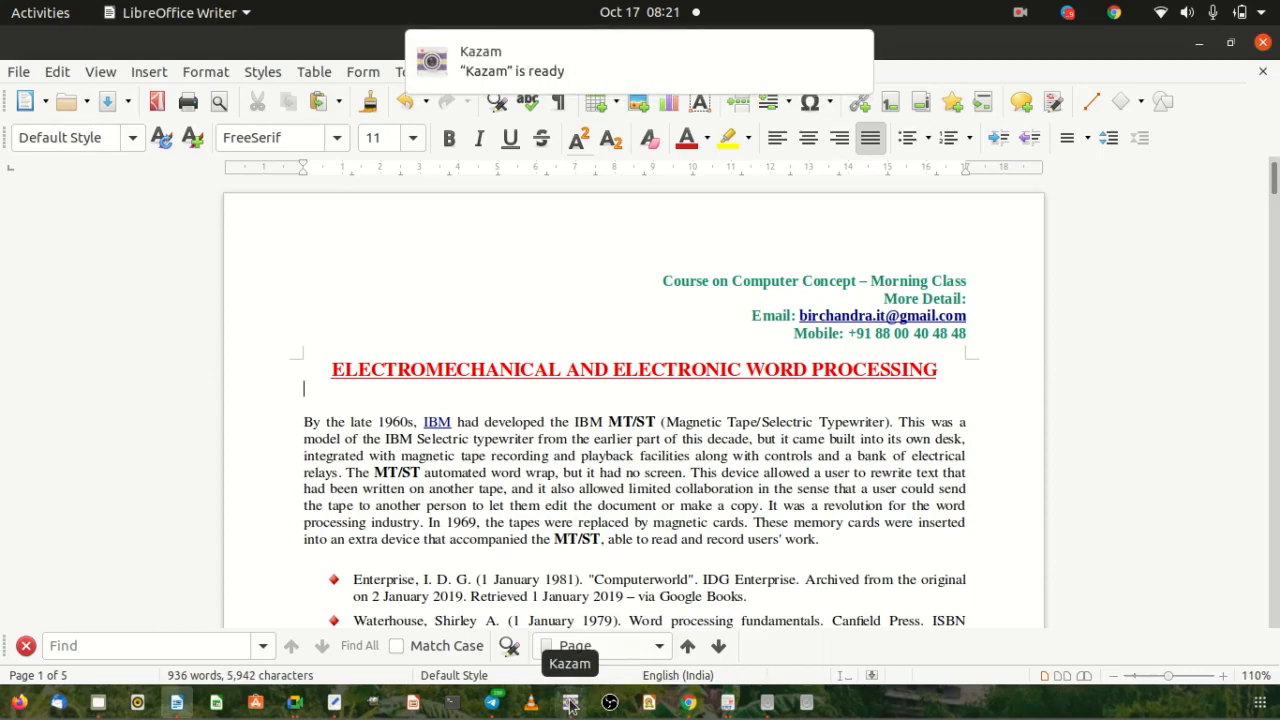
{"action": "left_click", "coordinate": [587, 273]}
{"action": "left_click", "coordinate": [851, 54]}
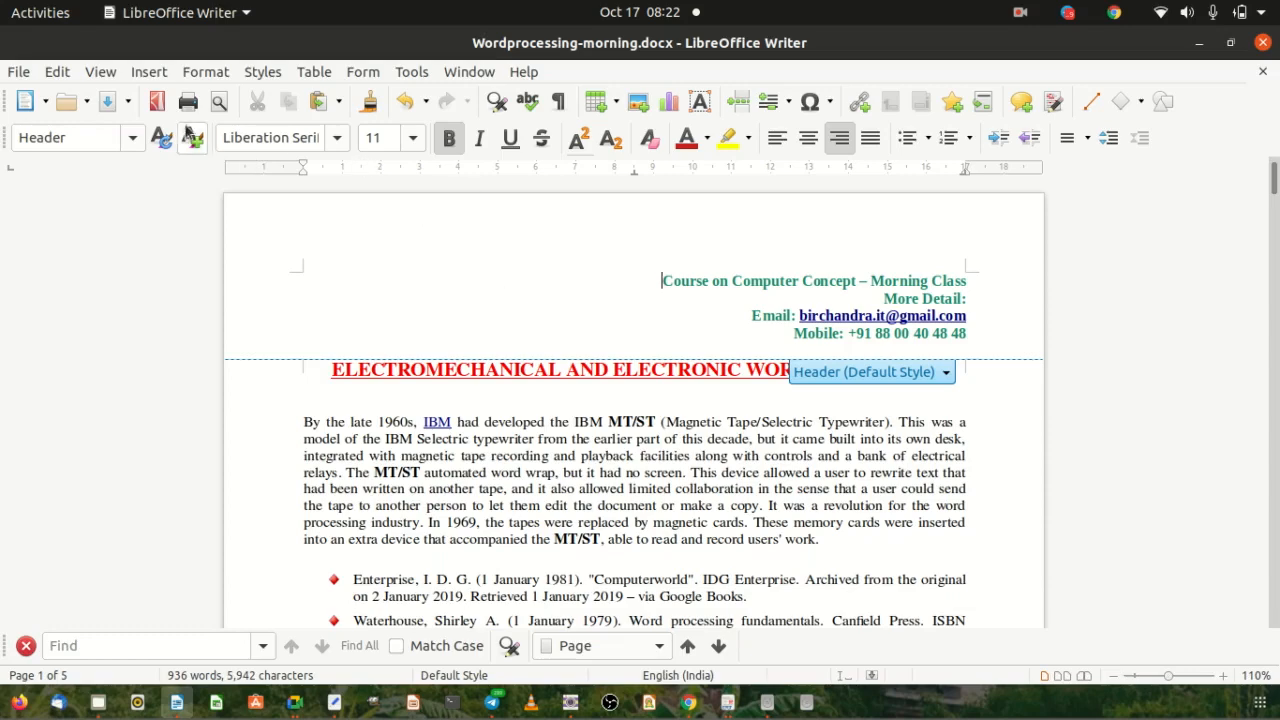
Reopen Print from the toolbar and compare Pages, Even and Odd options, ending on Even pages.
{"action": "left_click", "coordinate": [188, 102]}
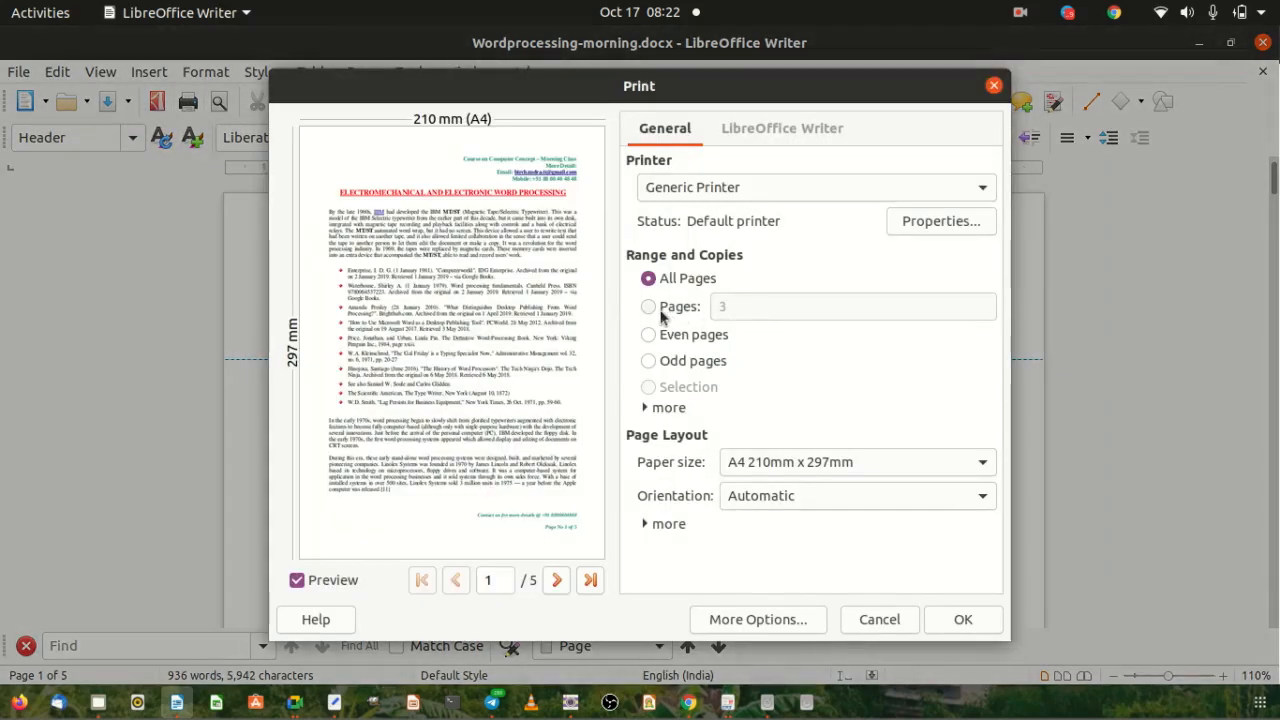
{"action": "left_click", "coordinate": [649, 306]}
{"action": "left_click", "coordinate": [649, 335]}
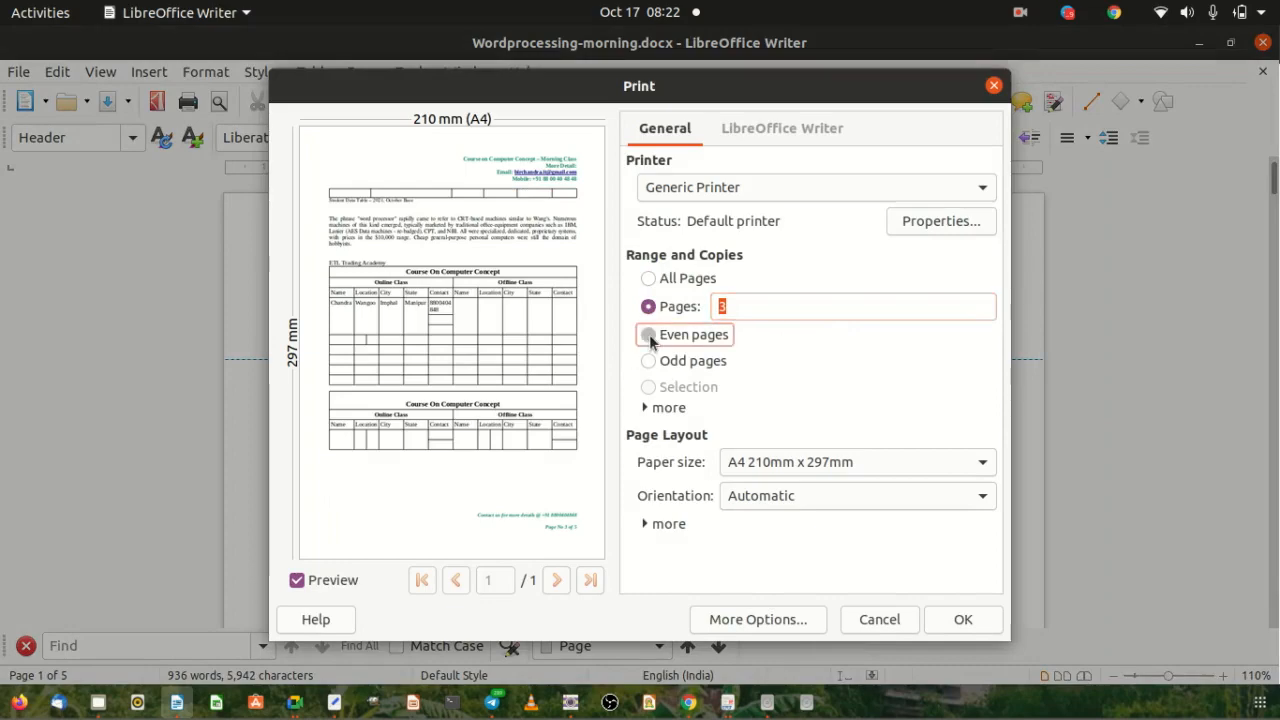
{"action": "left_click", "coordinate": [648, 362]}
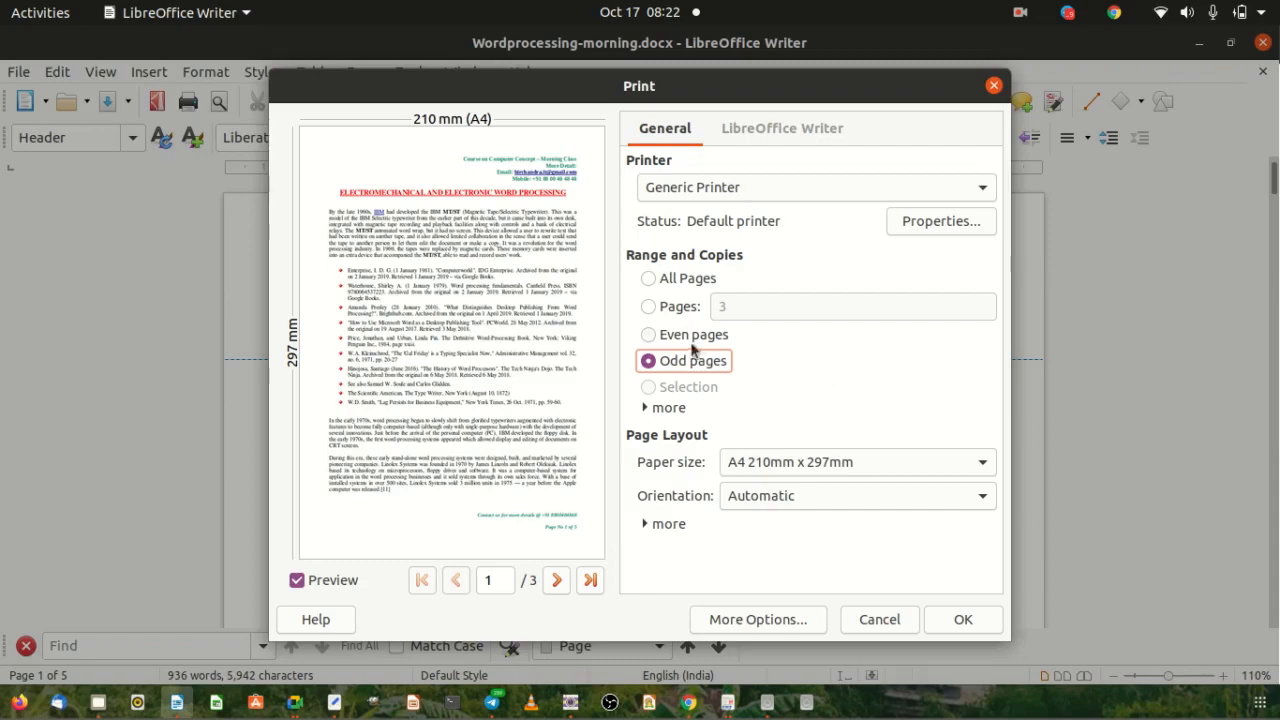
{"action": "left_click", "coordinate": [650, 334]}
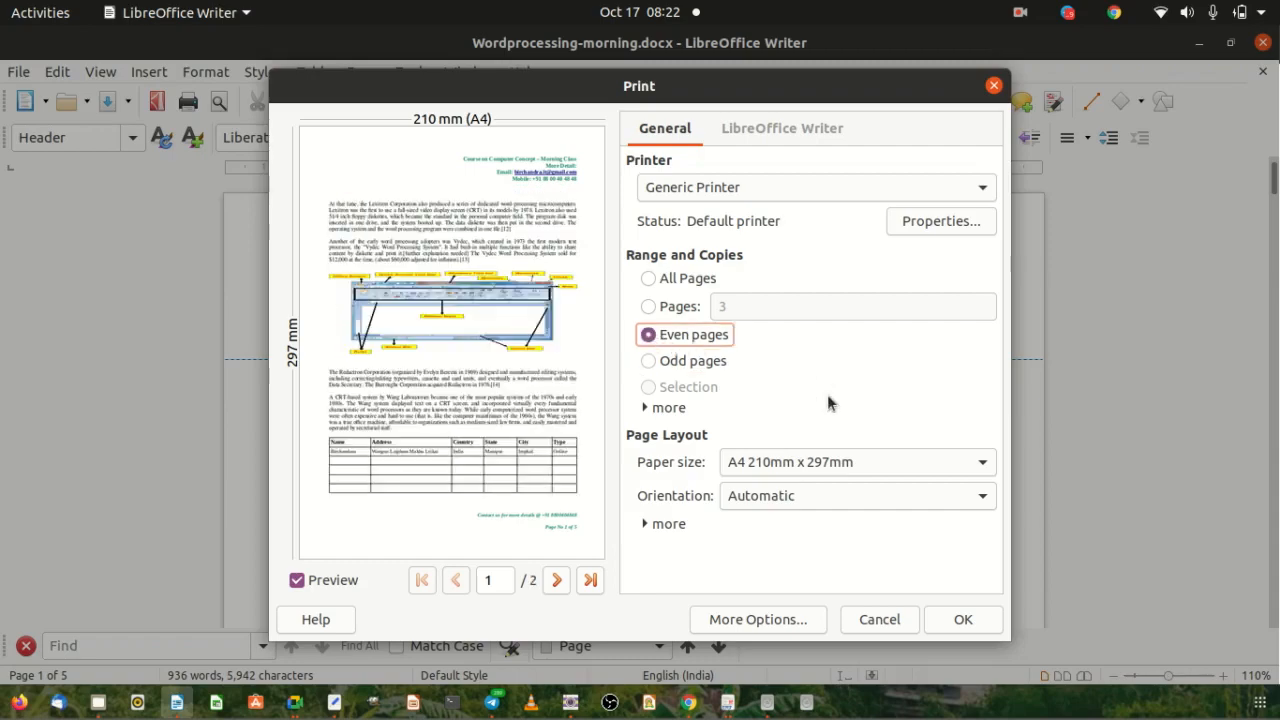